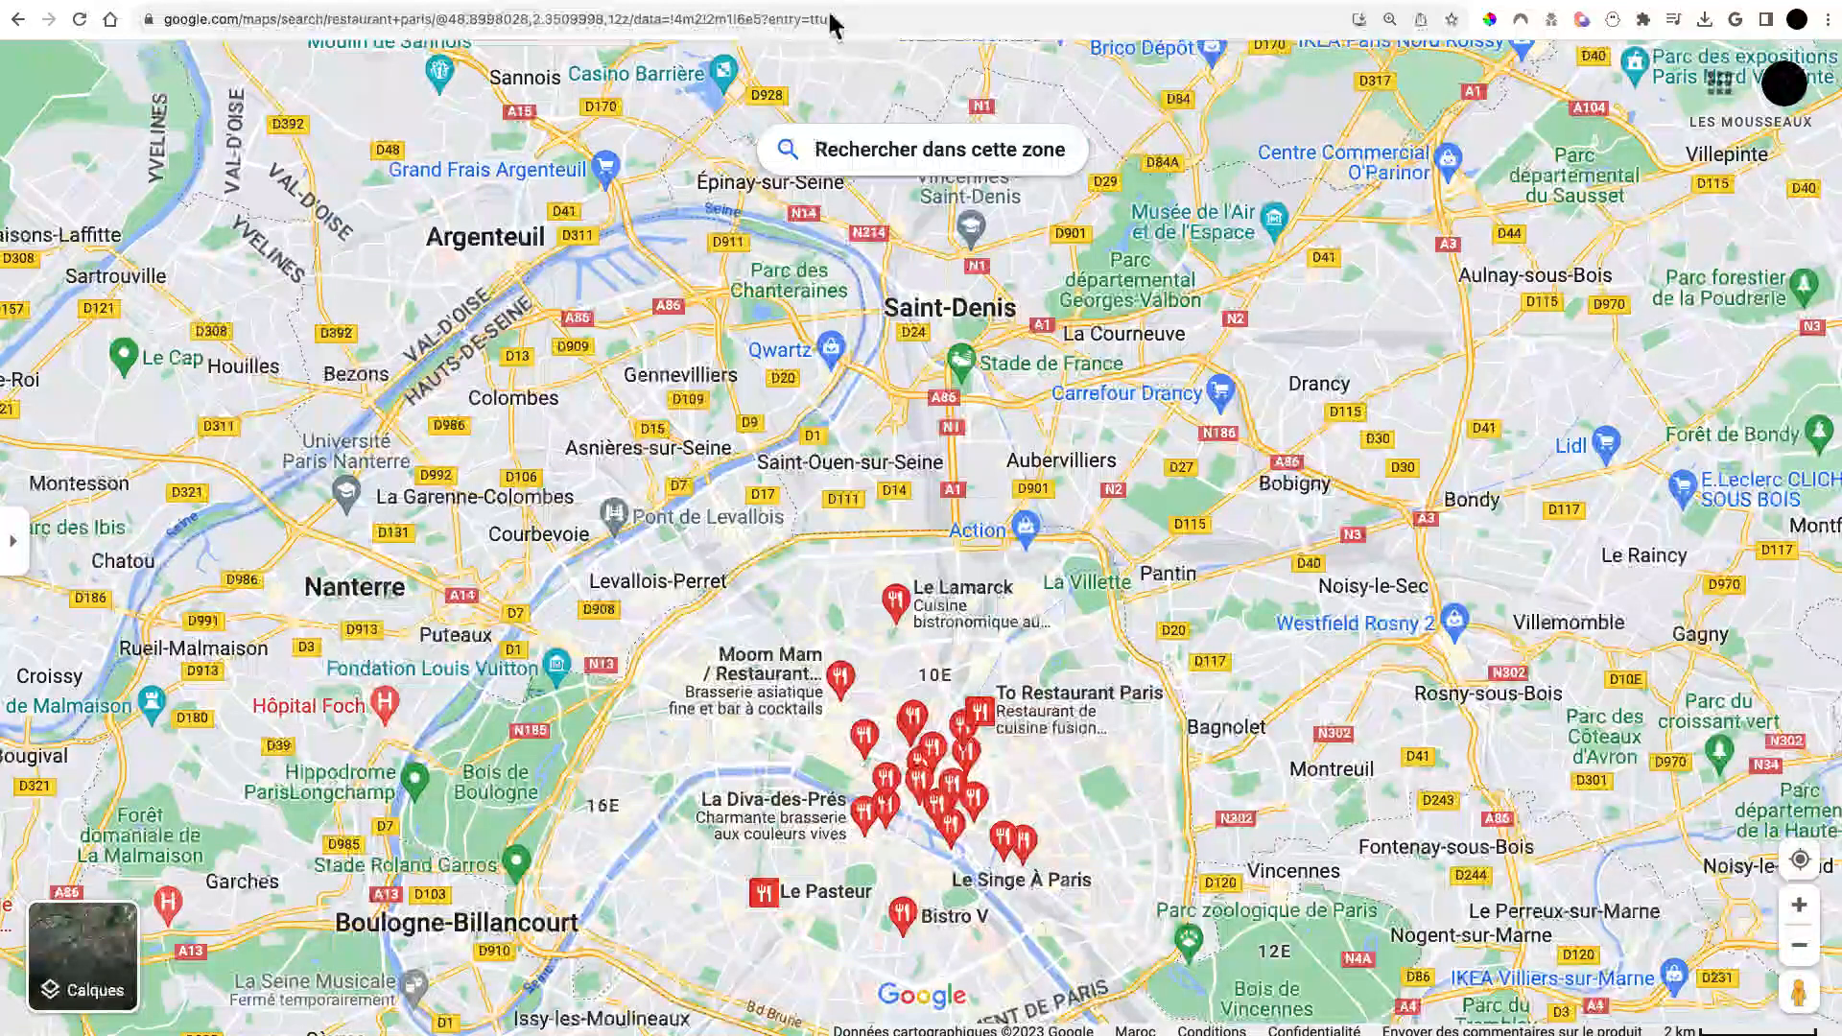
Step: Search the current Google Maps area for "restaurant paris" and look through the list of restaurants
left_click(670, 149)
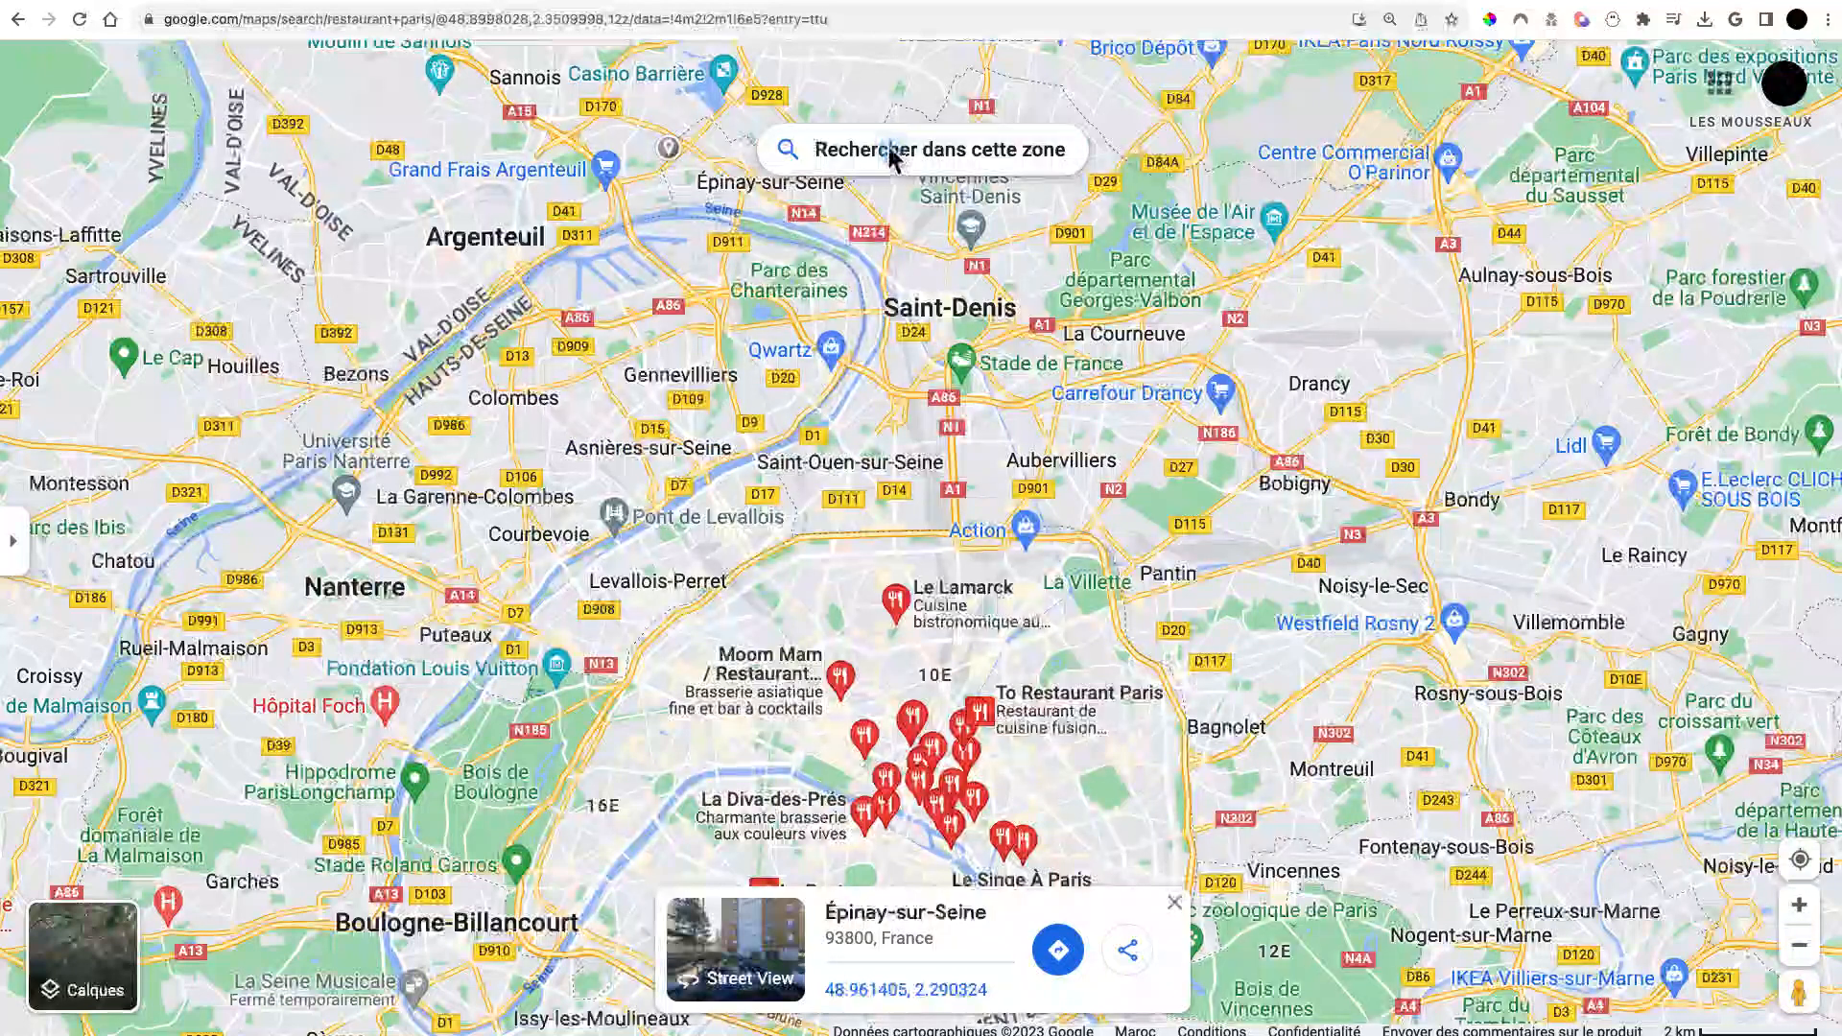
left_click(785, 152)
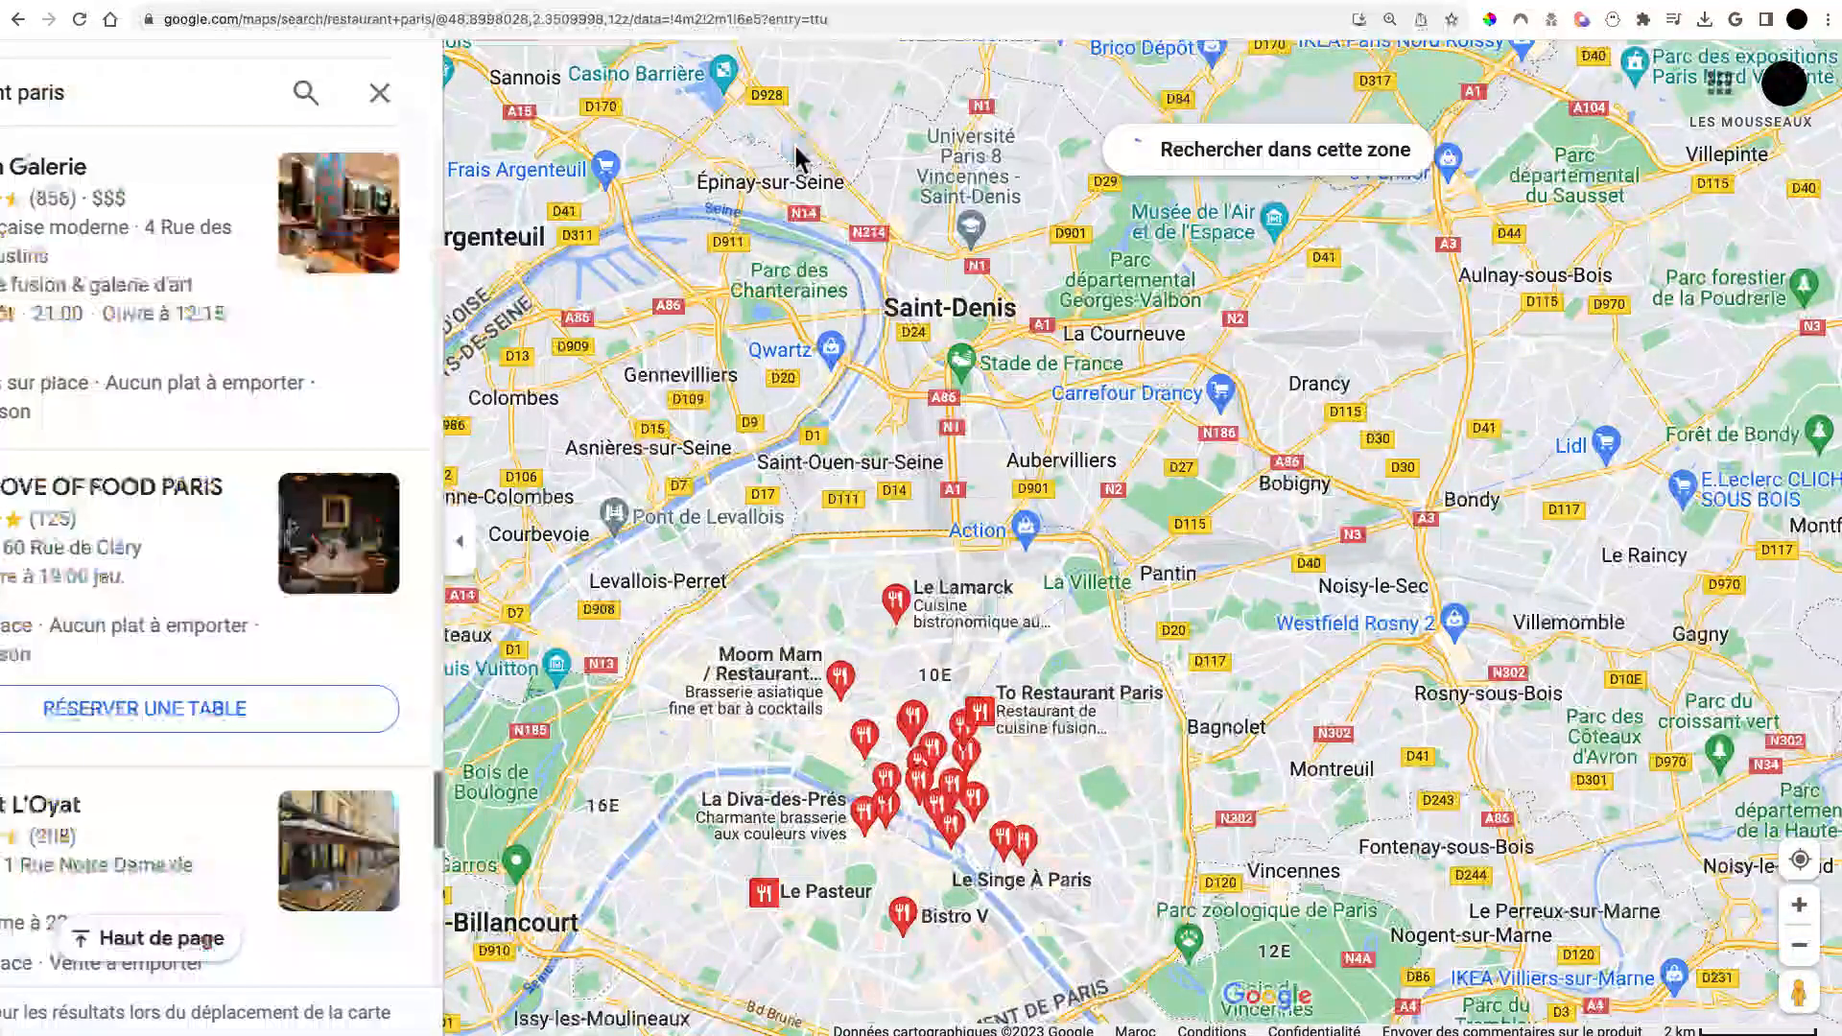
left_click(332, 92)
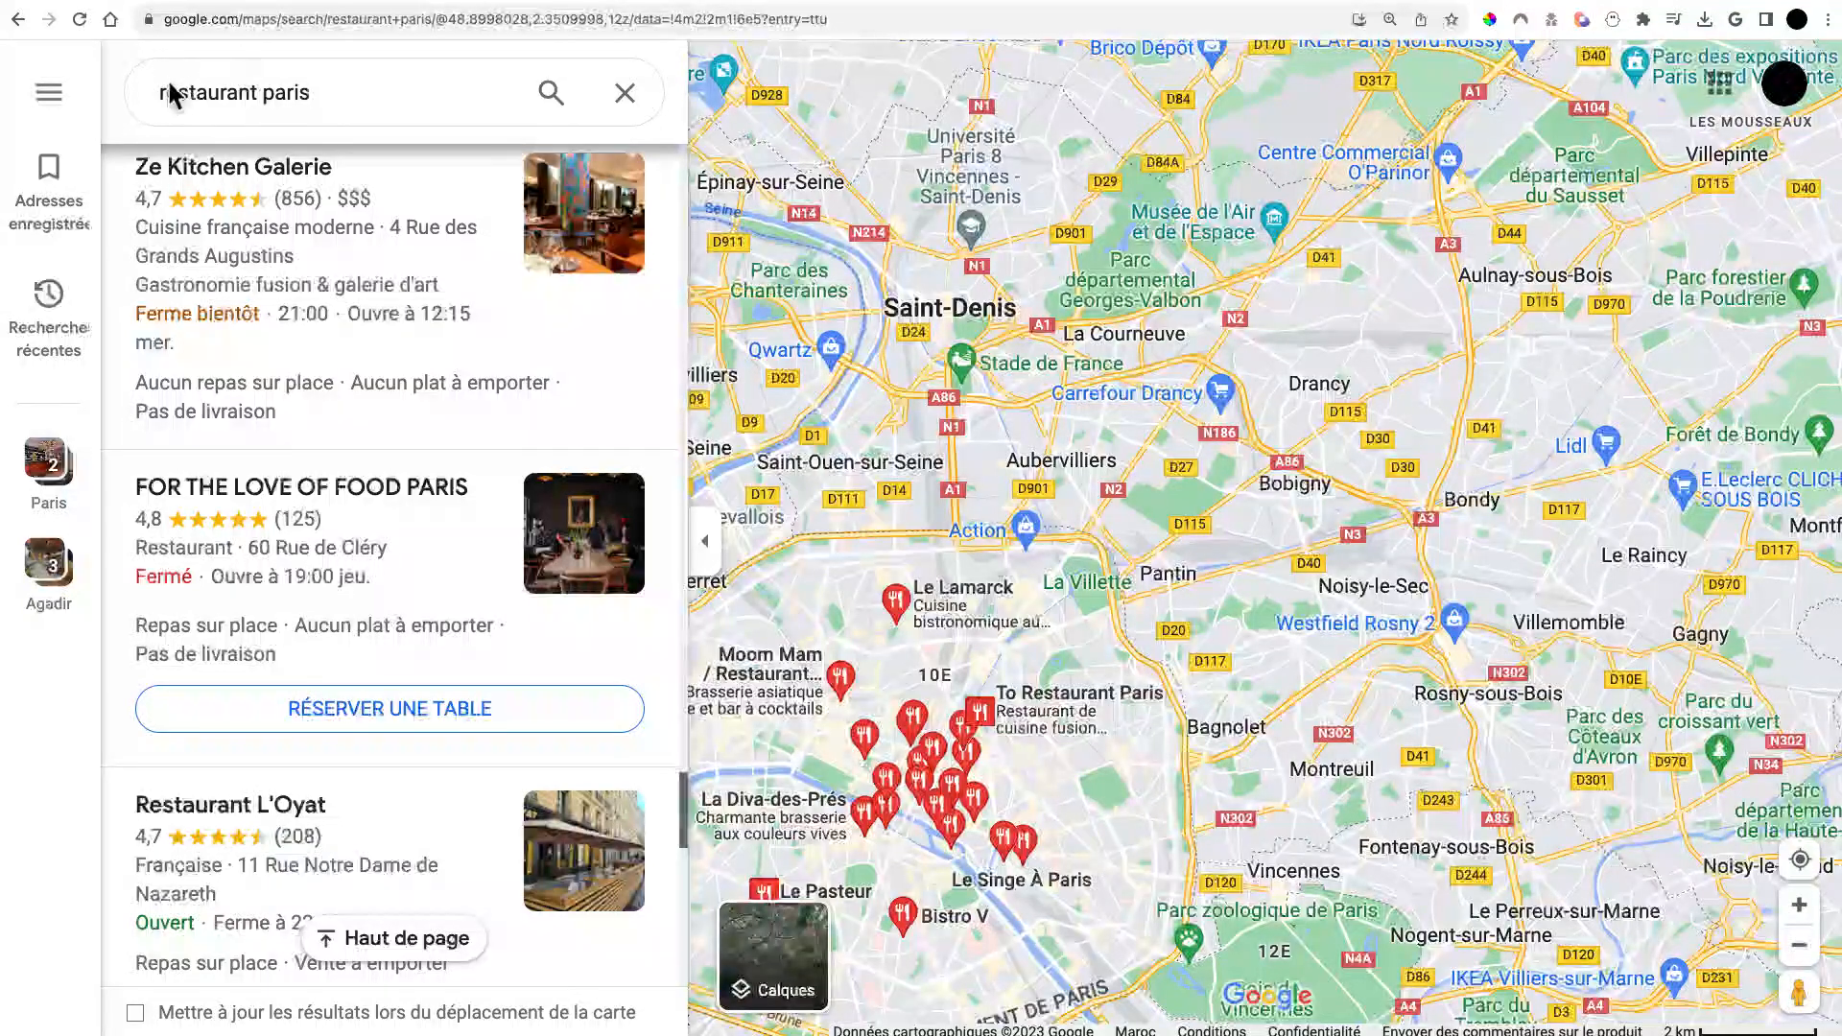
scroll(518, 657, "down", 5)
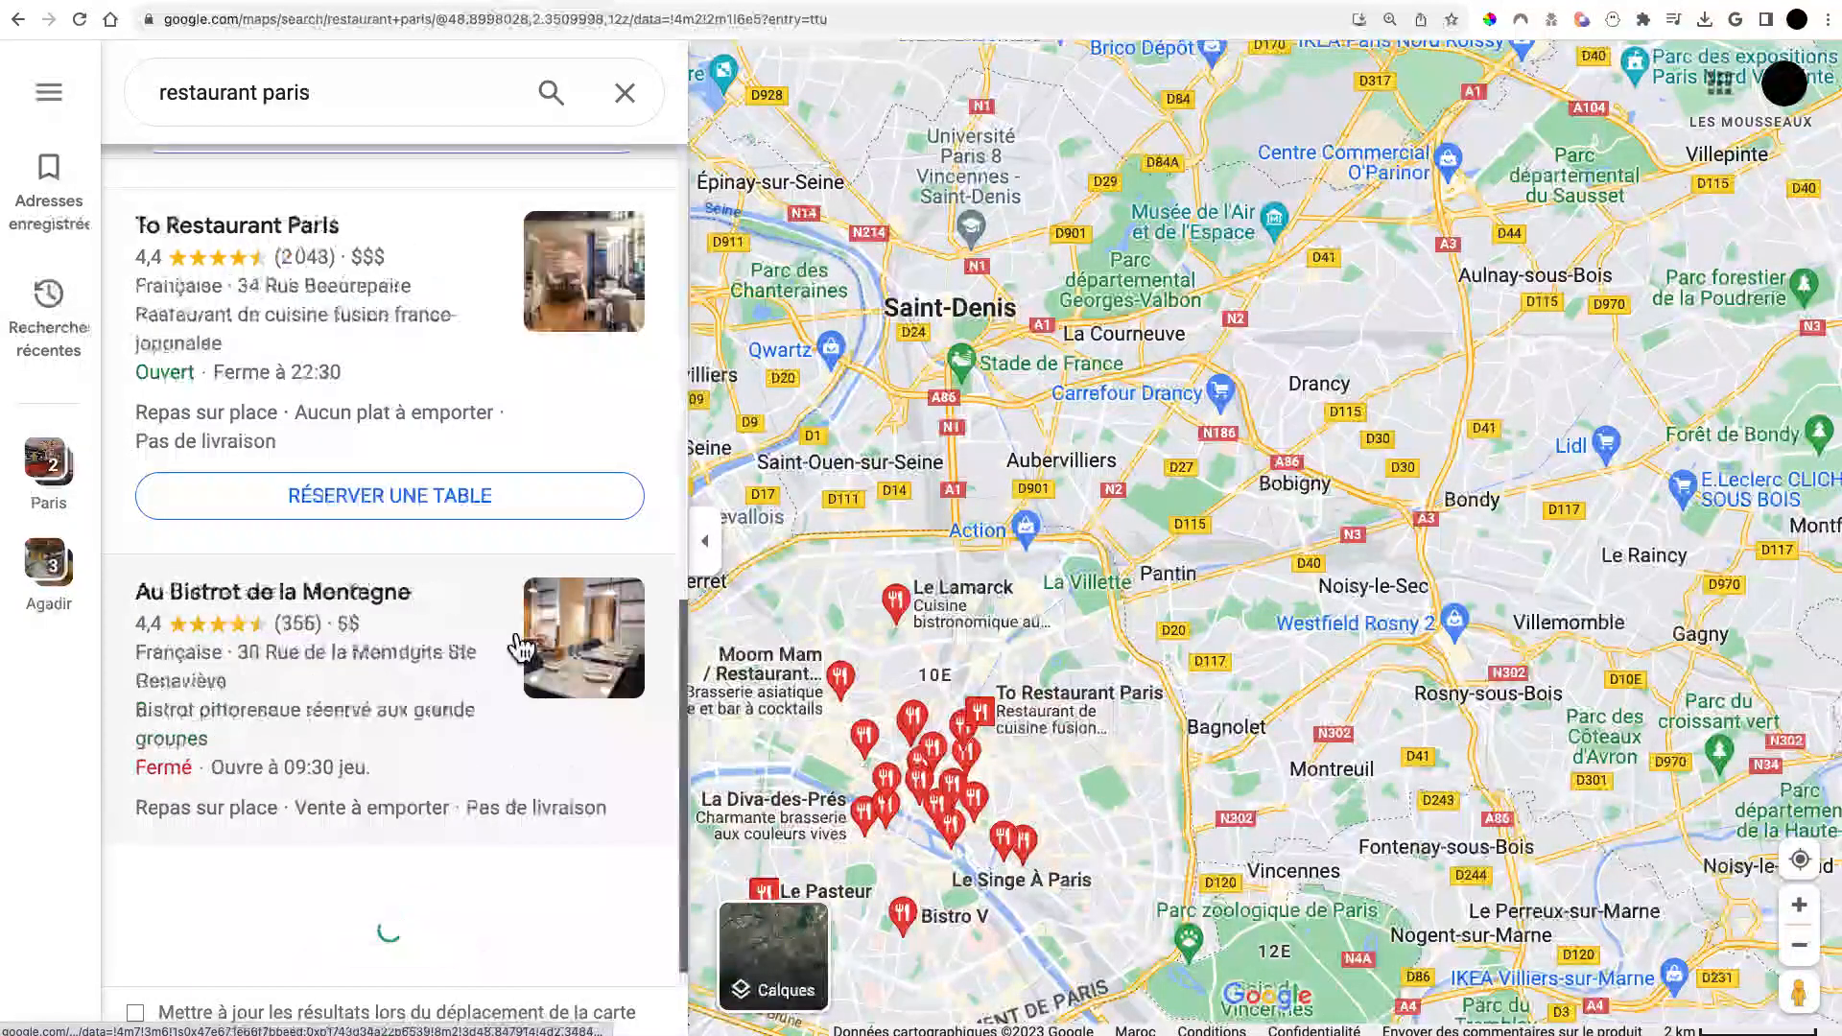
scroll(560, 633, "down", 6)
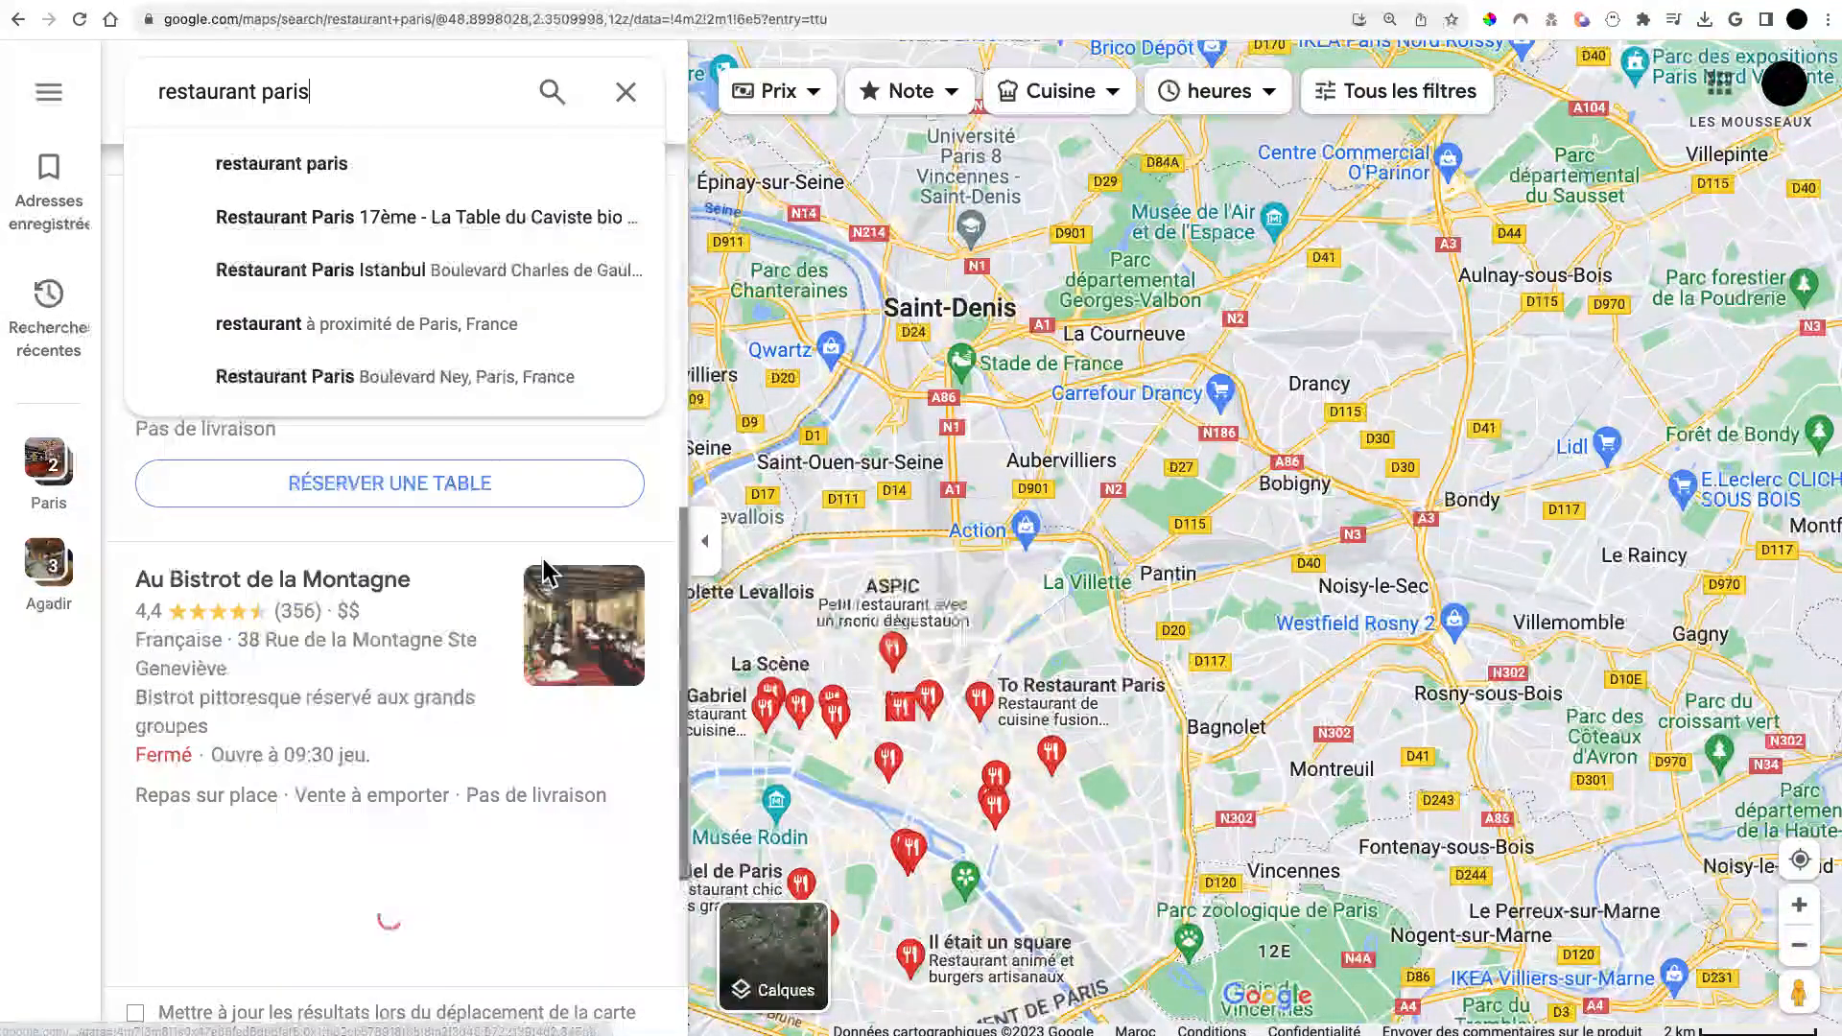
scroll(514, 522, "down", 15)
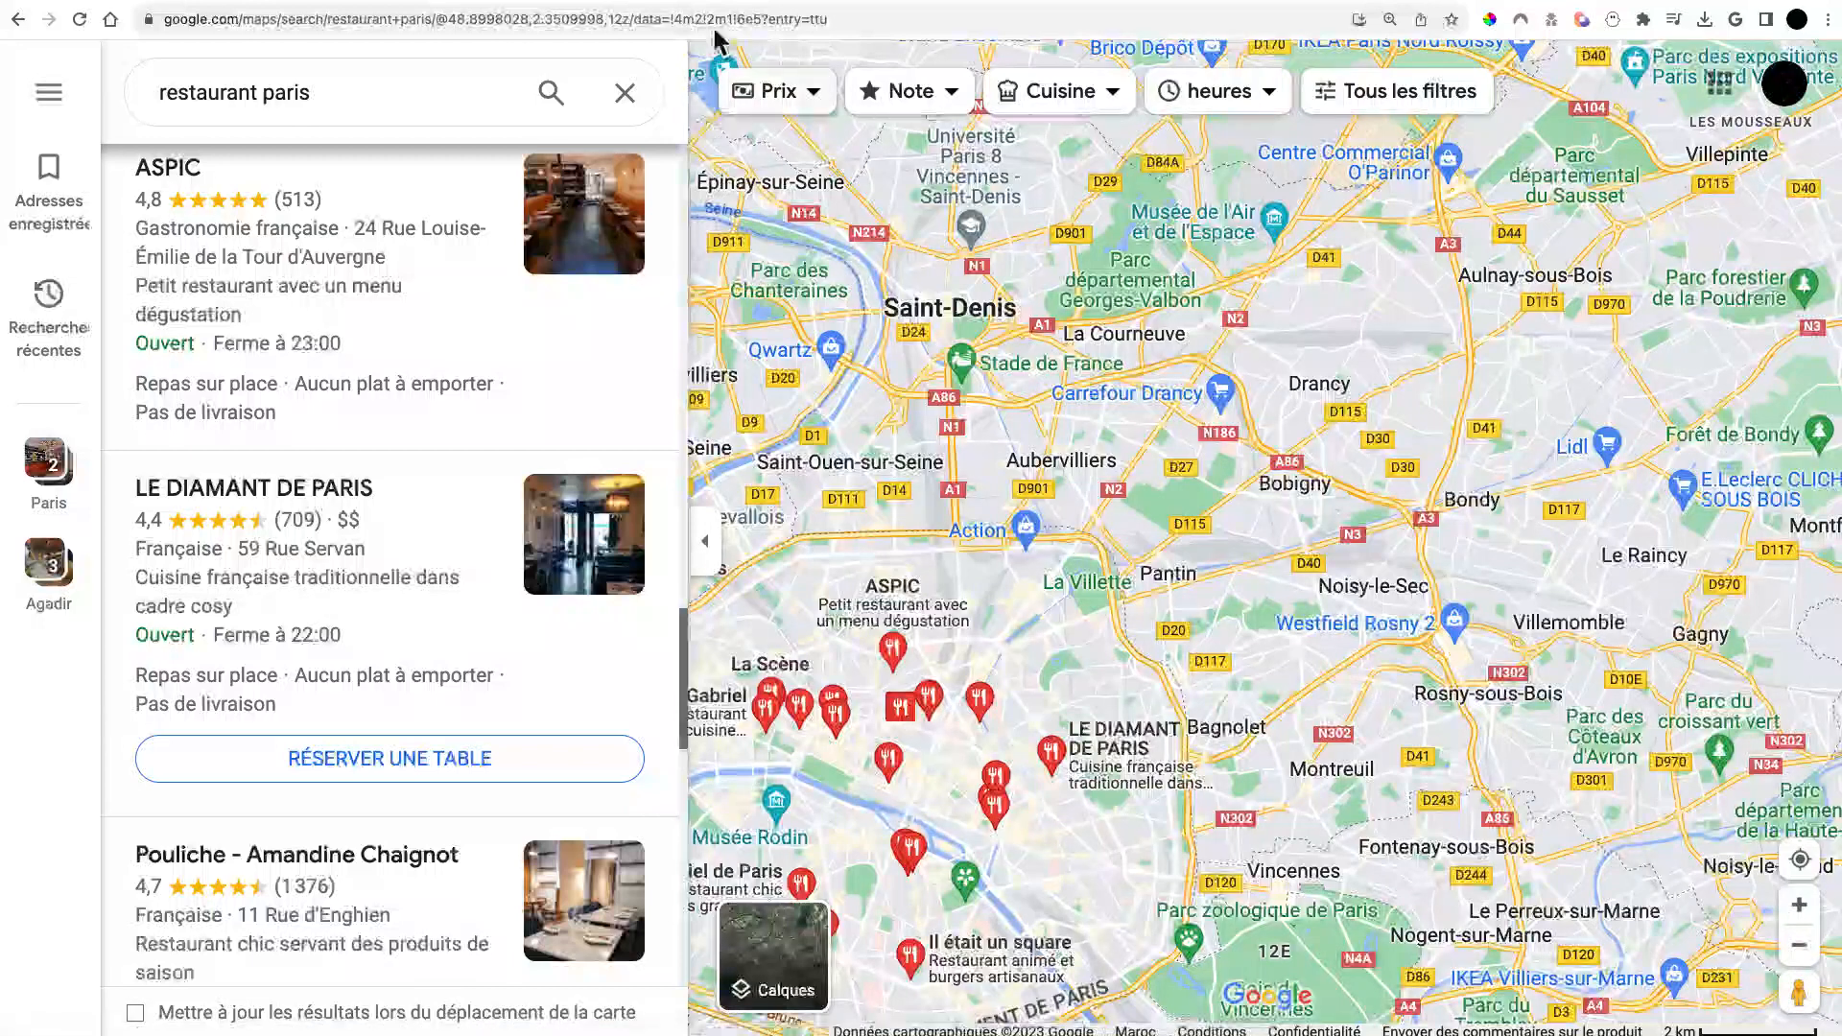
Step: Switch to PhantomBuster, filter the phantoms by the Google category and open the Google Maps Search to Contact Data flow
left_click(787, 5)
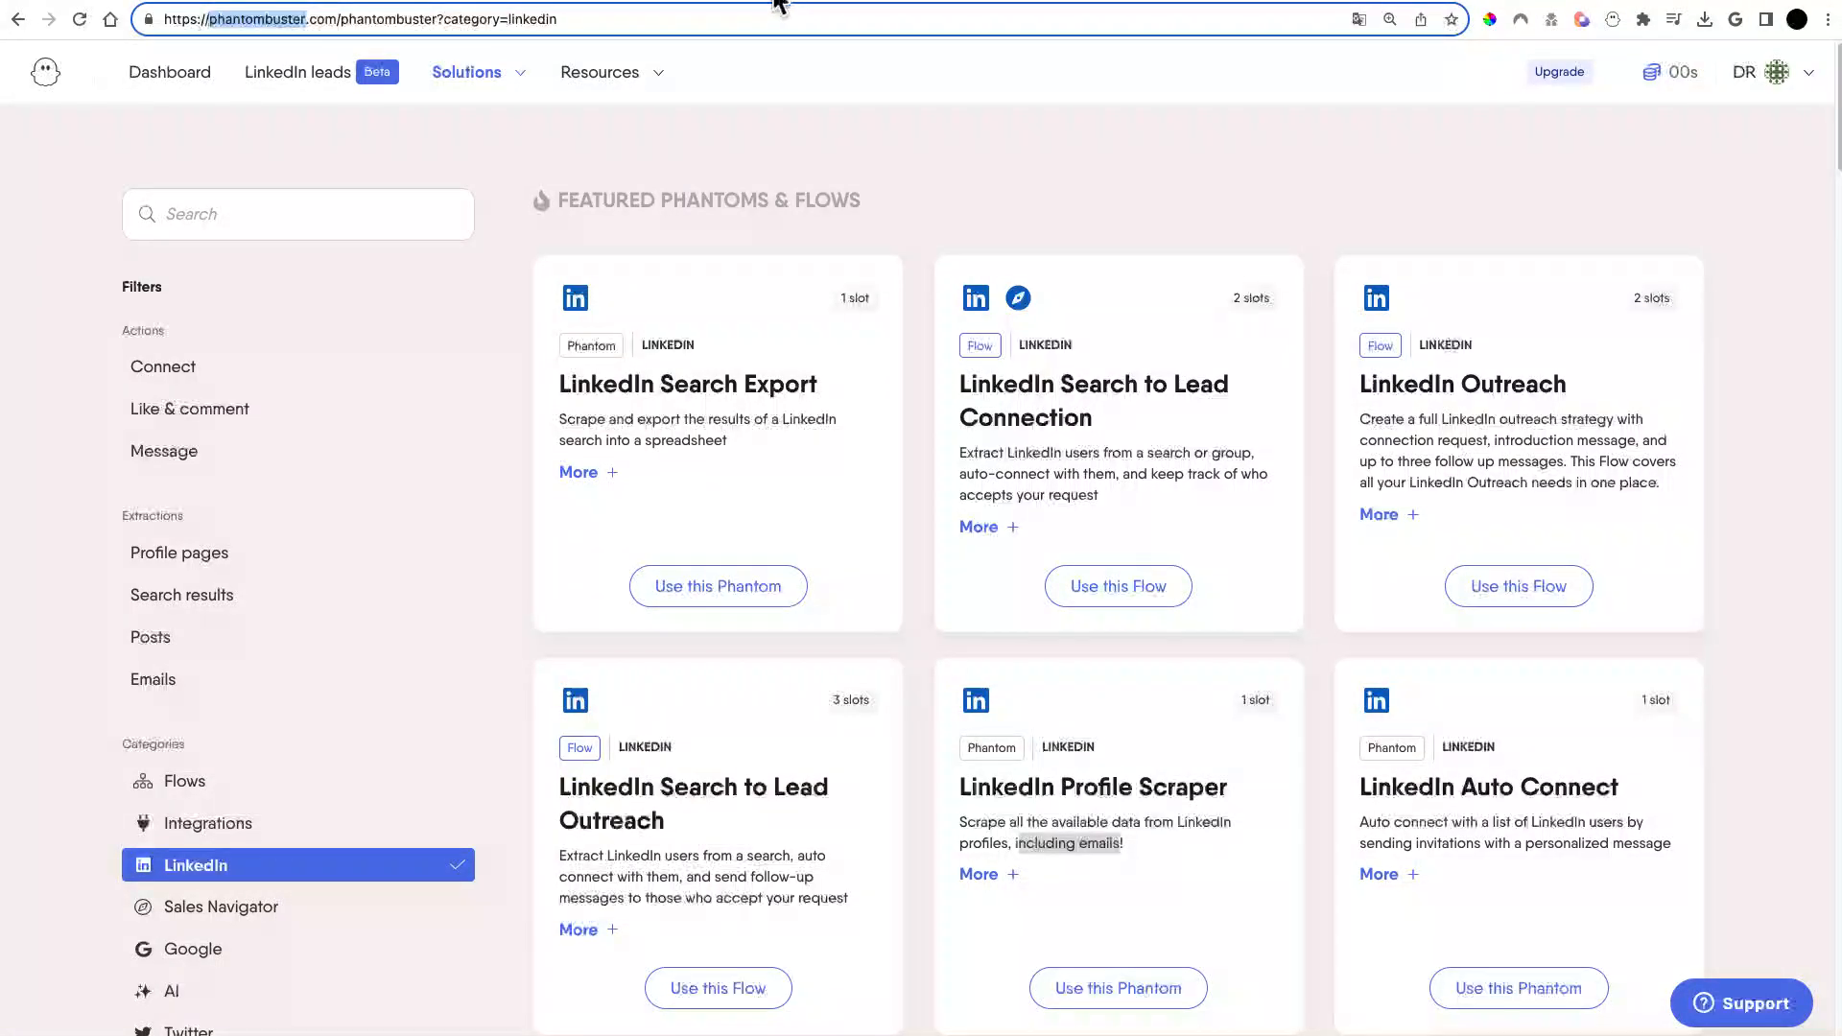
left_click(565, 281)
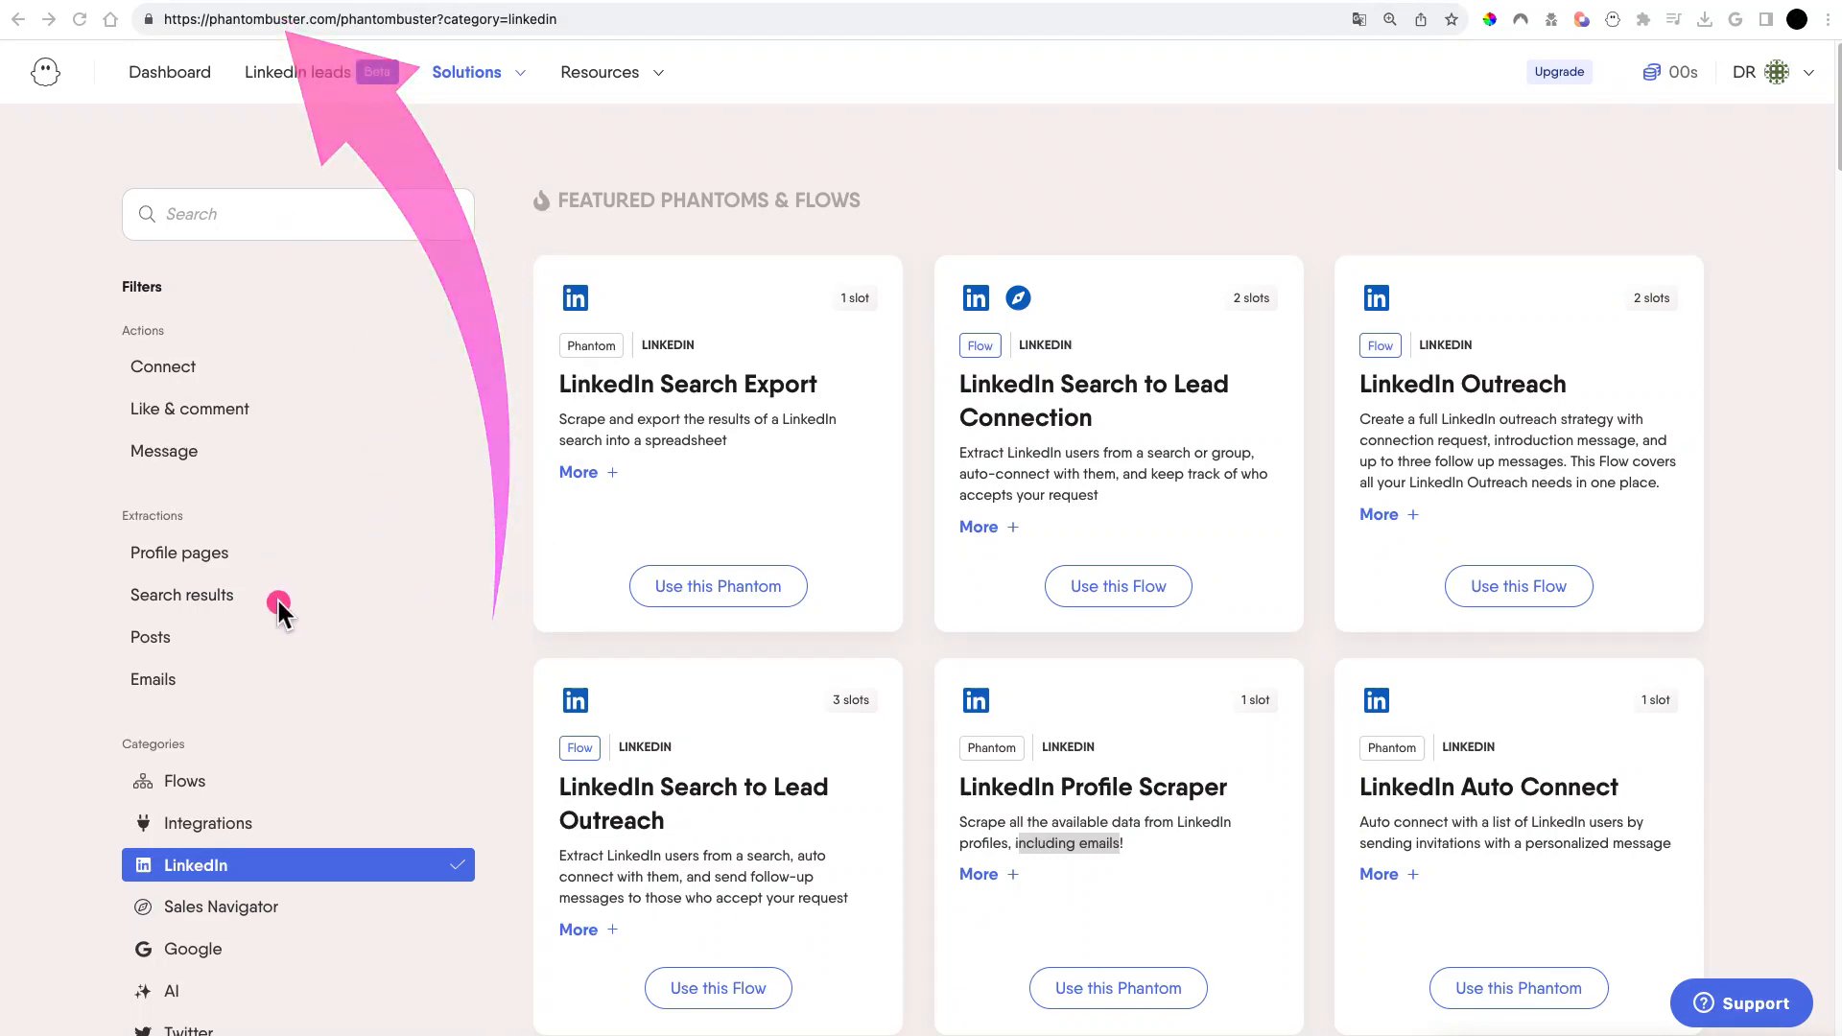
key("Escape")
scroll(211, 595, "down", 9)
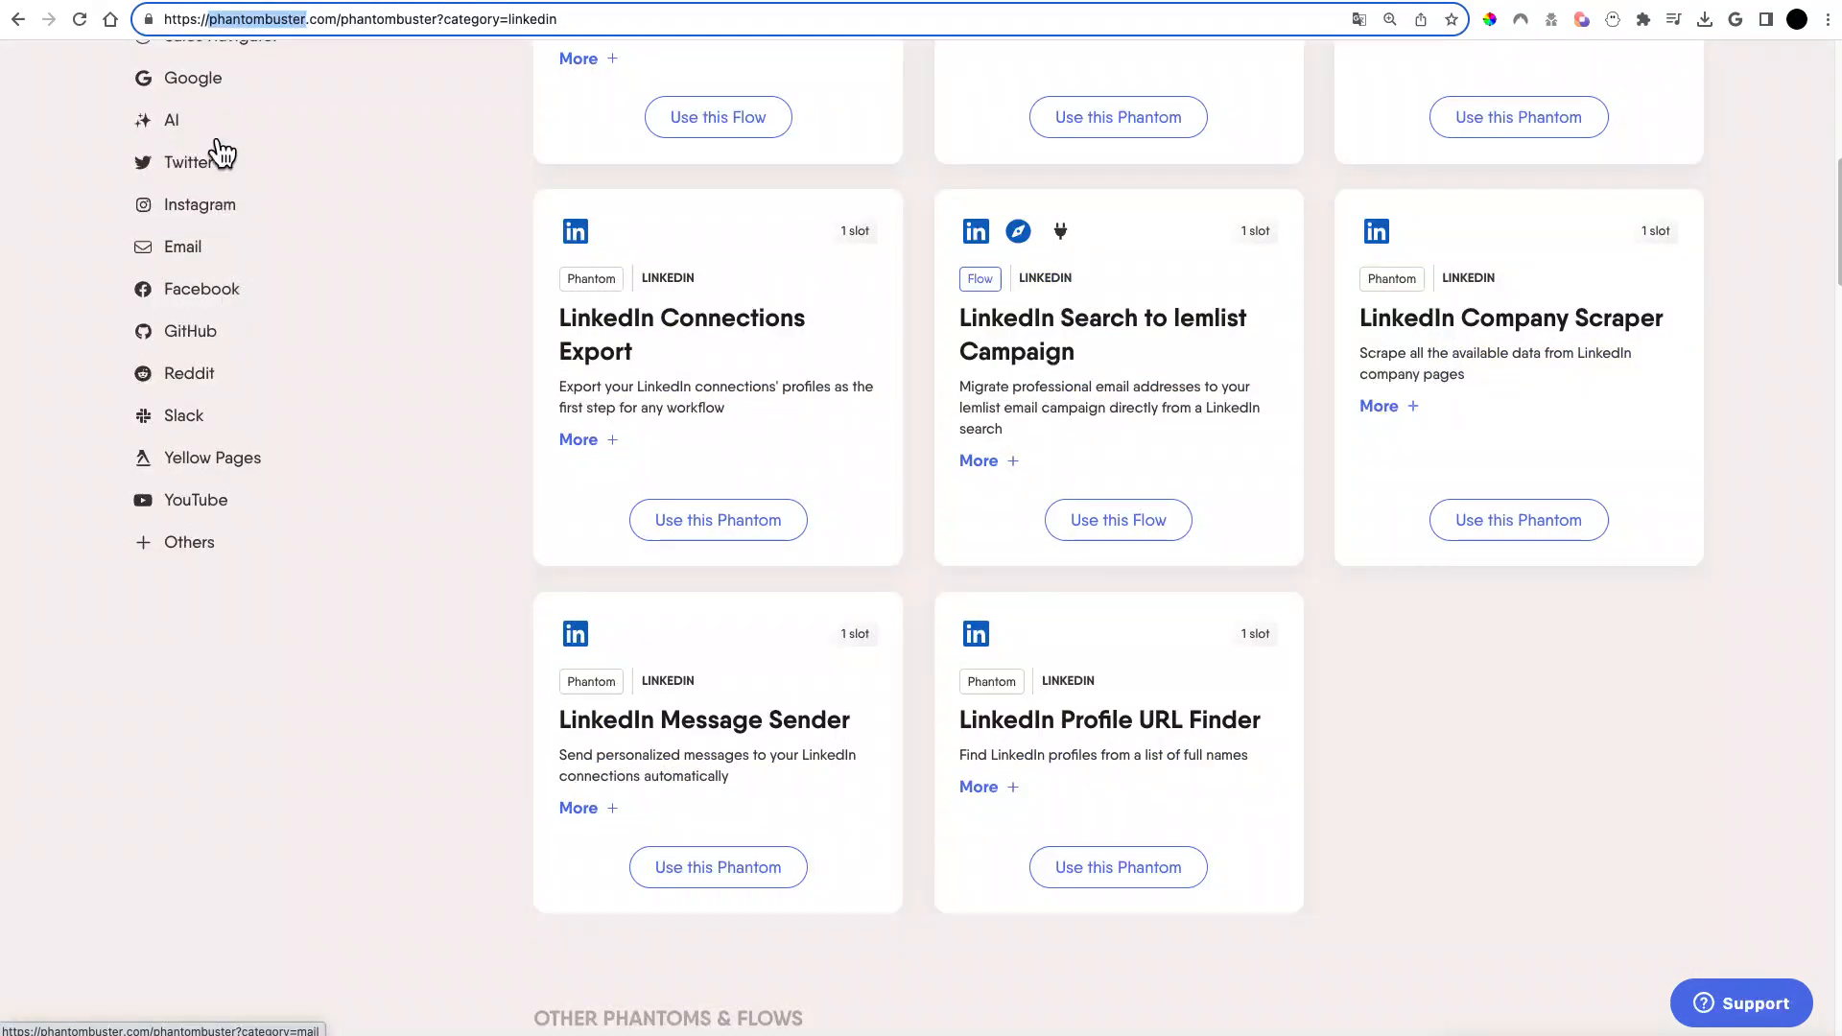
left_click(238, 78)
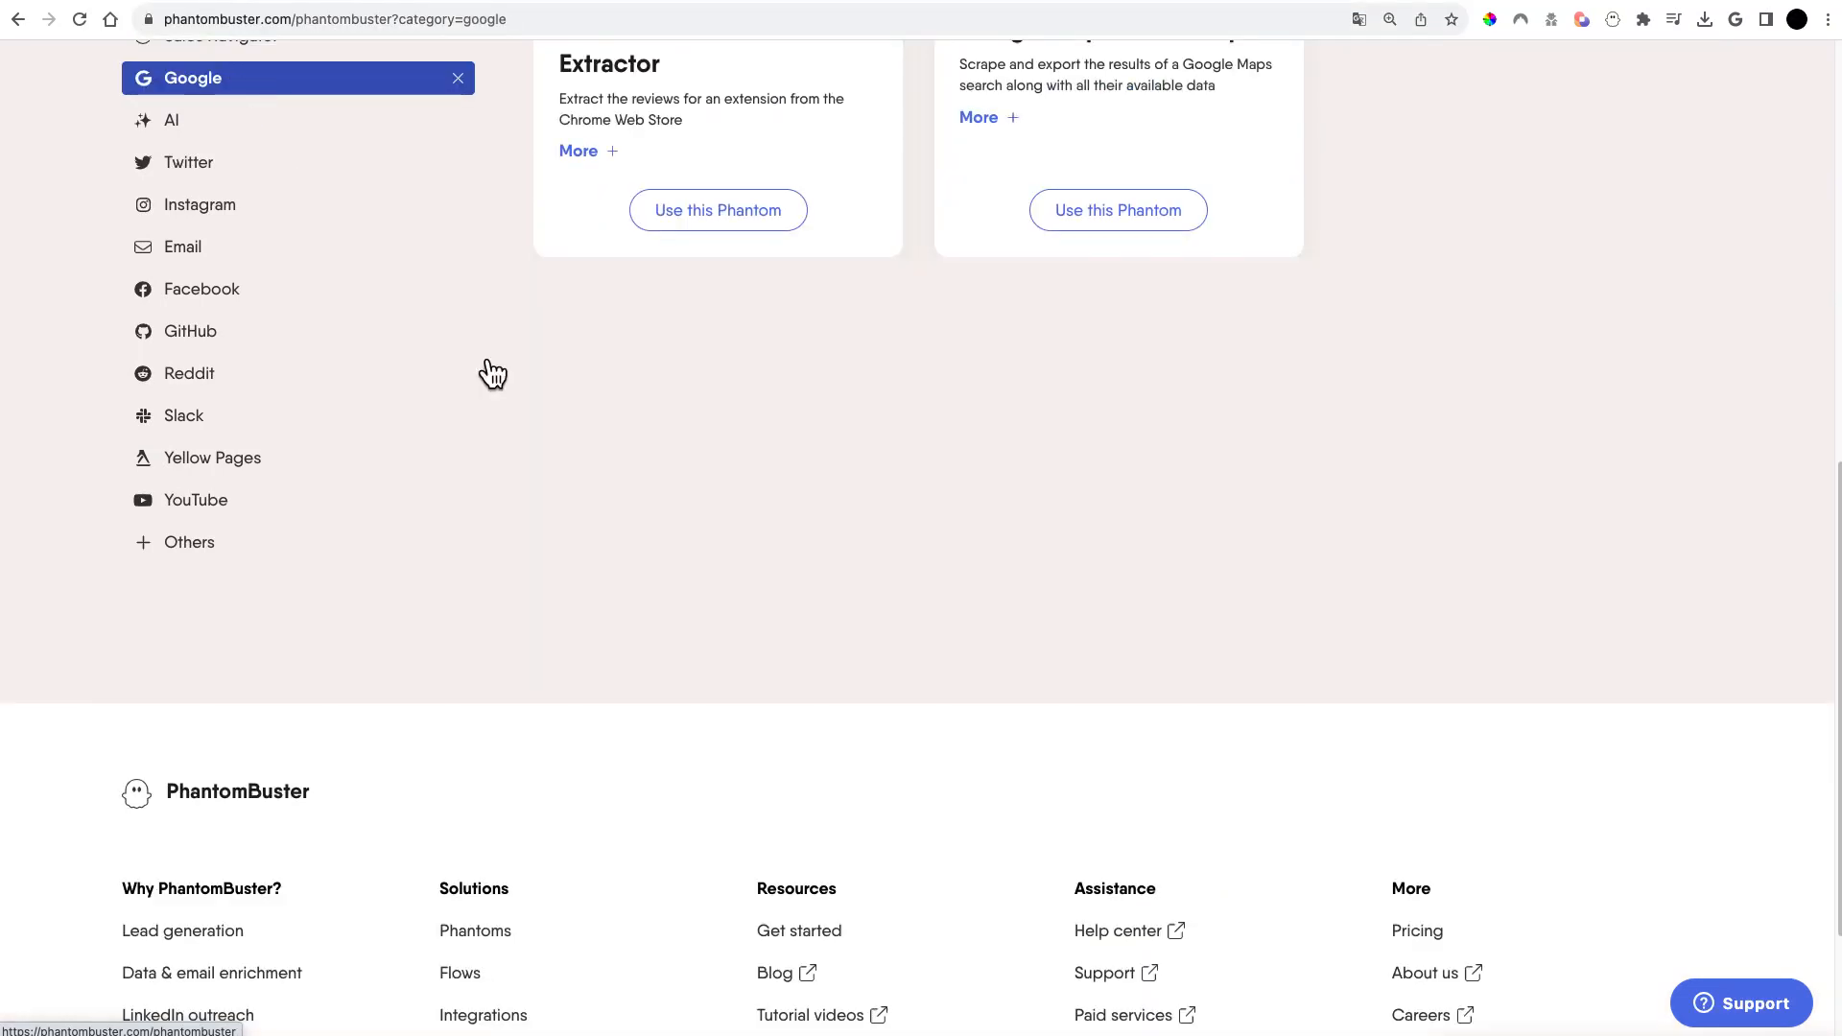
scroll(604, 480, "up", 8)
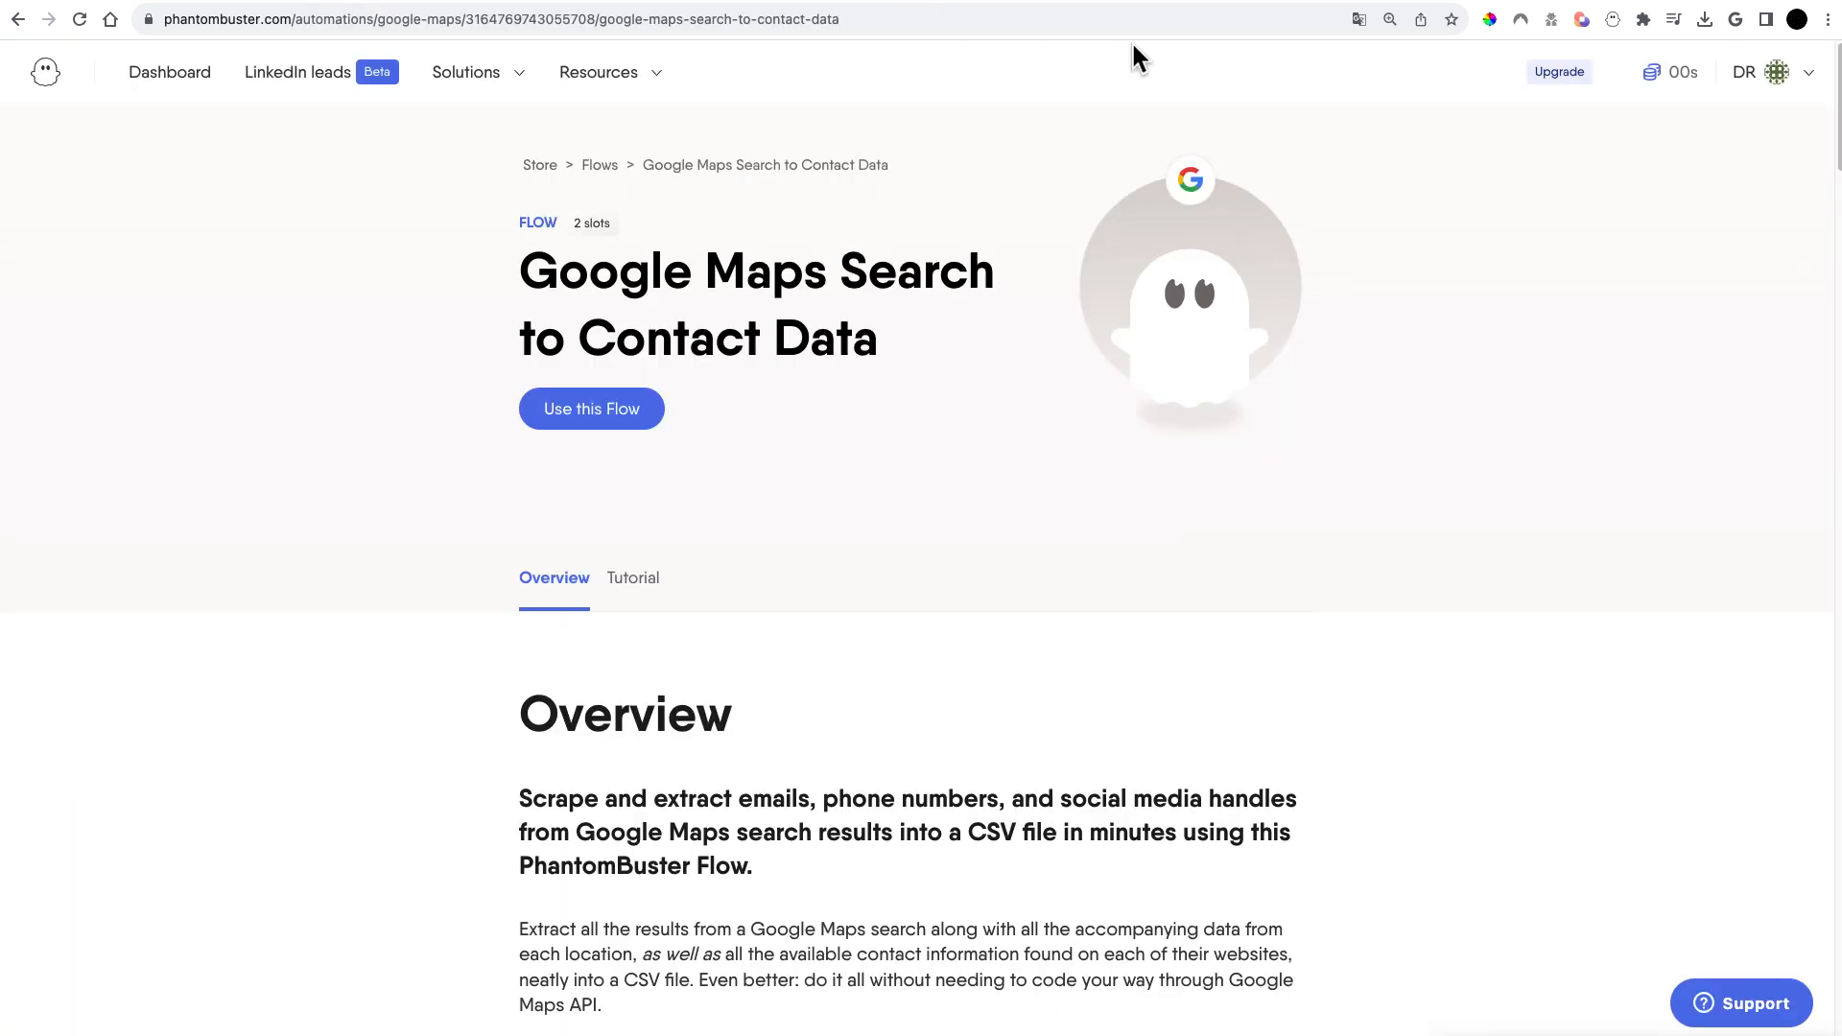
Step: Switch to the PhantomBuster dashboard and check the actions available for the Google Maps Search (EMAIL) flow
left_click(1025, 3)
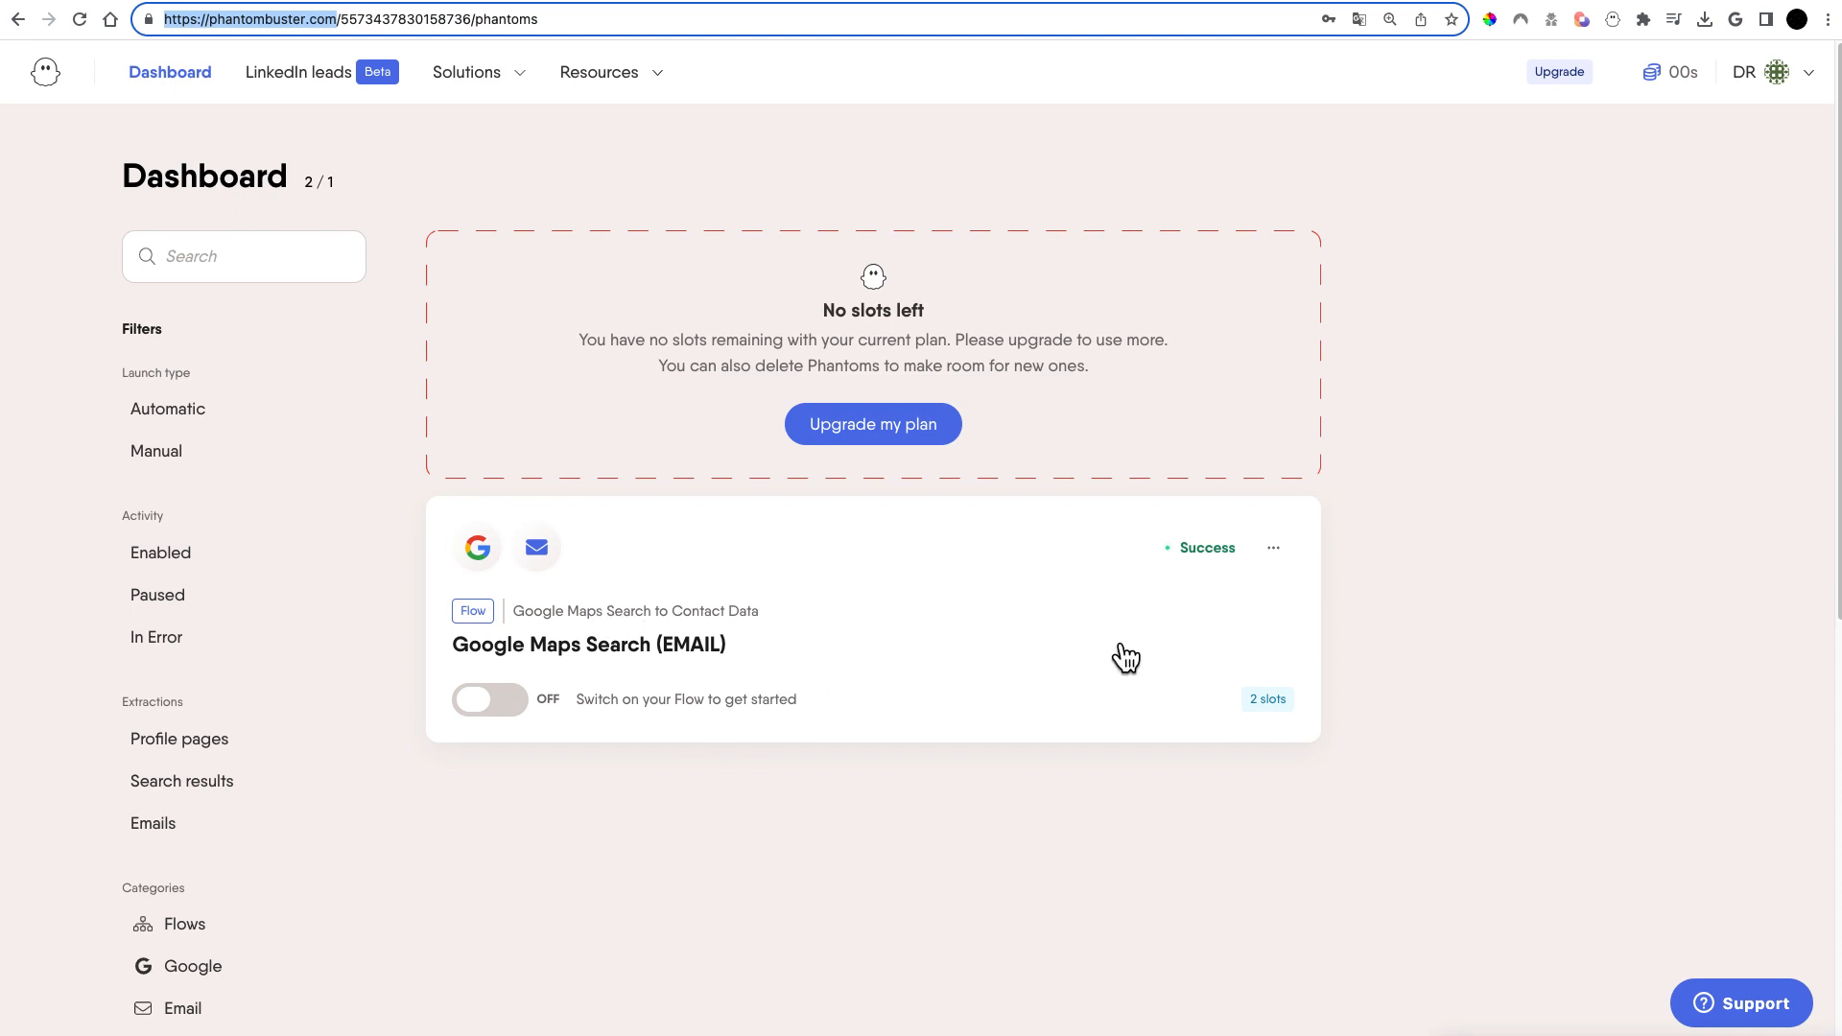
left_click(968, 579)
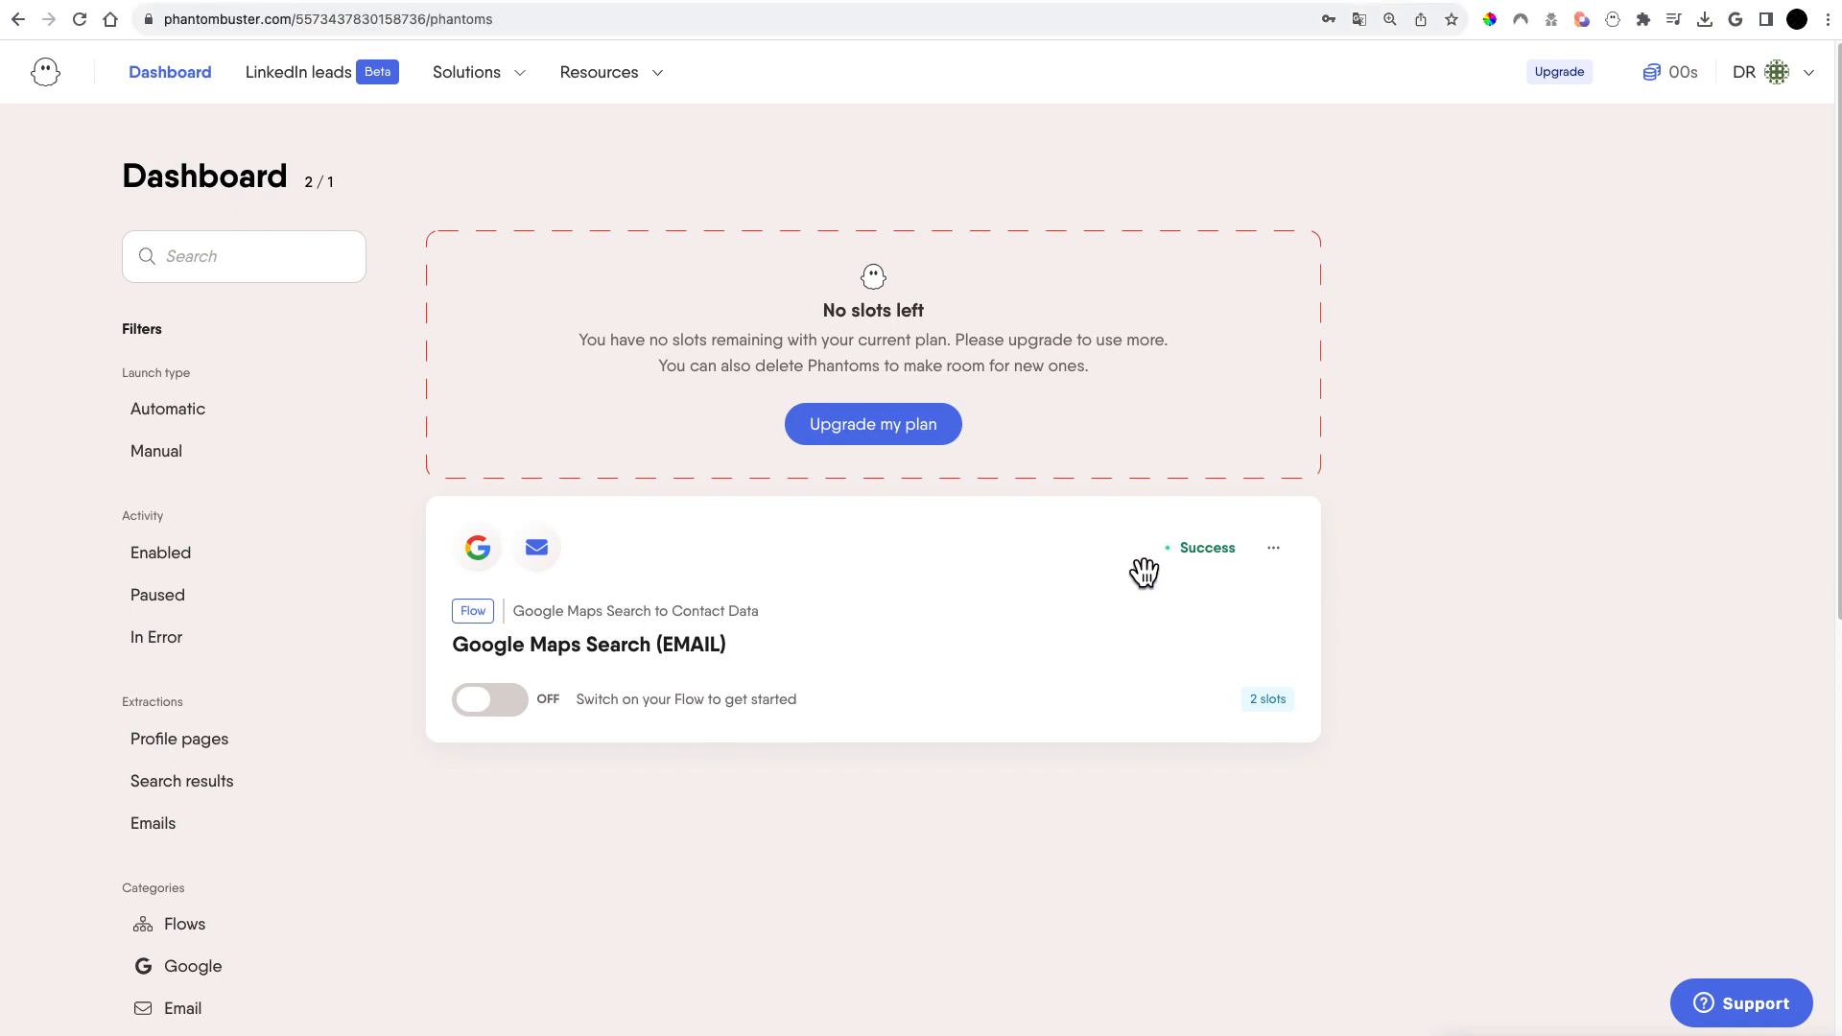
left_click(1274, 552)
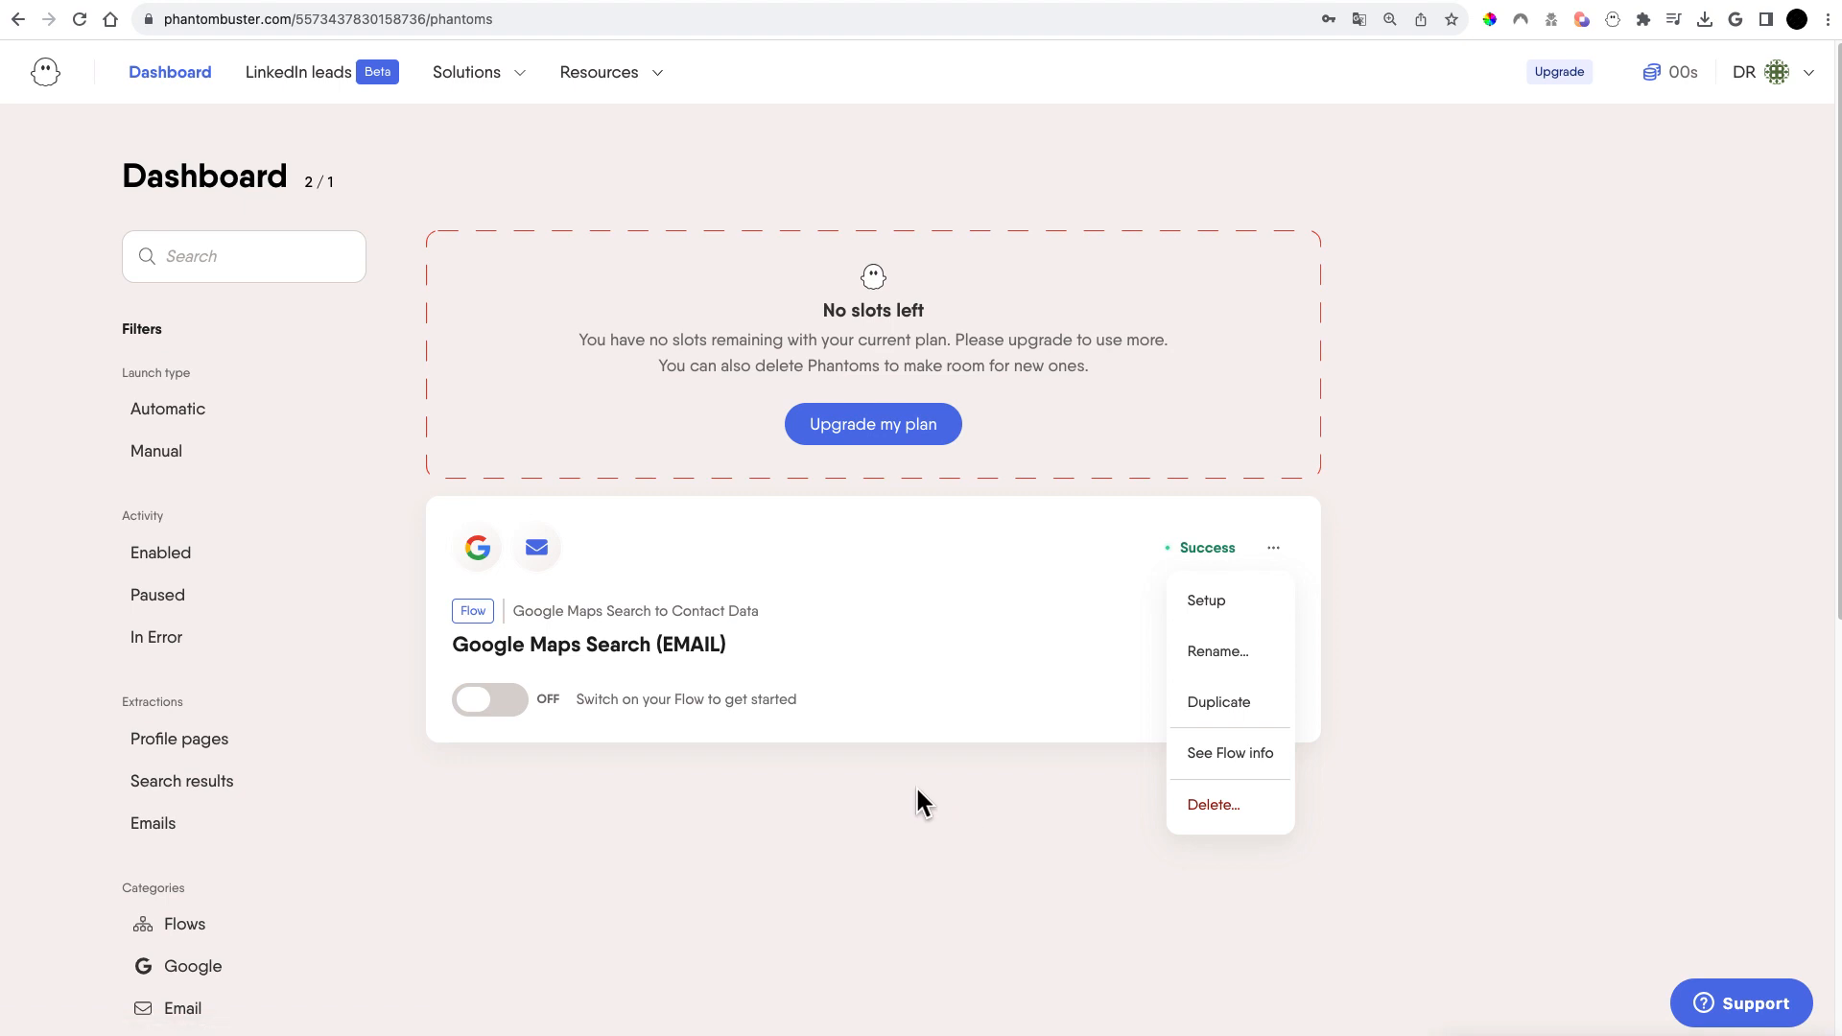
left_click(735, 579)
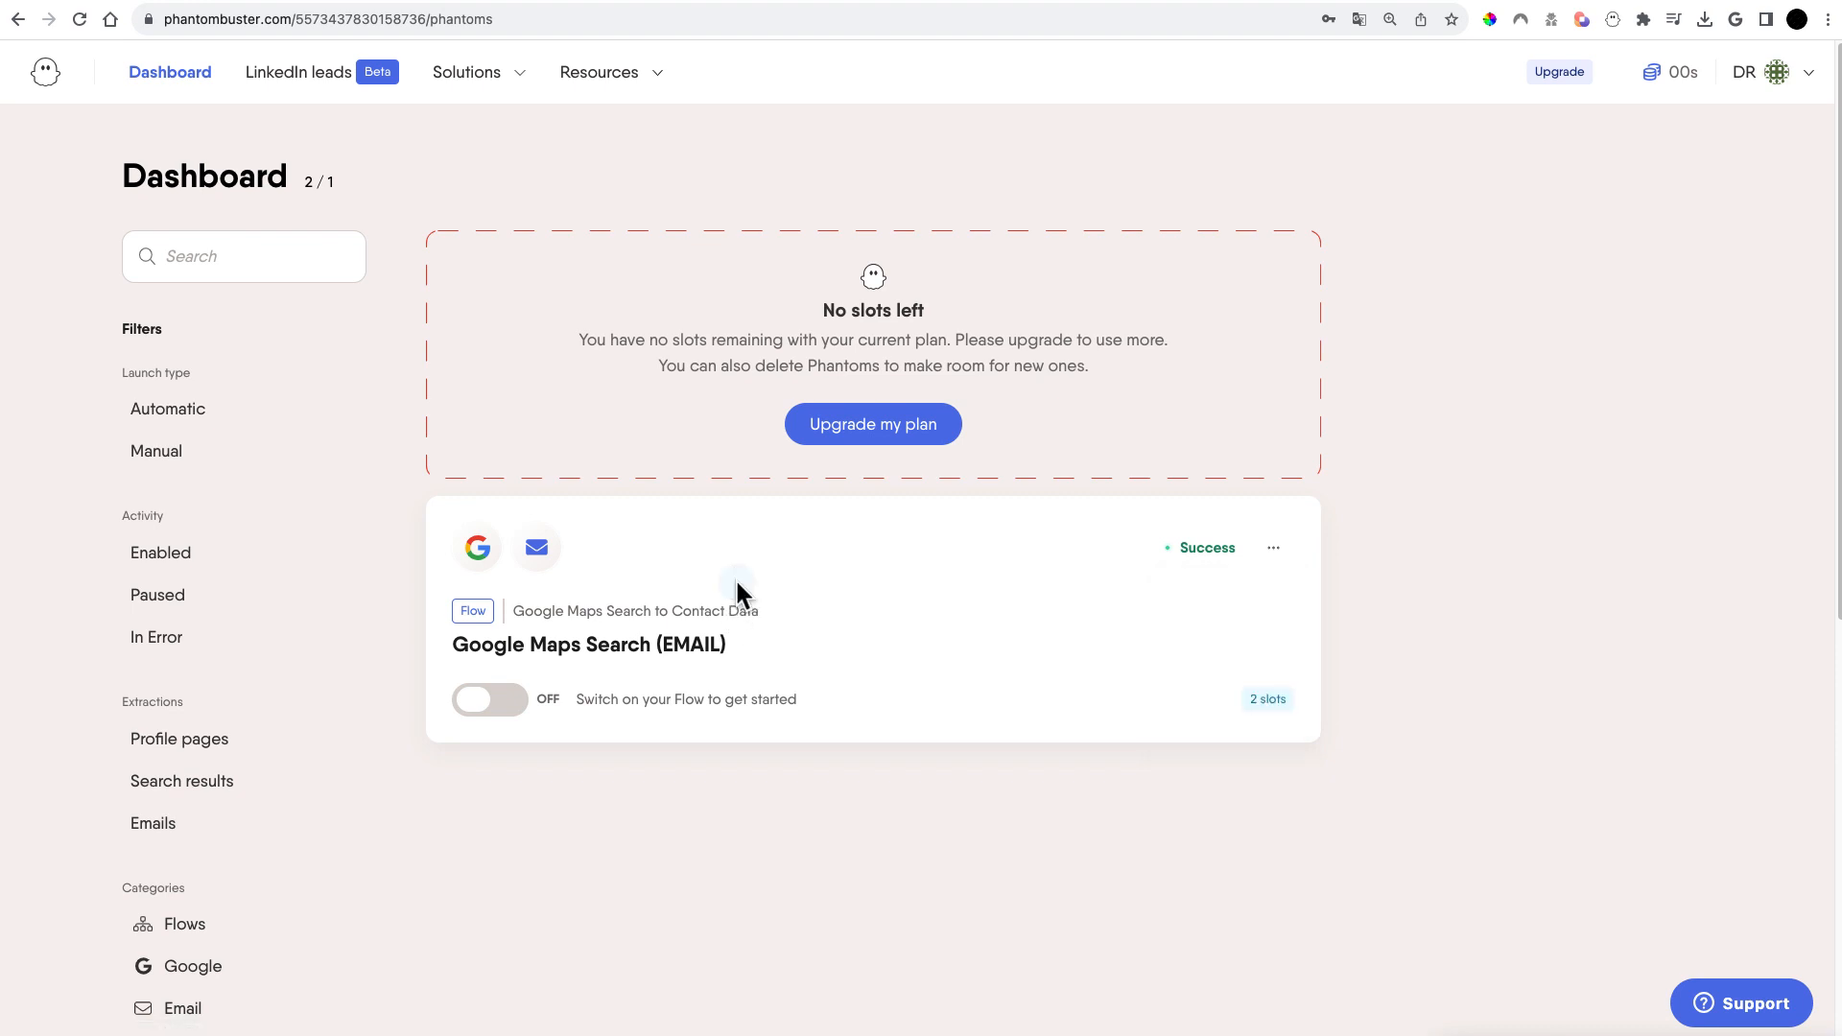
Step: View the GOOGLE MAPS spreadsheet, select the URL of the restaurant search in Google Maps, and return to the spreadsheet
left_click(403, 5)
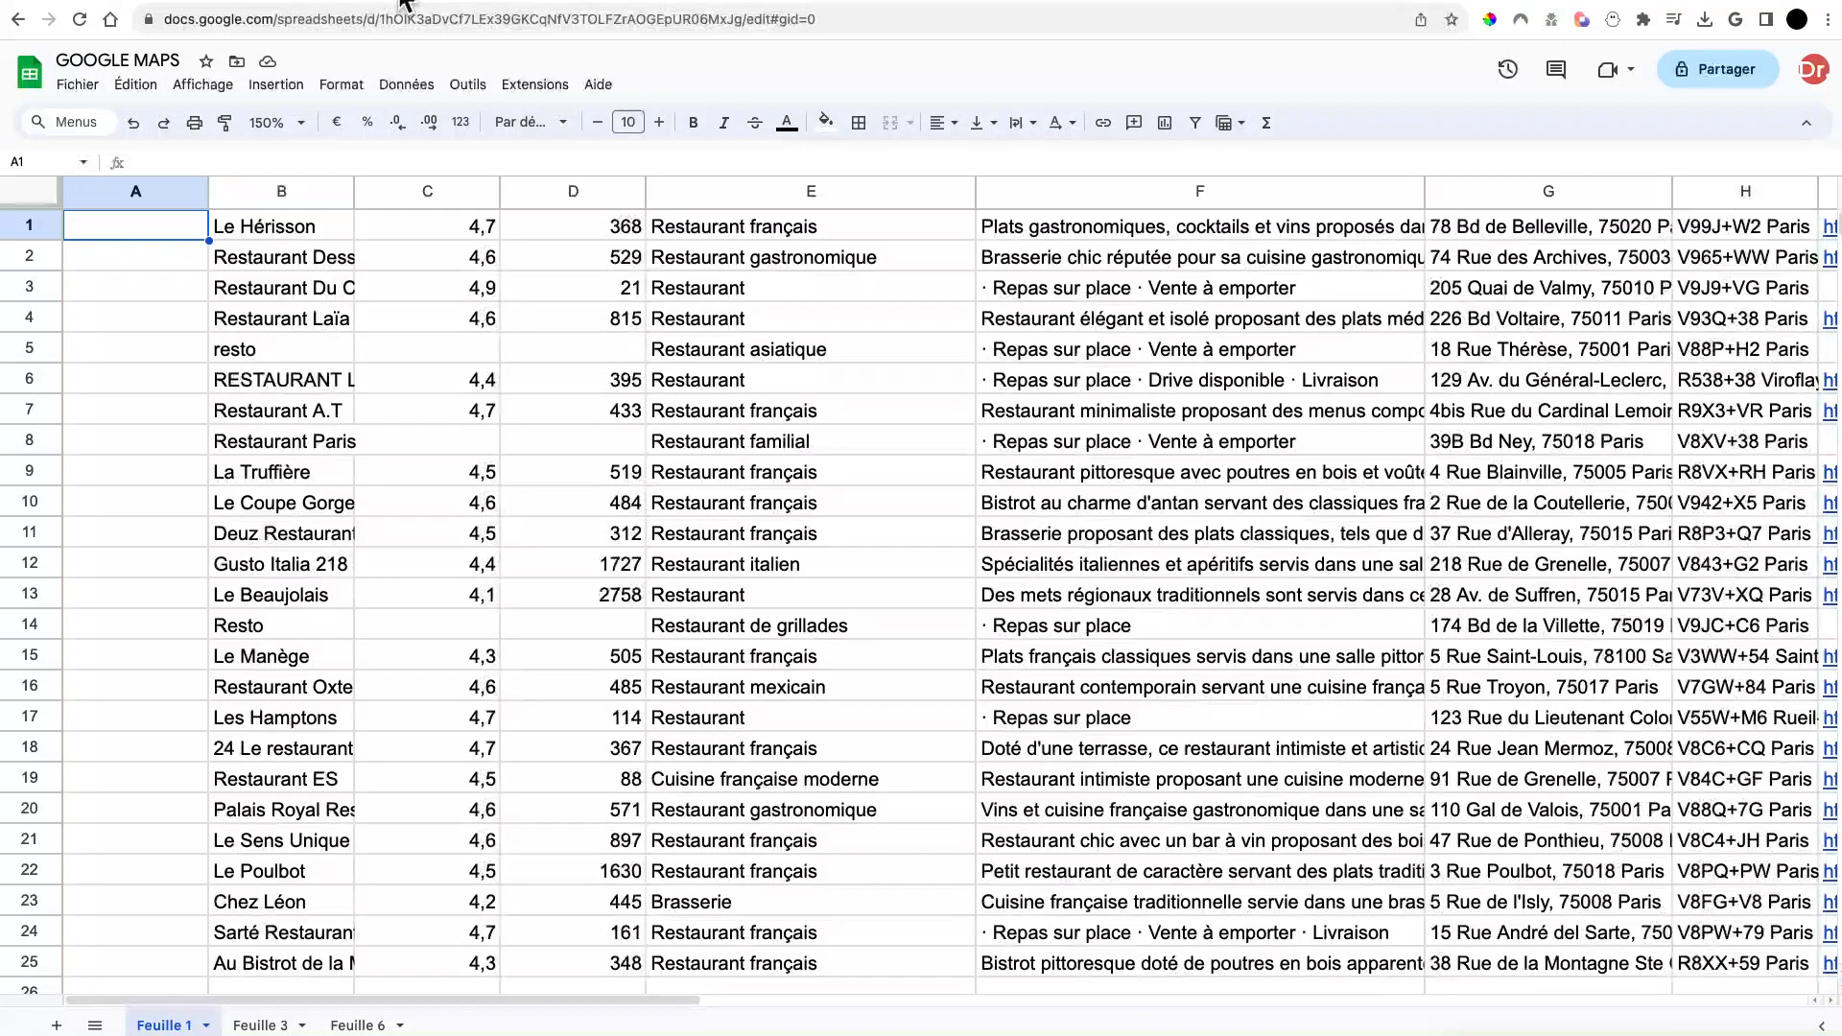
left_click(293, 6)
left_click(305, 11)
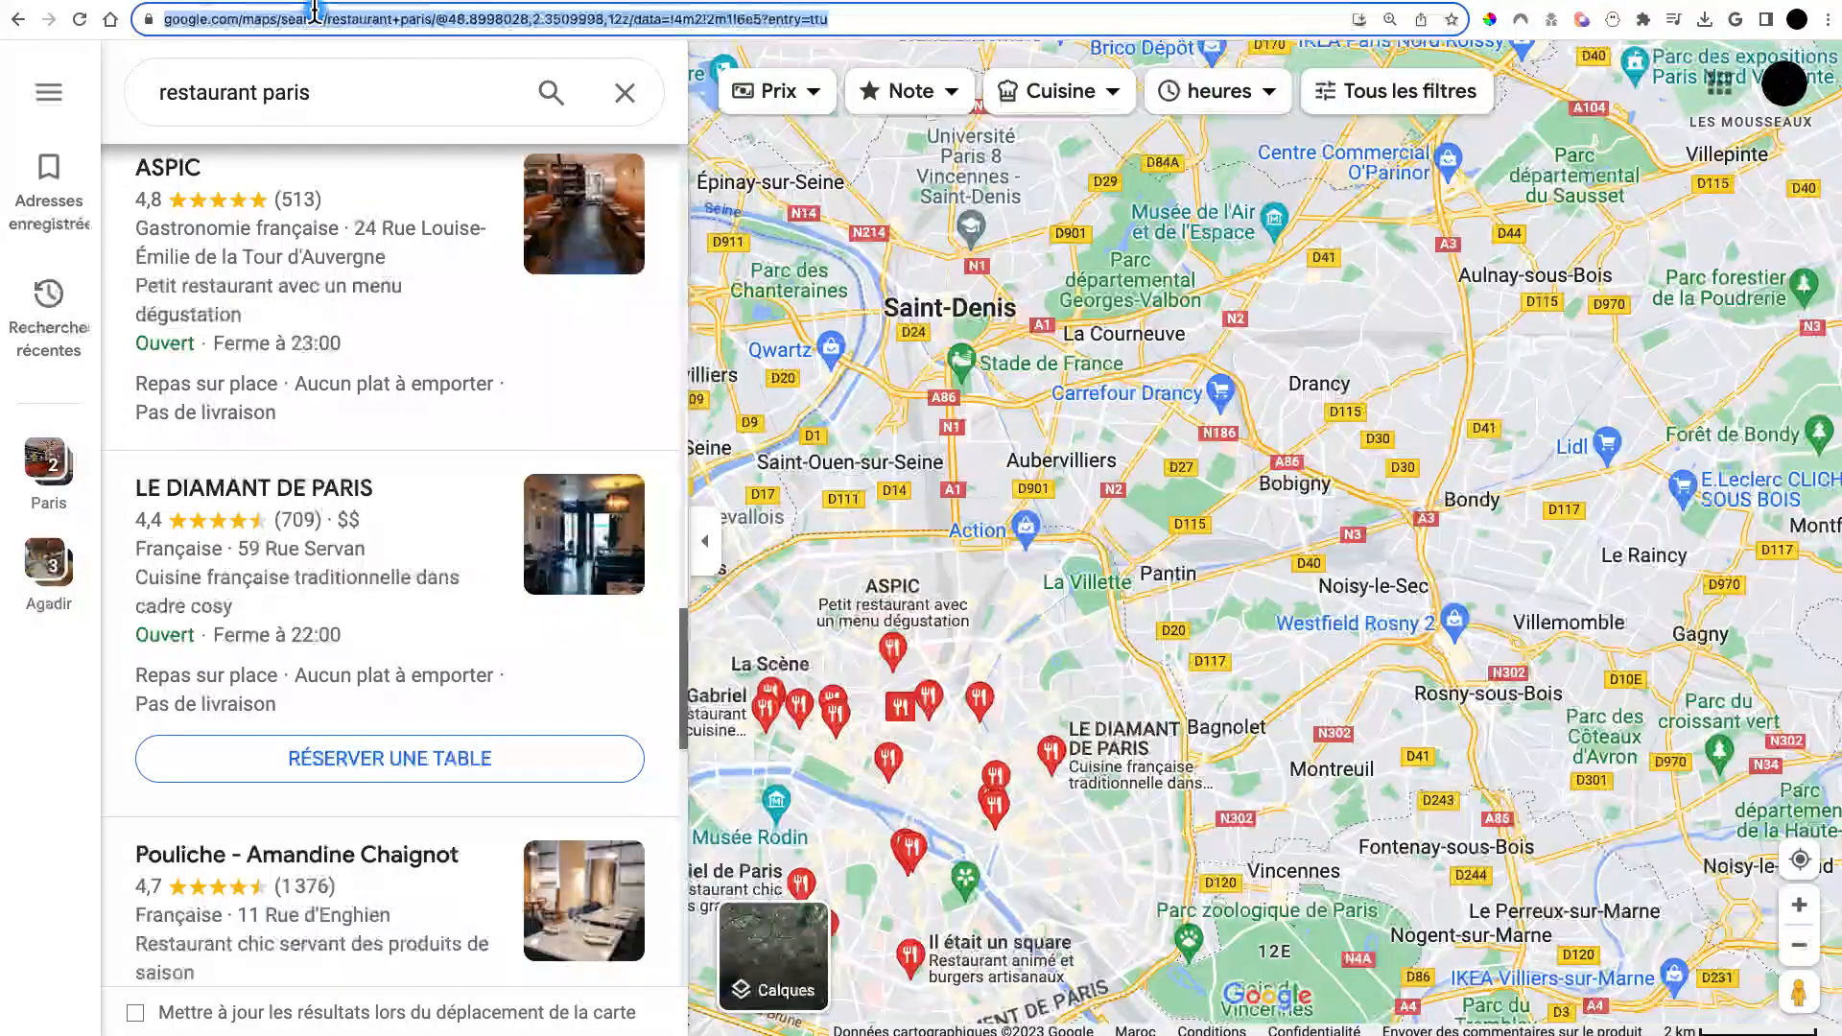
left_click(412, 2)
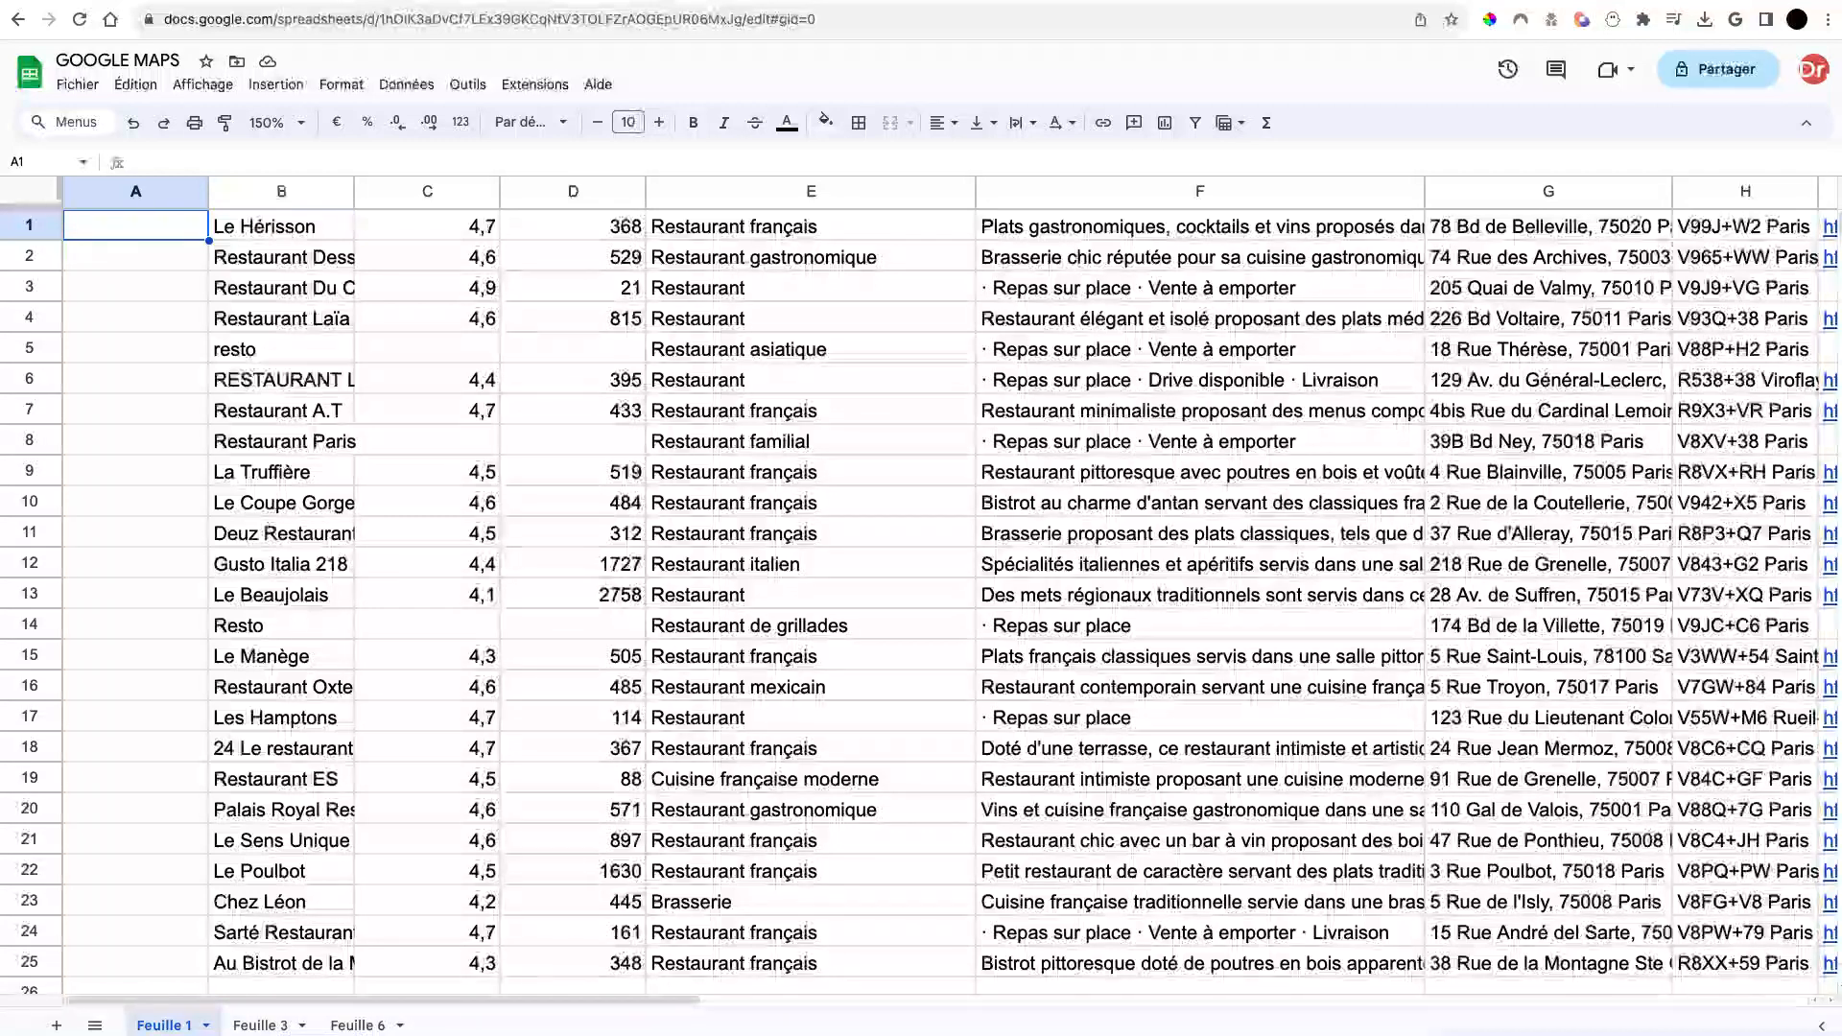
Step: Switch to Make and view the Google MAPS and Prospection scenarios, ending on "01 - Google MAPS : Phantombuster/Google Sheets"
left_click(553, 2)
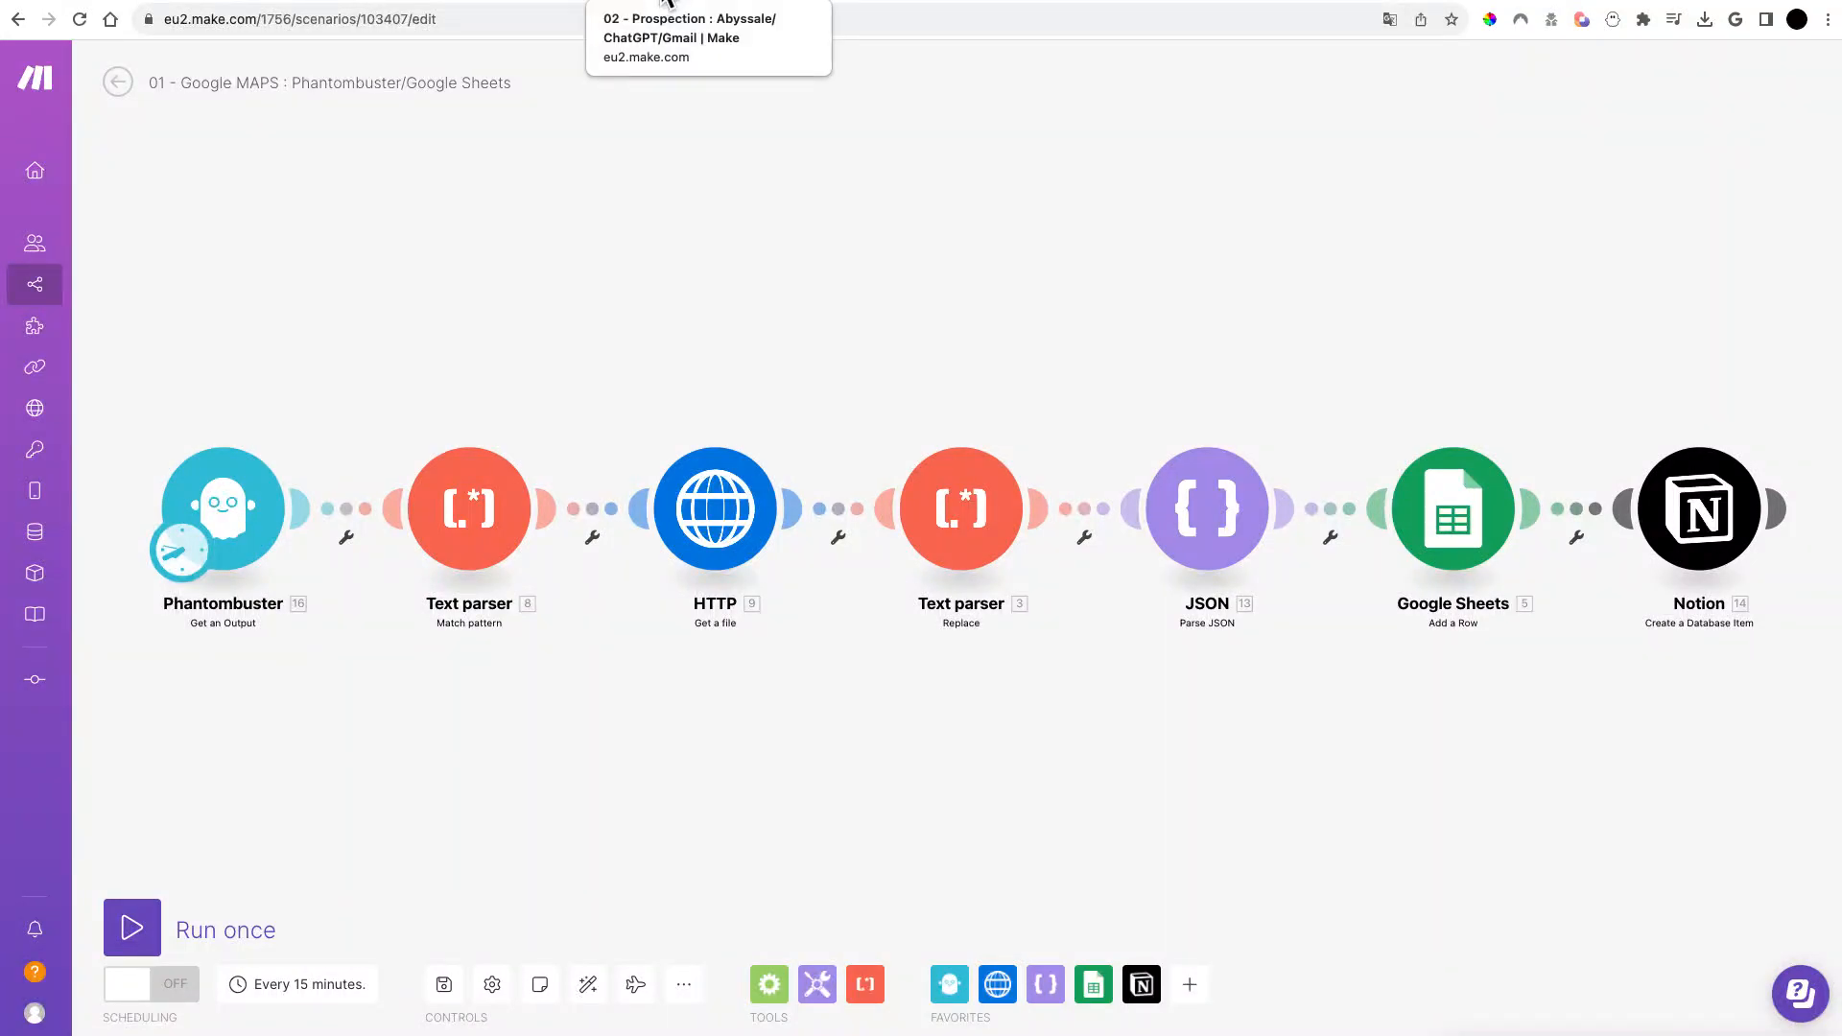
left_click(665, 3)
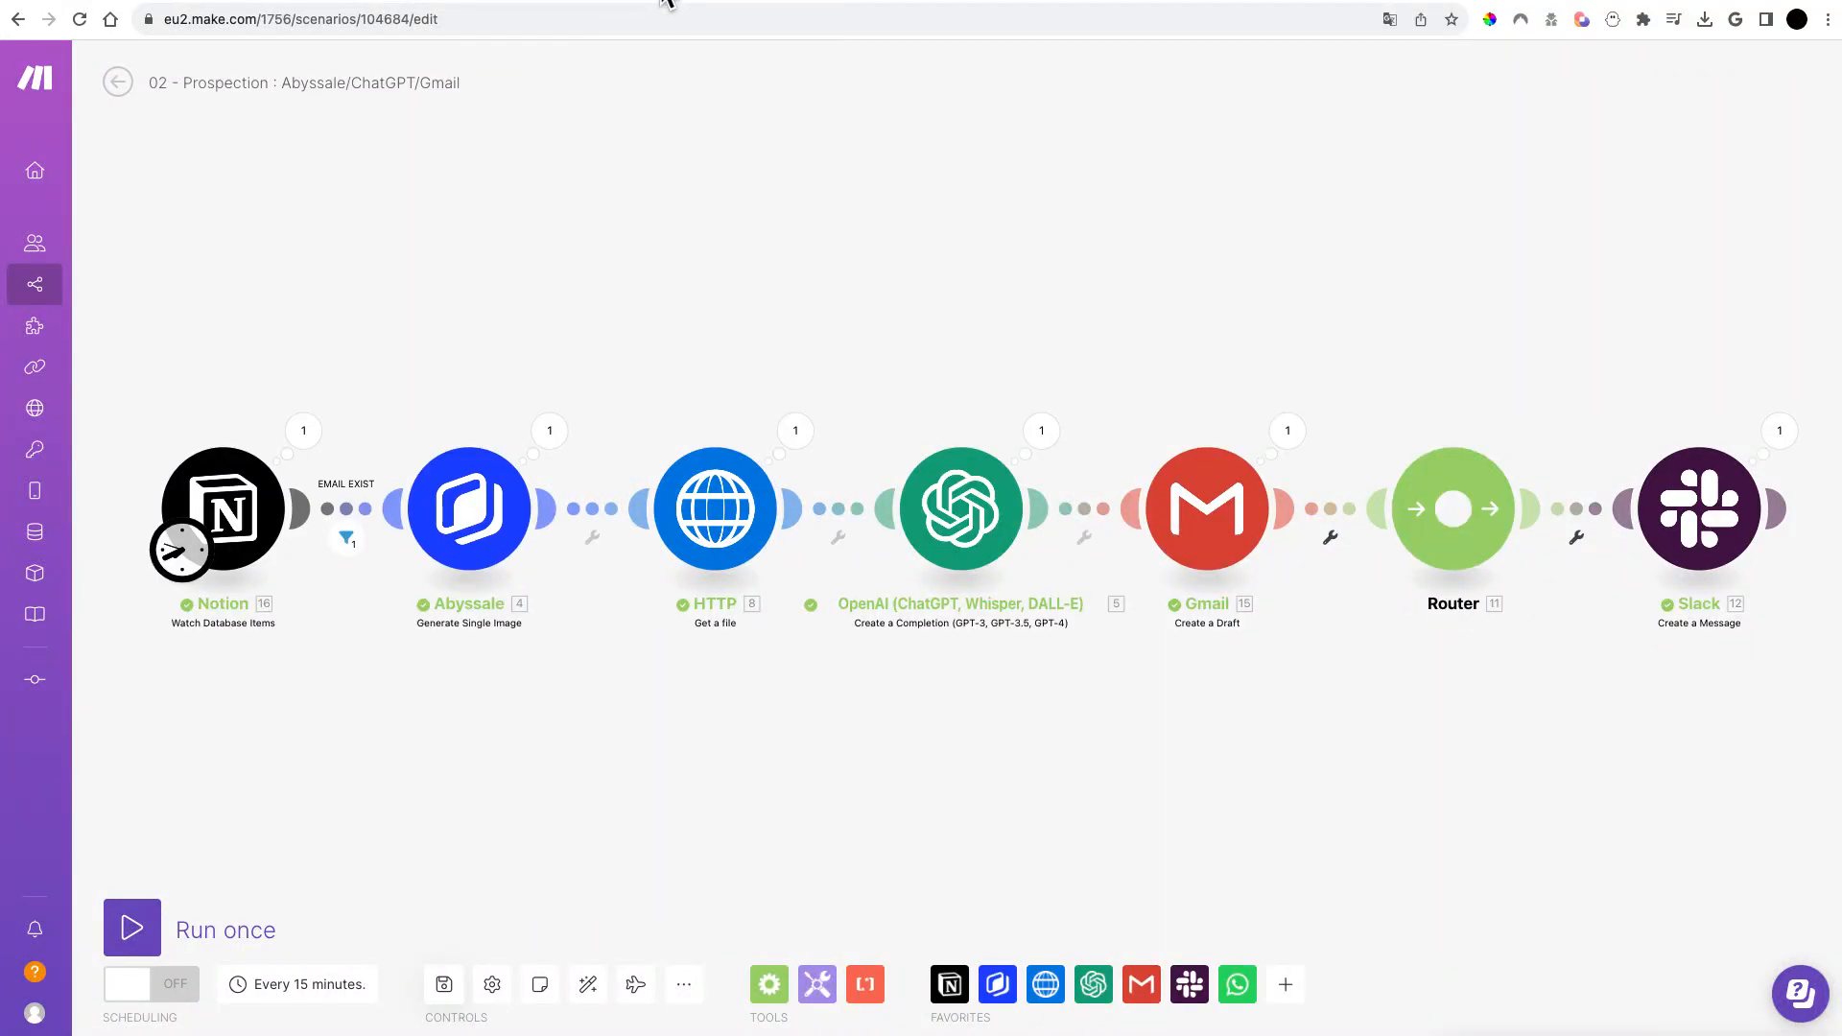
left_click(504, 2)
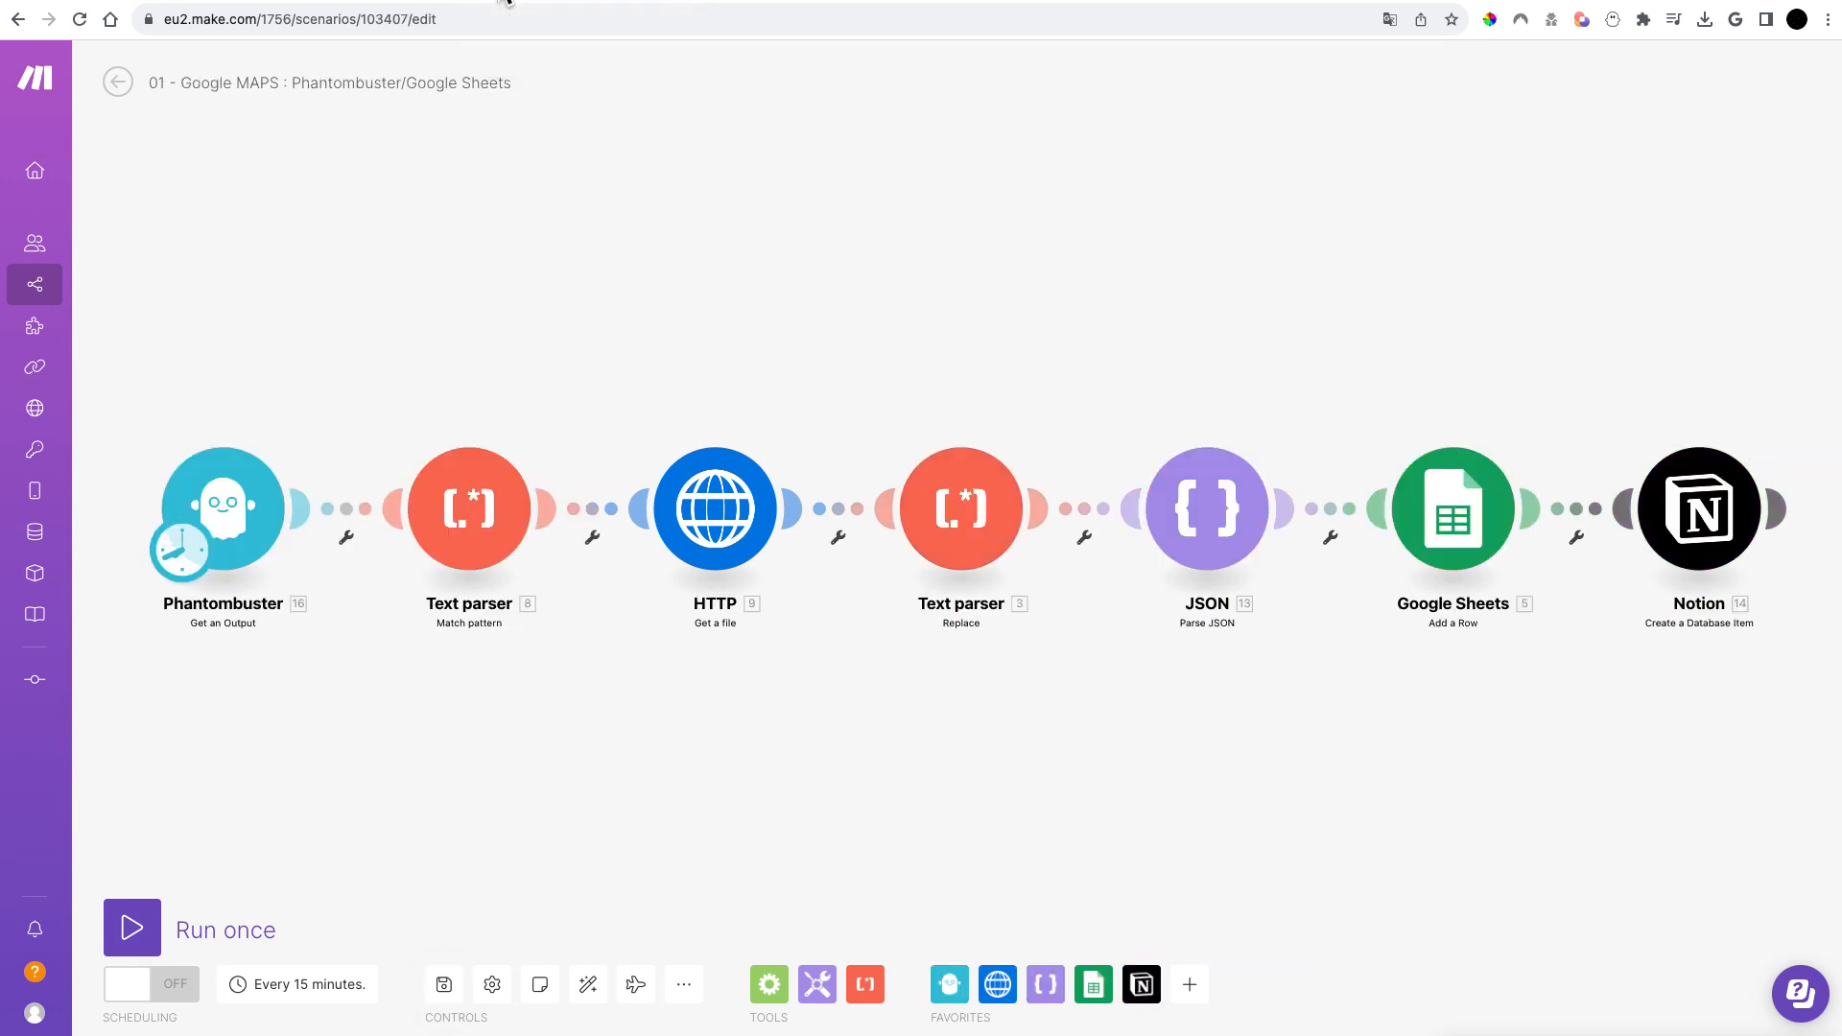
Step: View the newsletter sign-up page, then return to the Google MAPS scenario and show its blueprint import and export options
left_click(1686, 3)
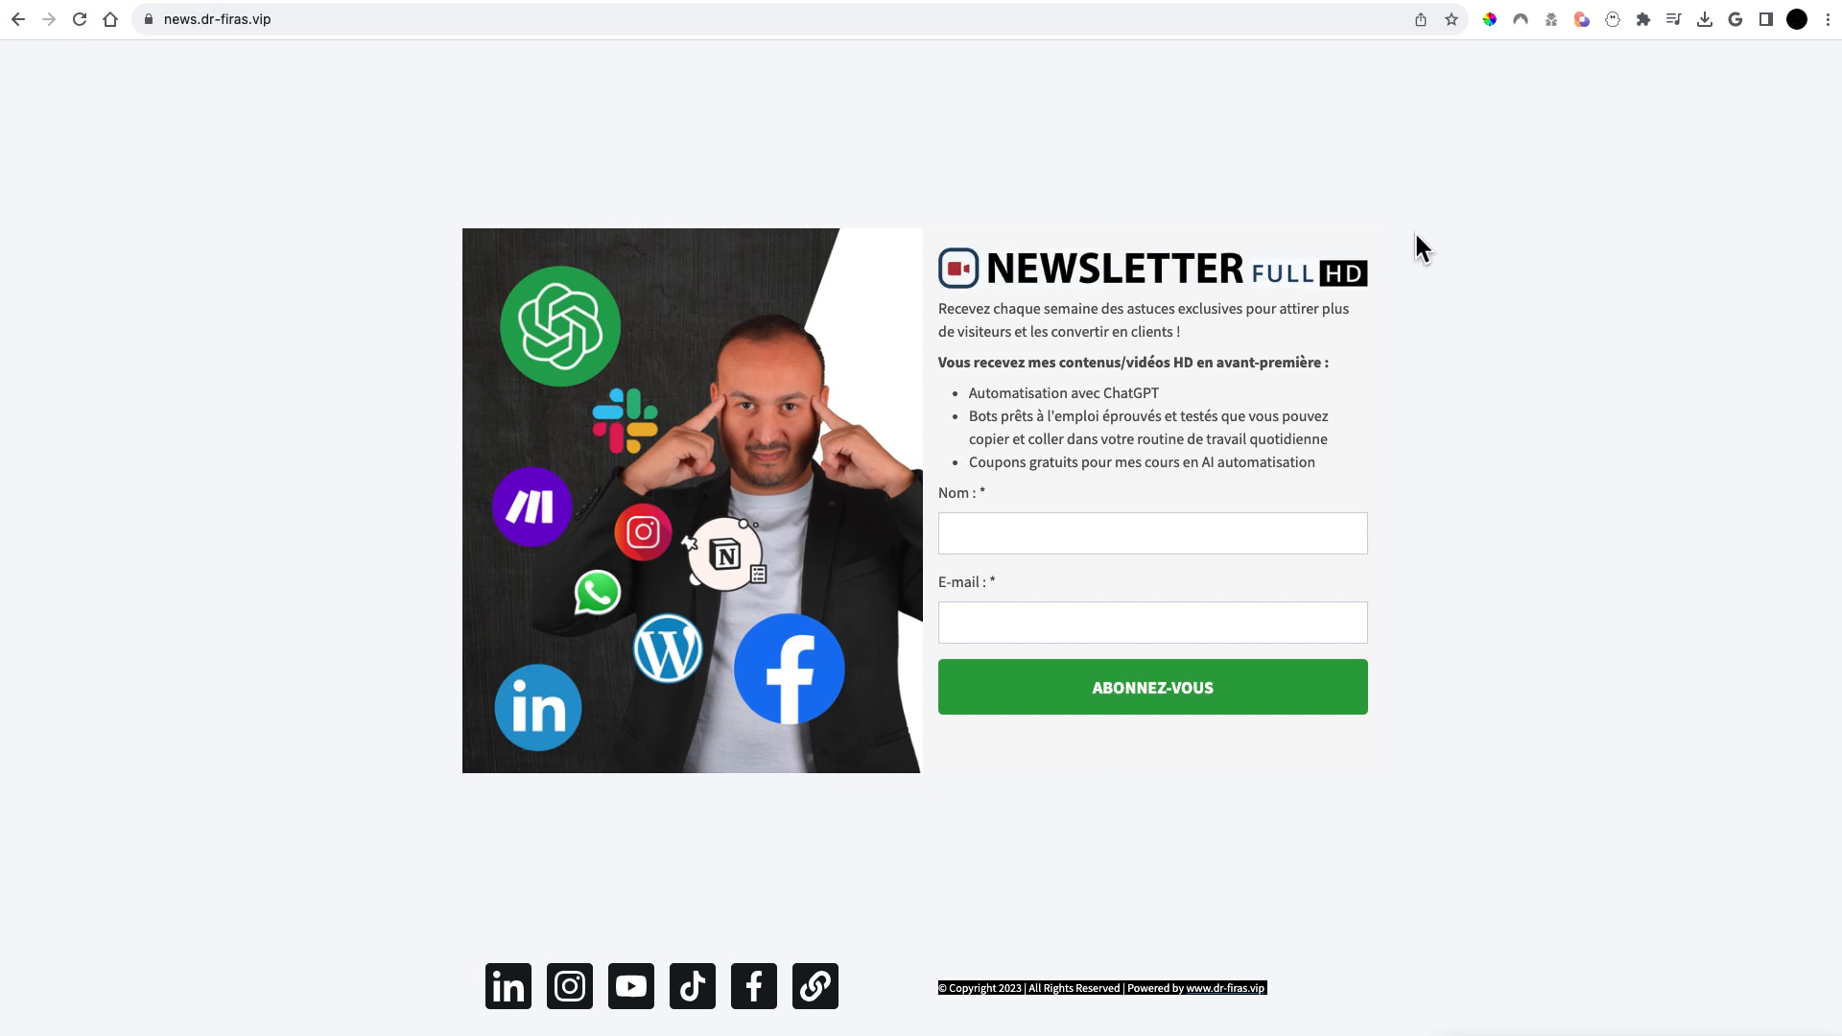
left_click(545, 1)
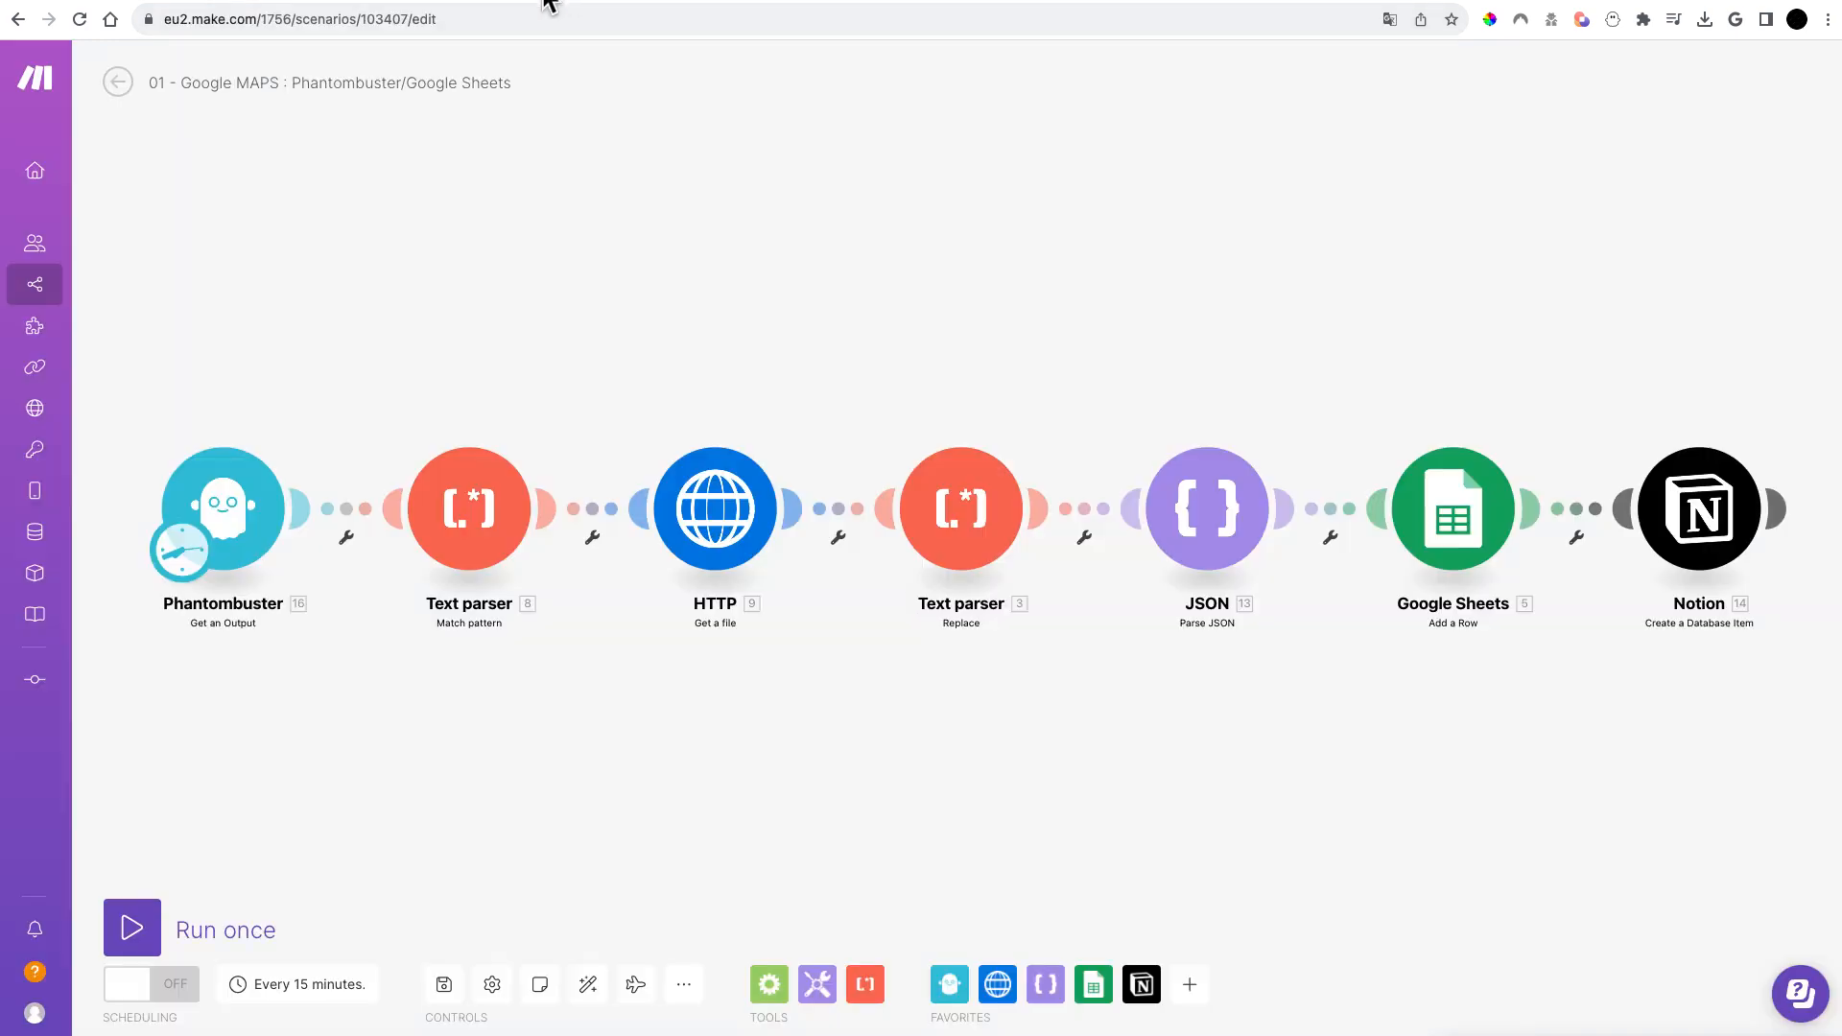
left_click(681, 995)
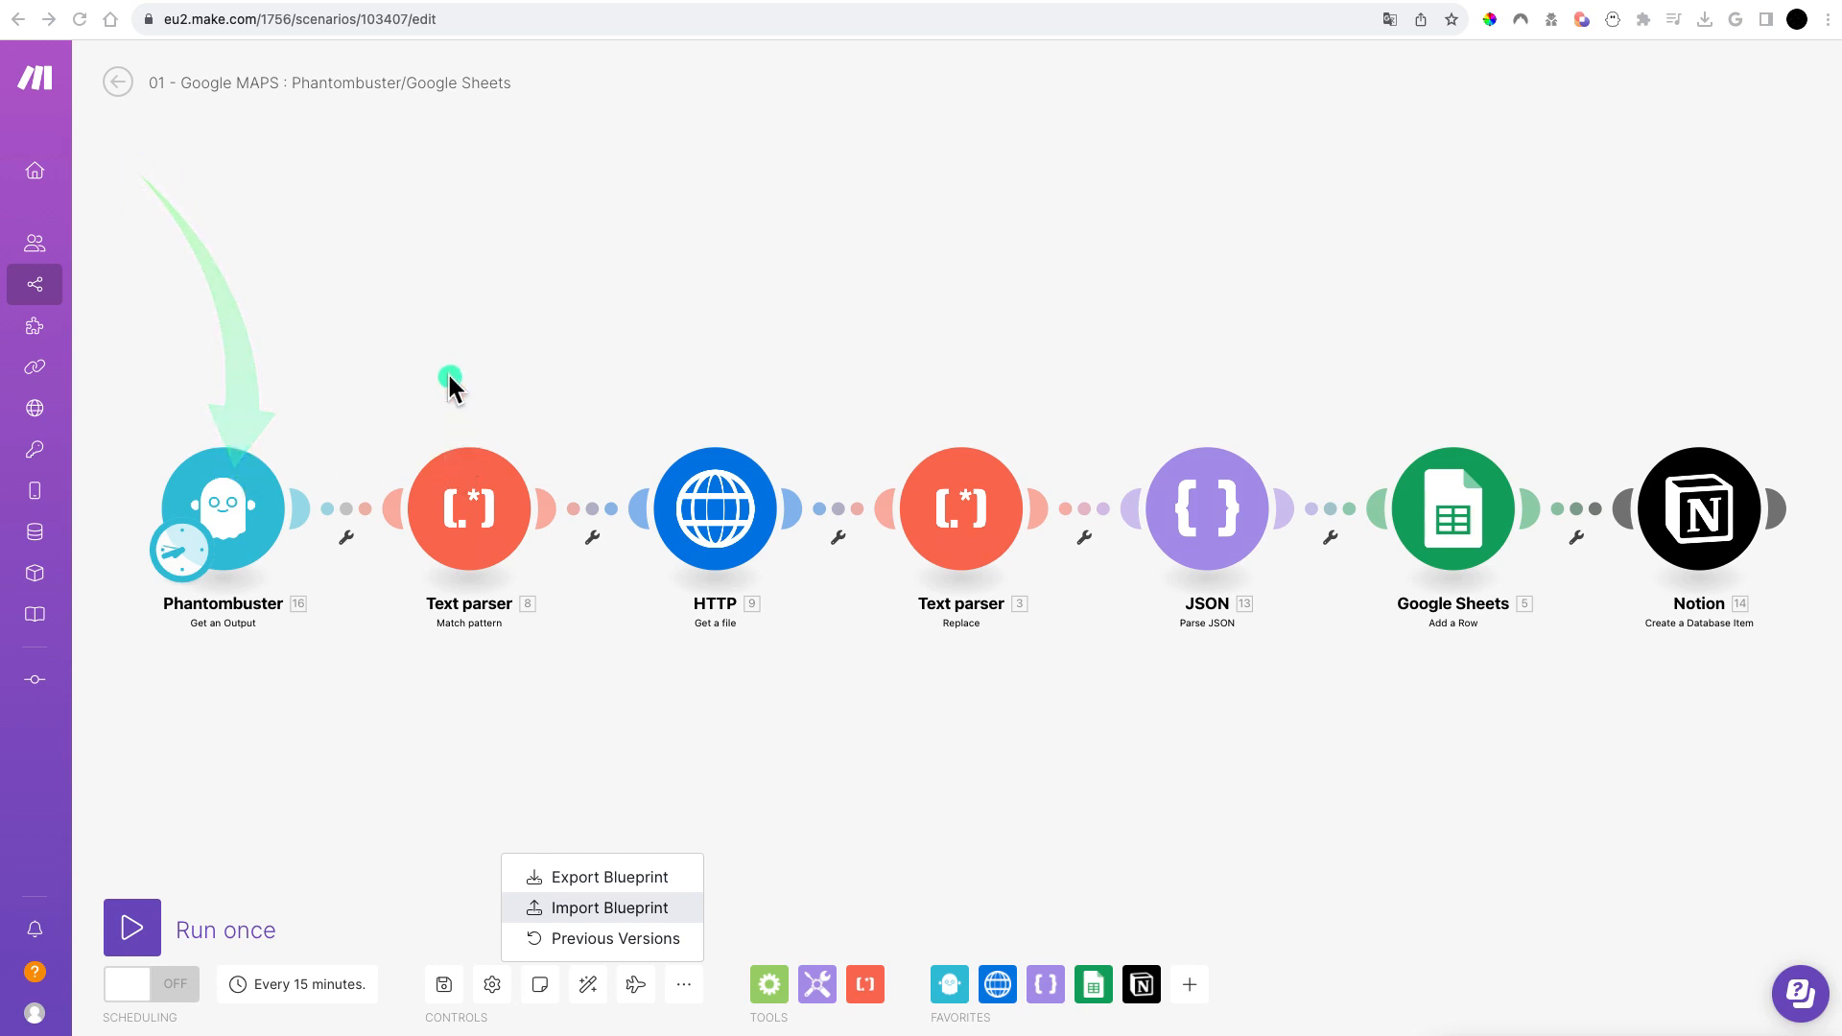
Step: Review the settings of the two Text parser modules and the JSON module in the Google MAPS scenario
left_click(470, 499)
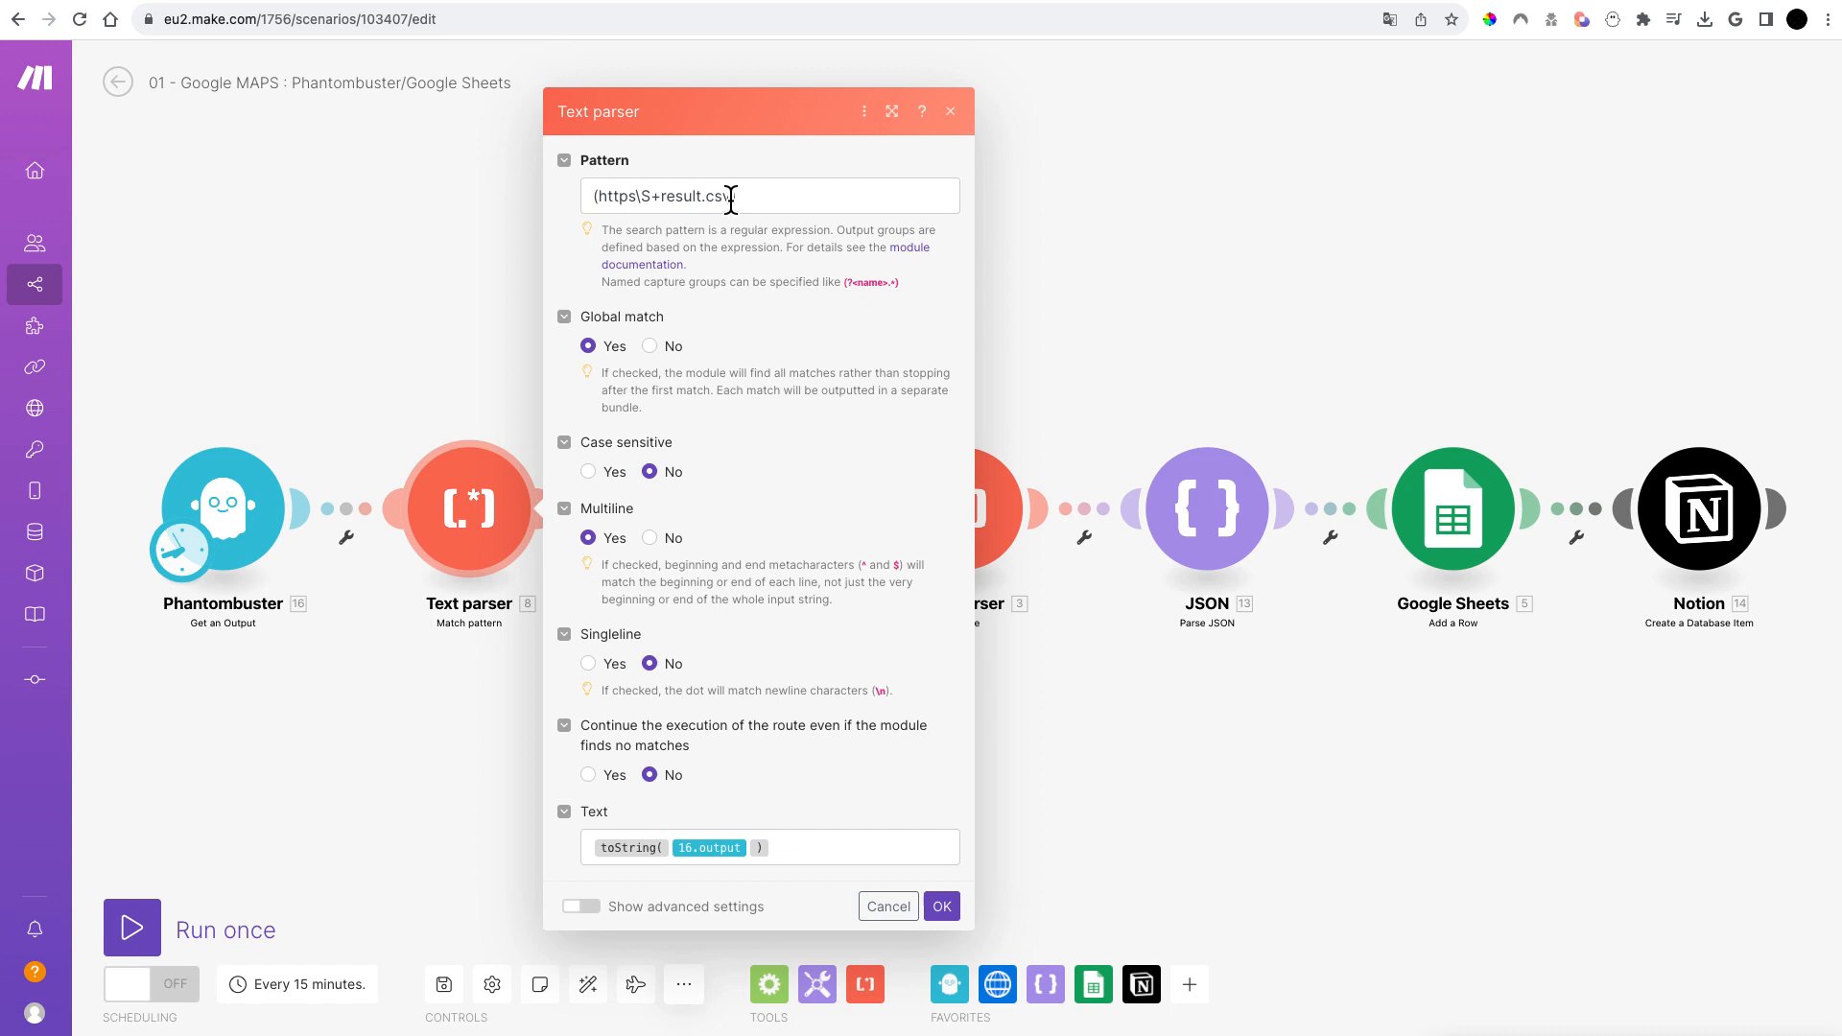
left_click(383, 257)
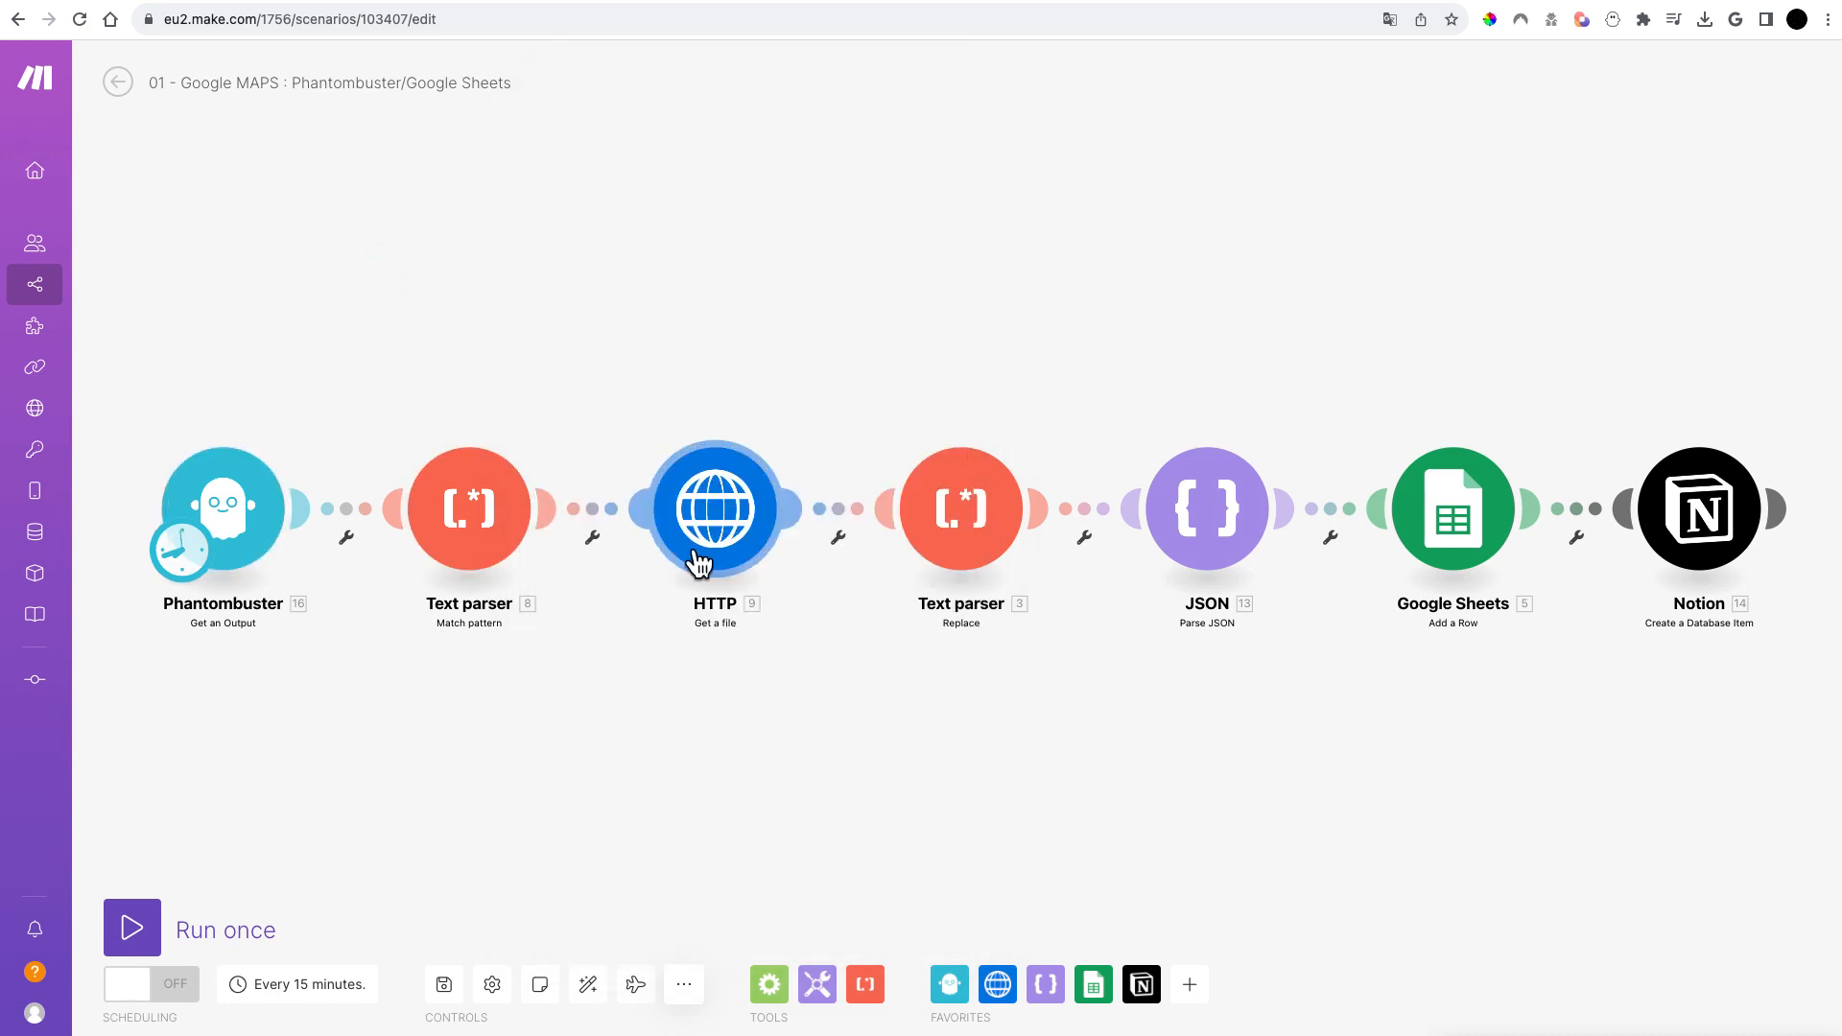
left_click(953, 514)
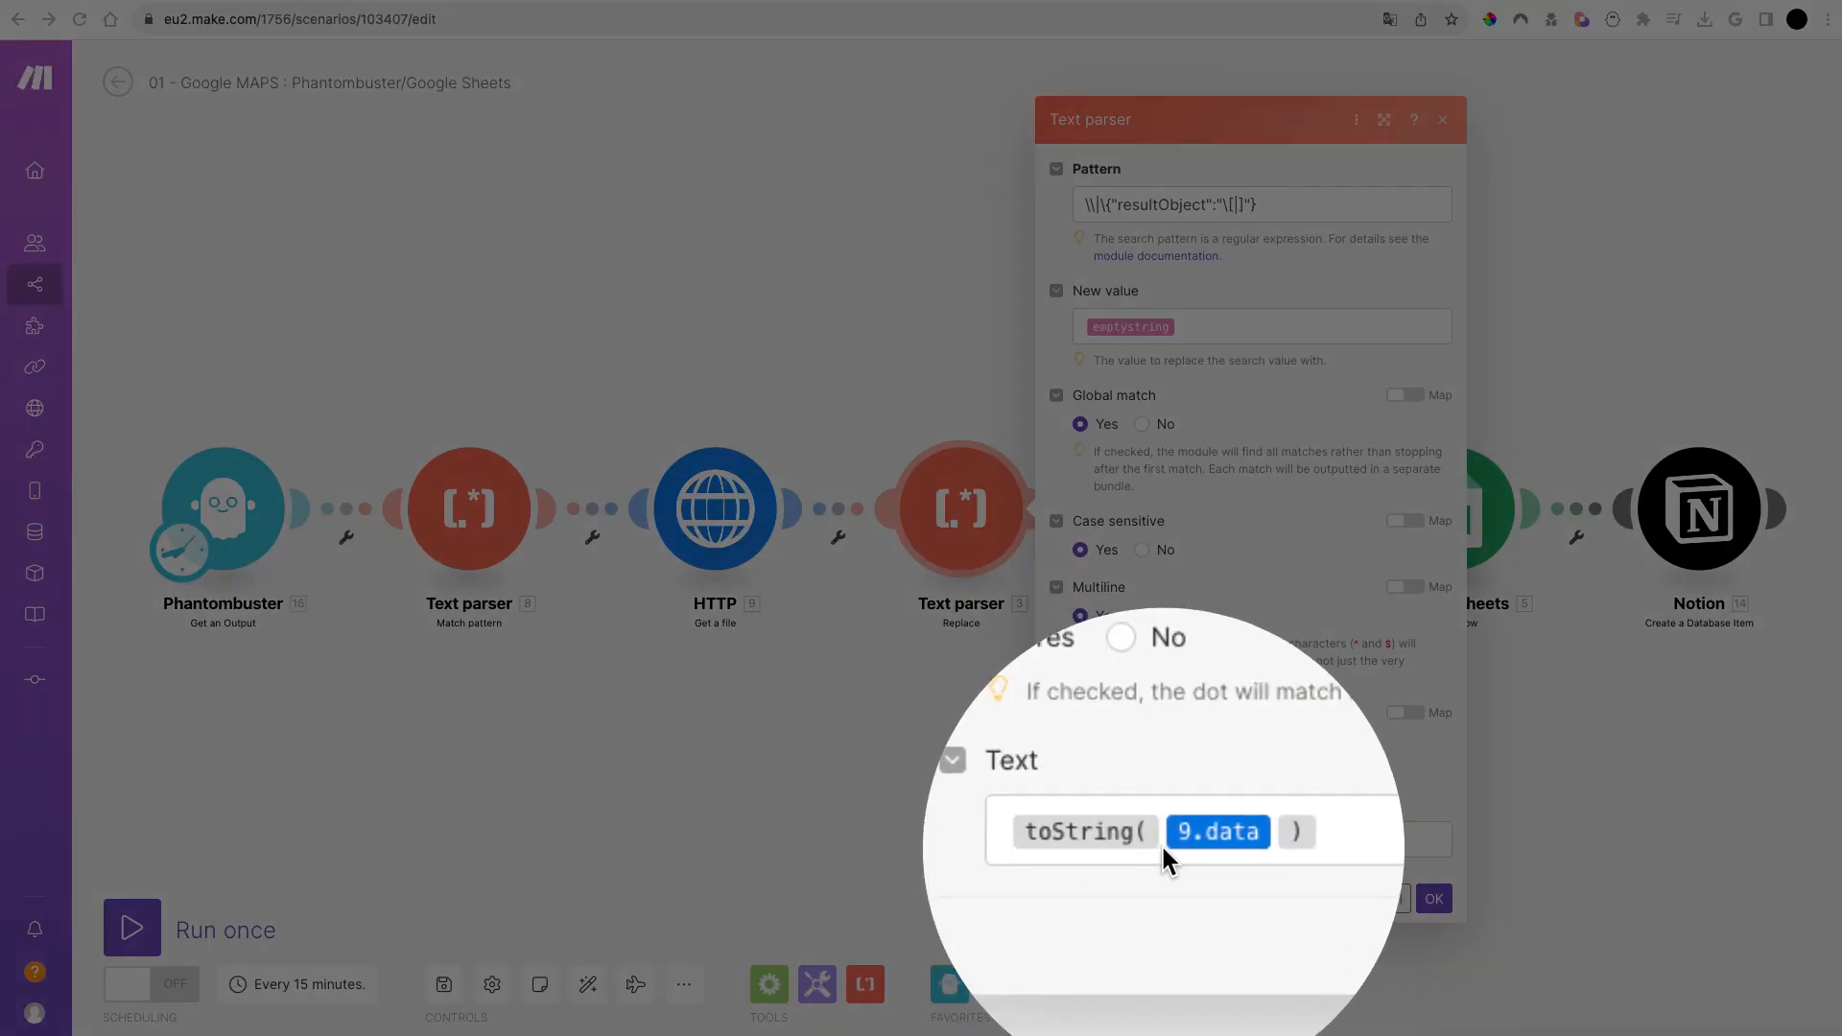
left_click(903, 783)
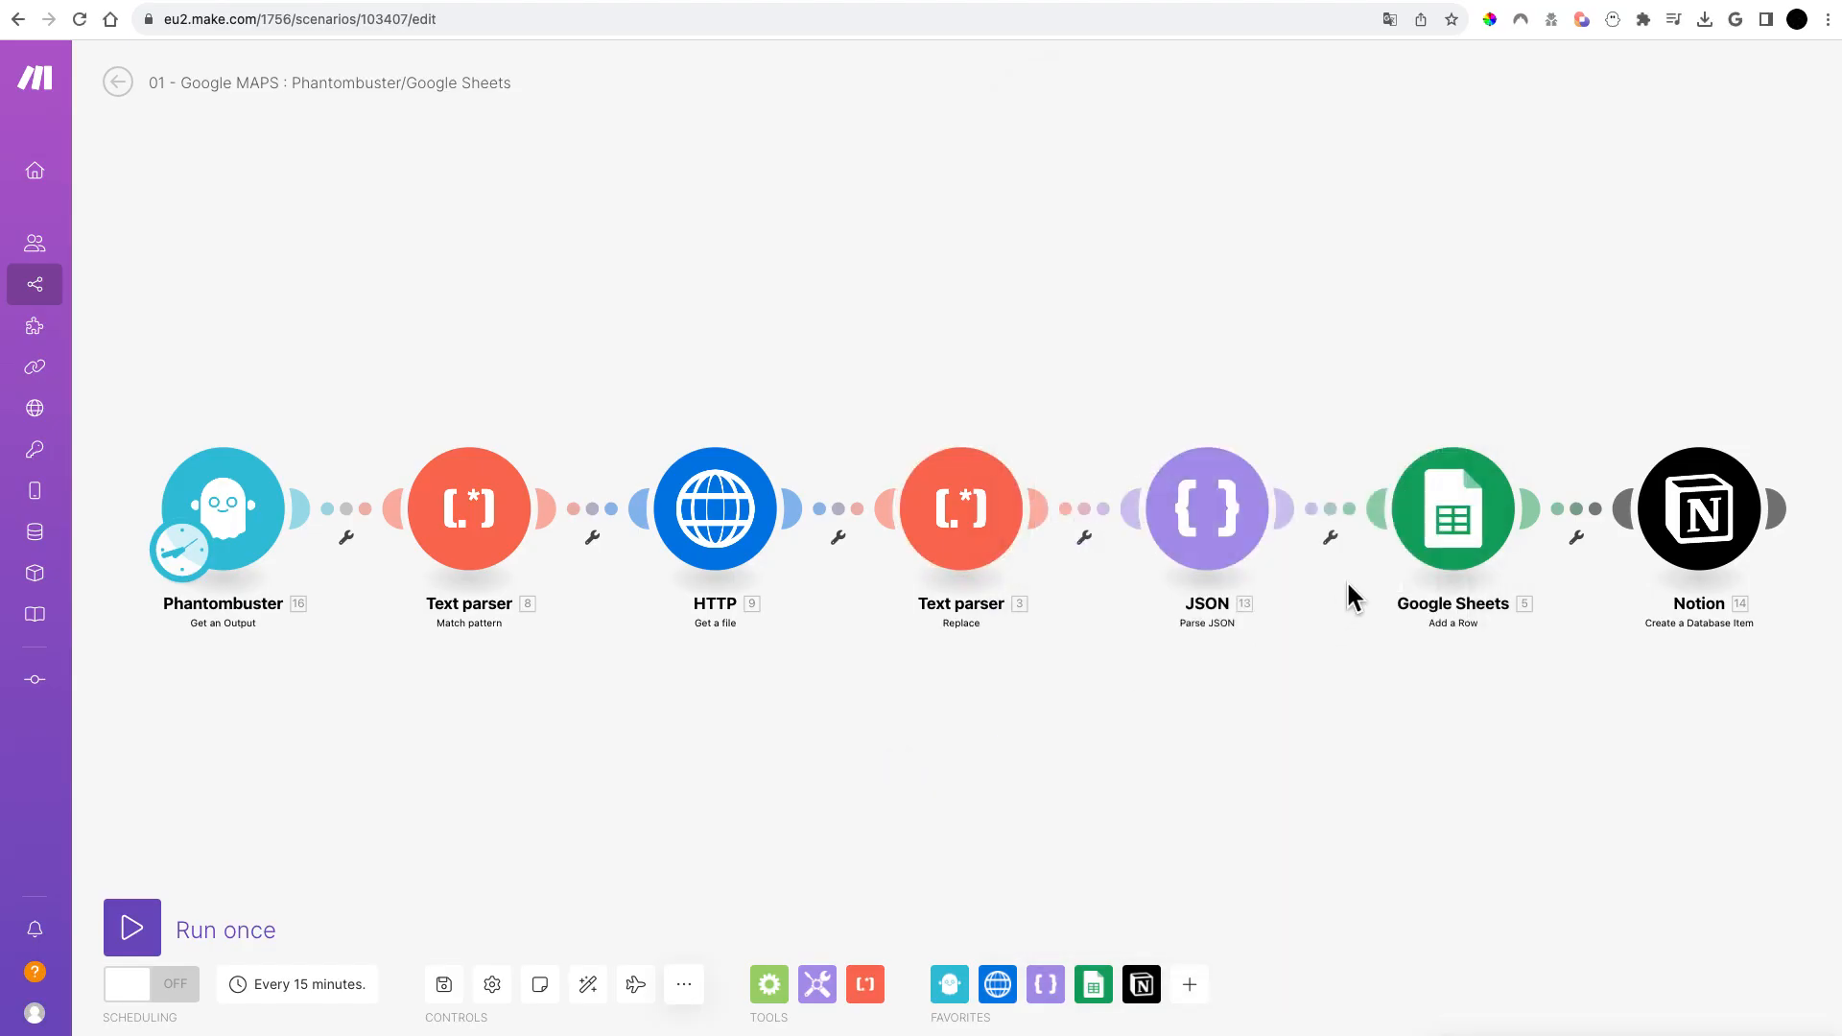
left_click(1234, 504)
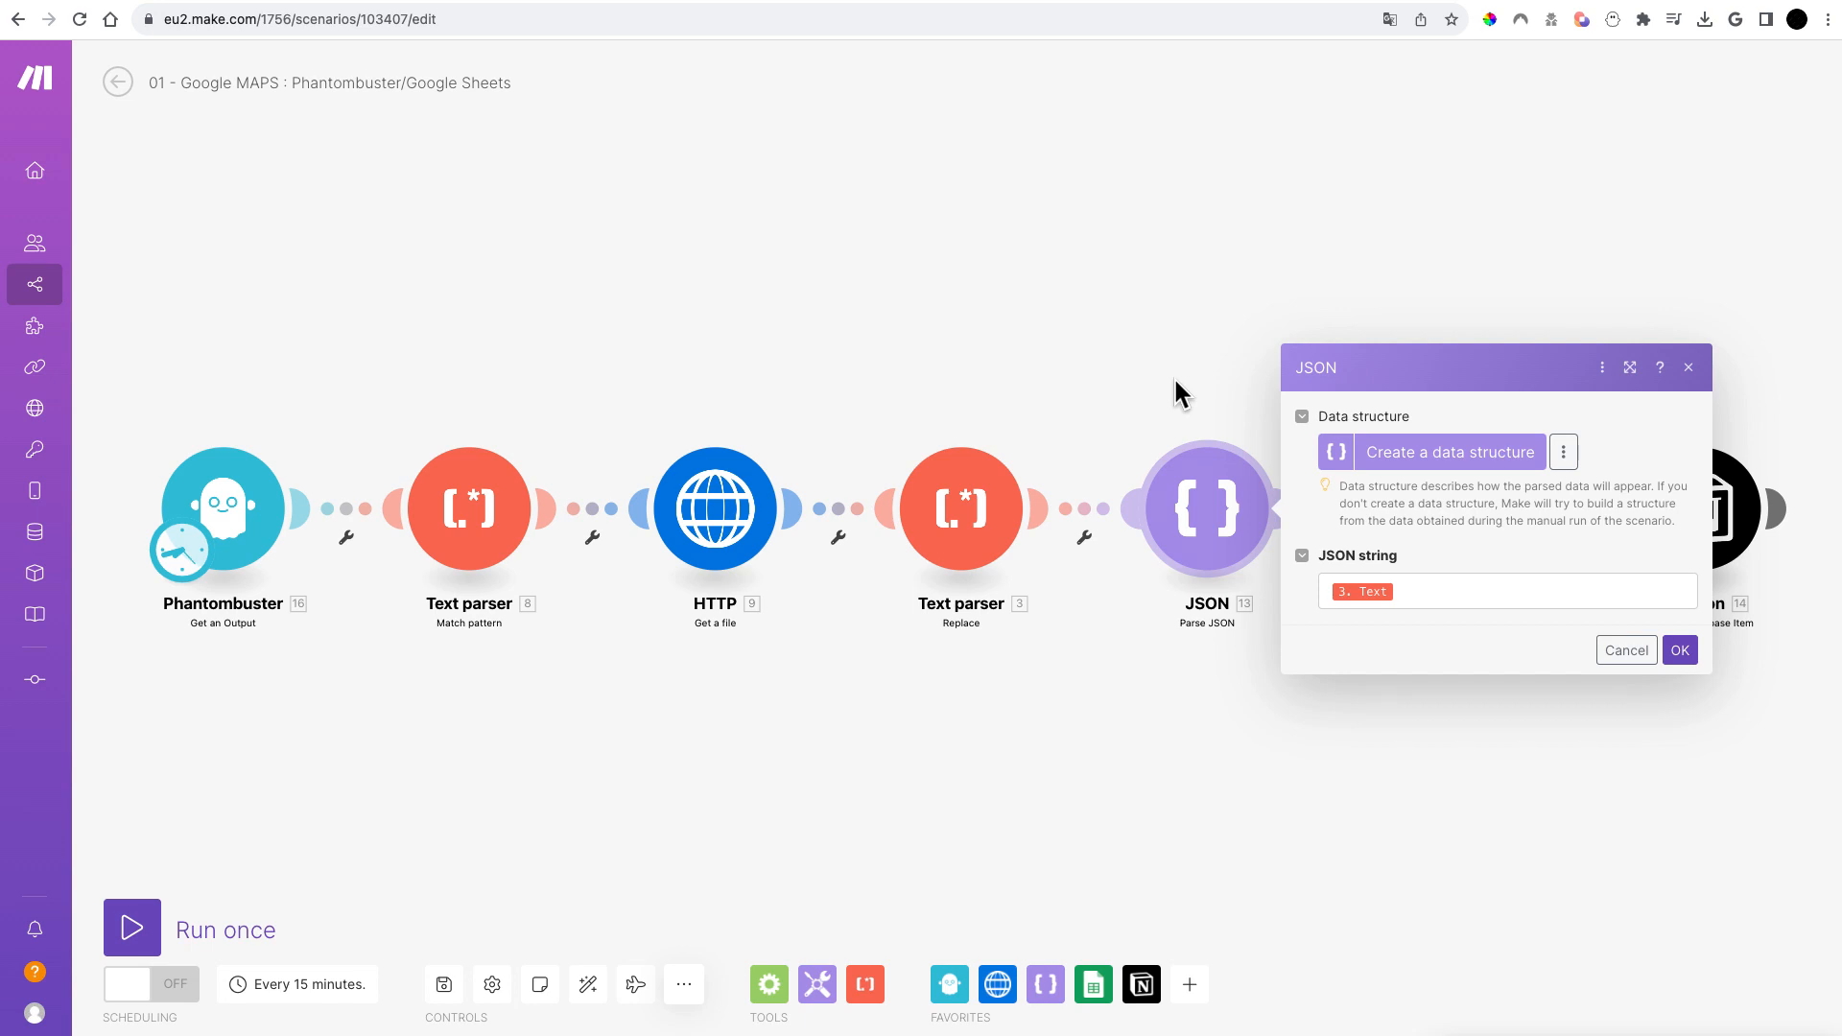
left_click(1173, 376)
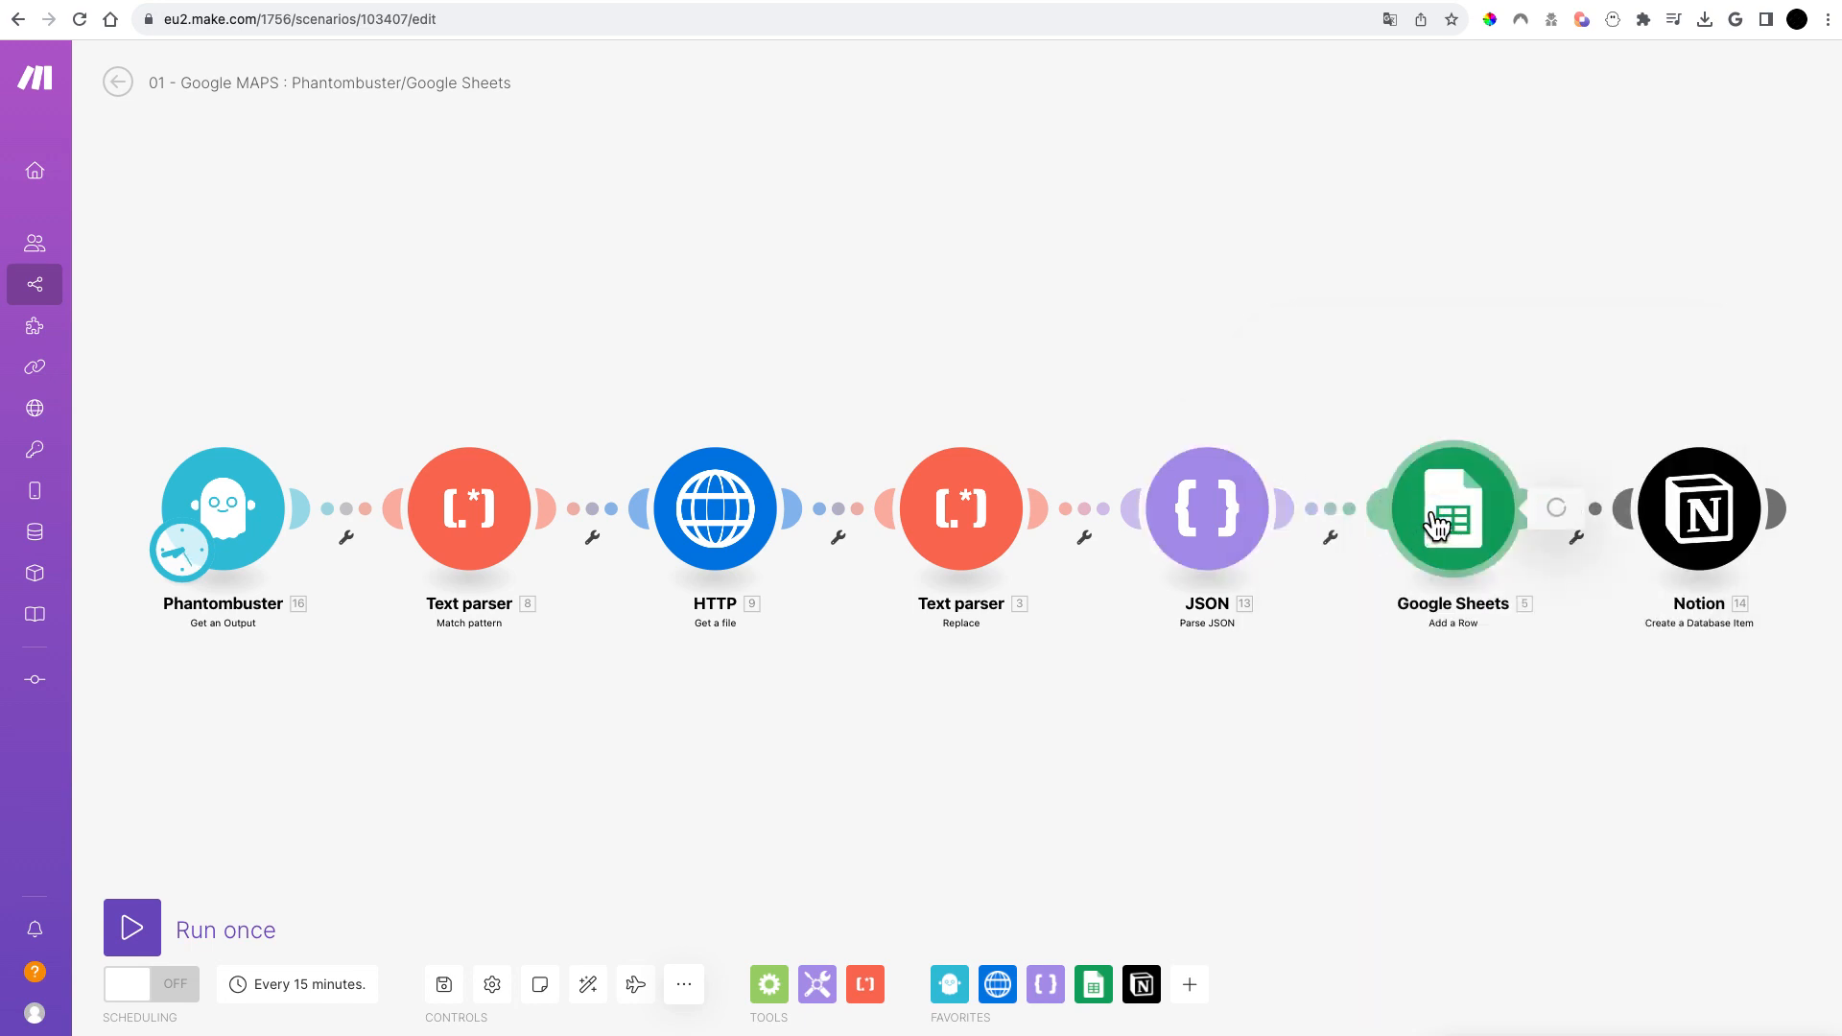
Step: Review the column mapping of the Google Sheets Add a Row module and open the settings of the Notion module
left_click(1437, 525)
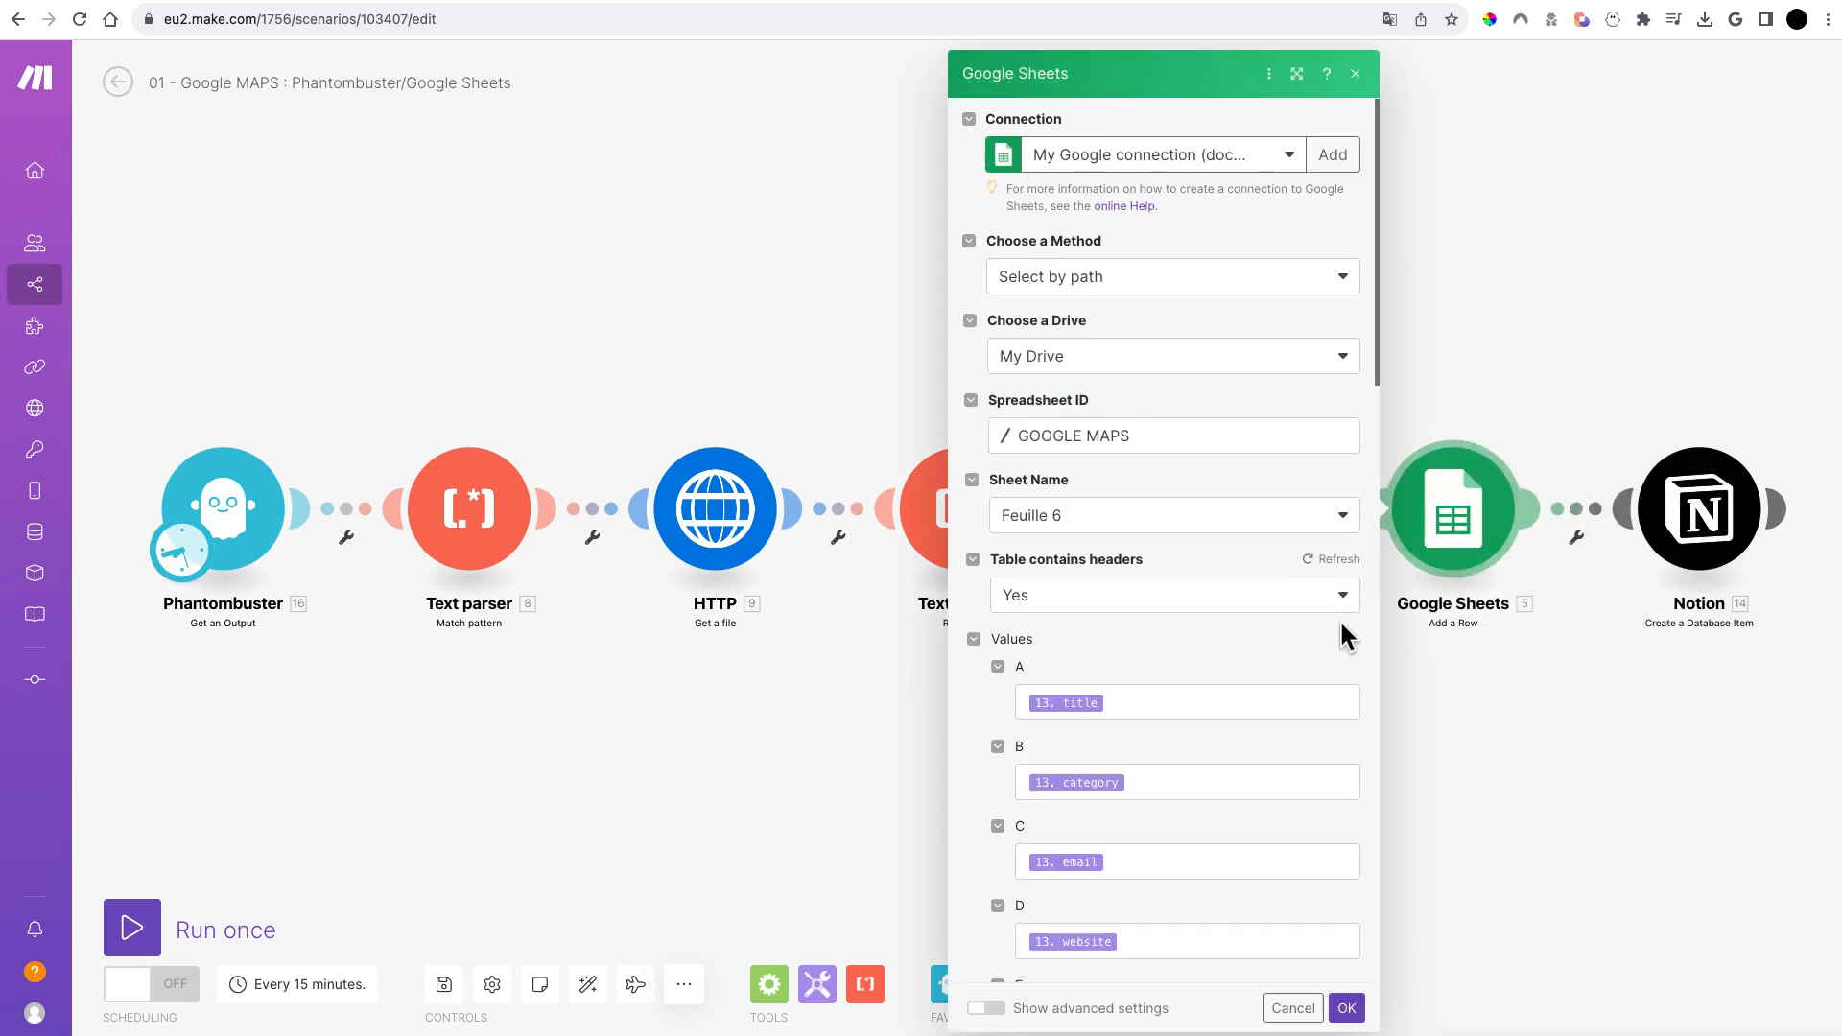
scroll(1341, 624, "down", 2)
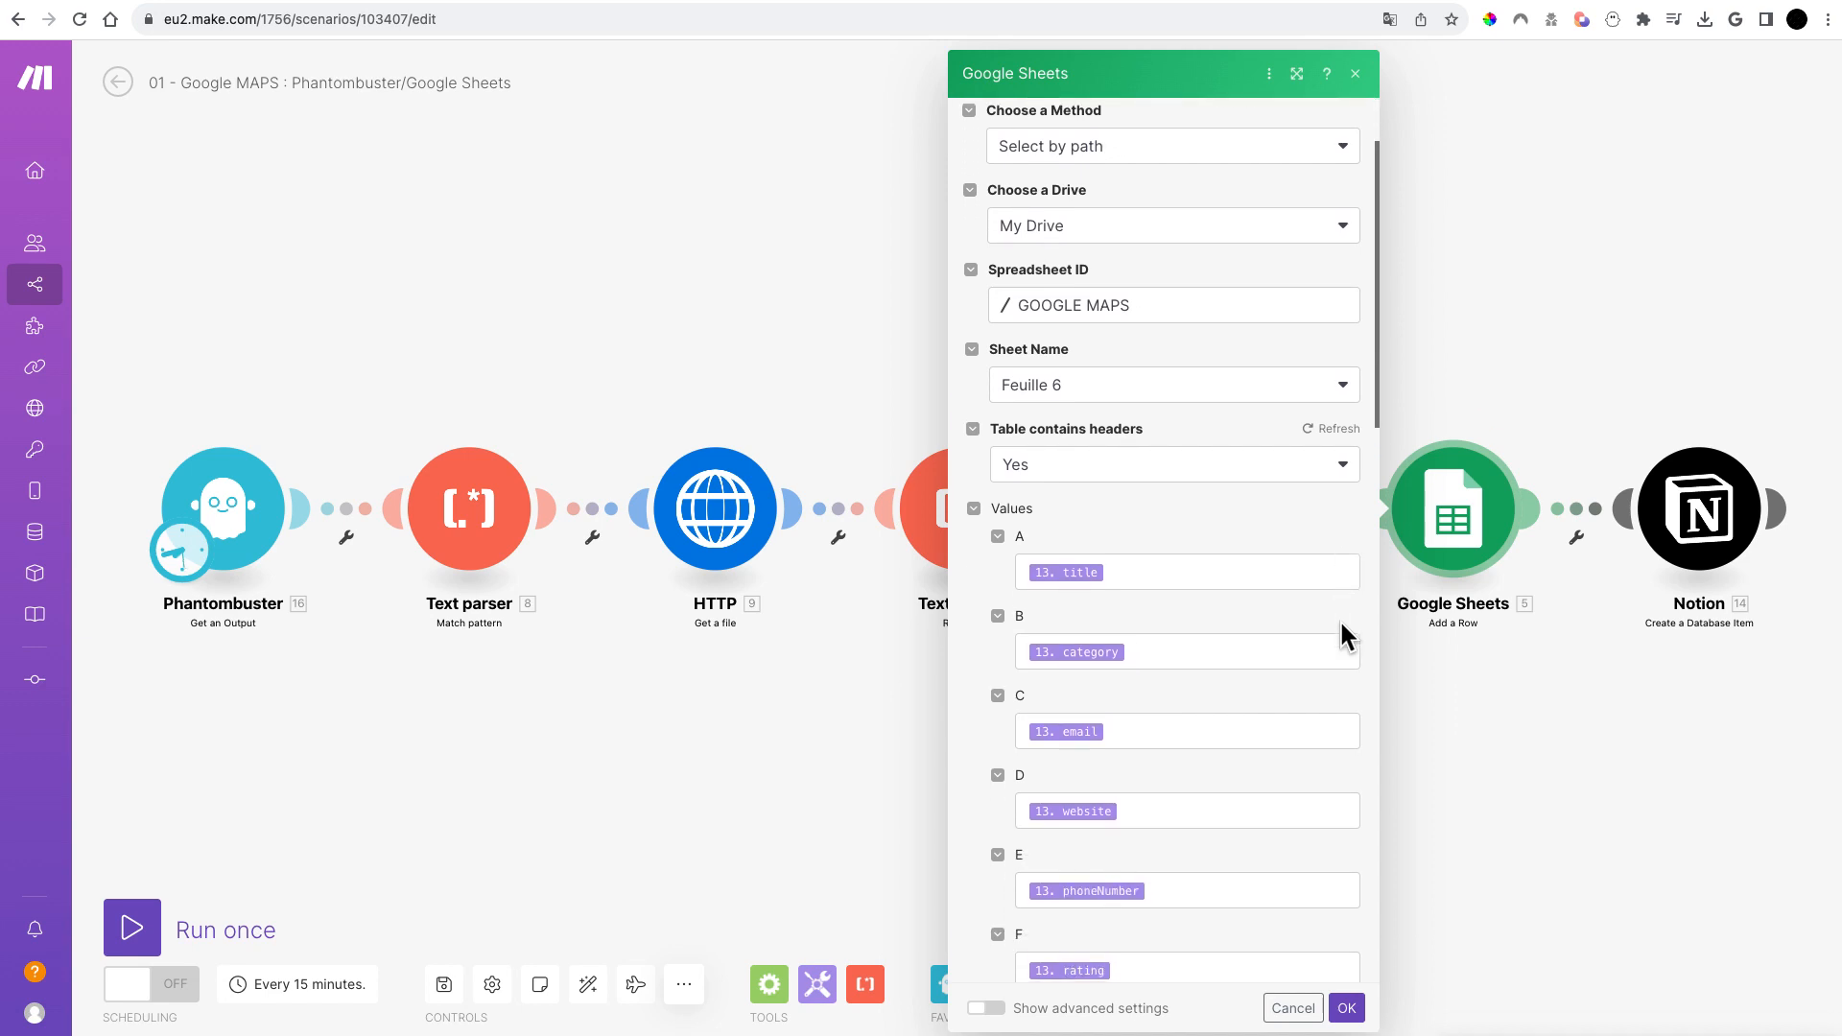
scroll(1340, 619, "down", 3)
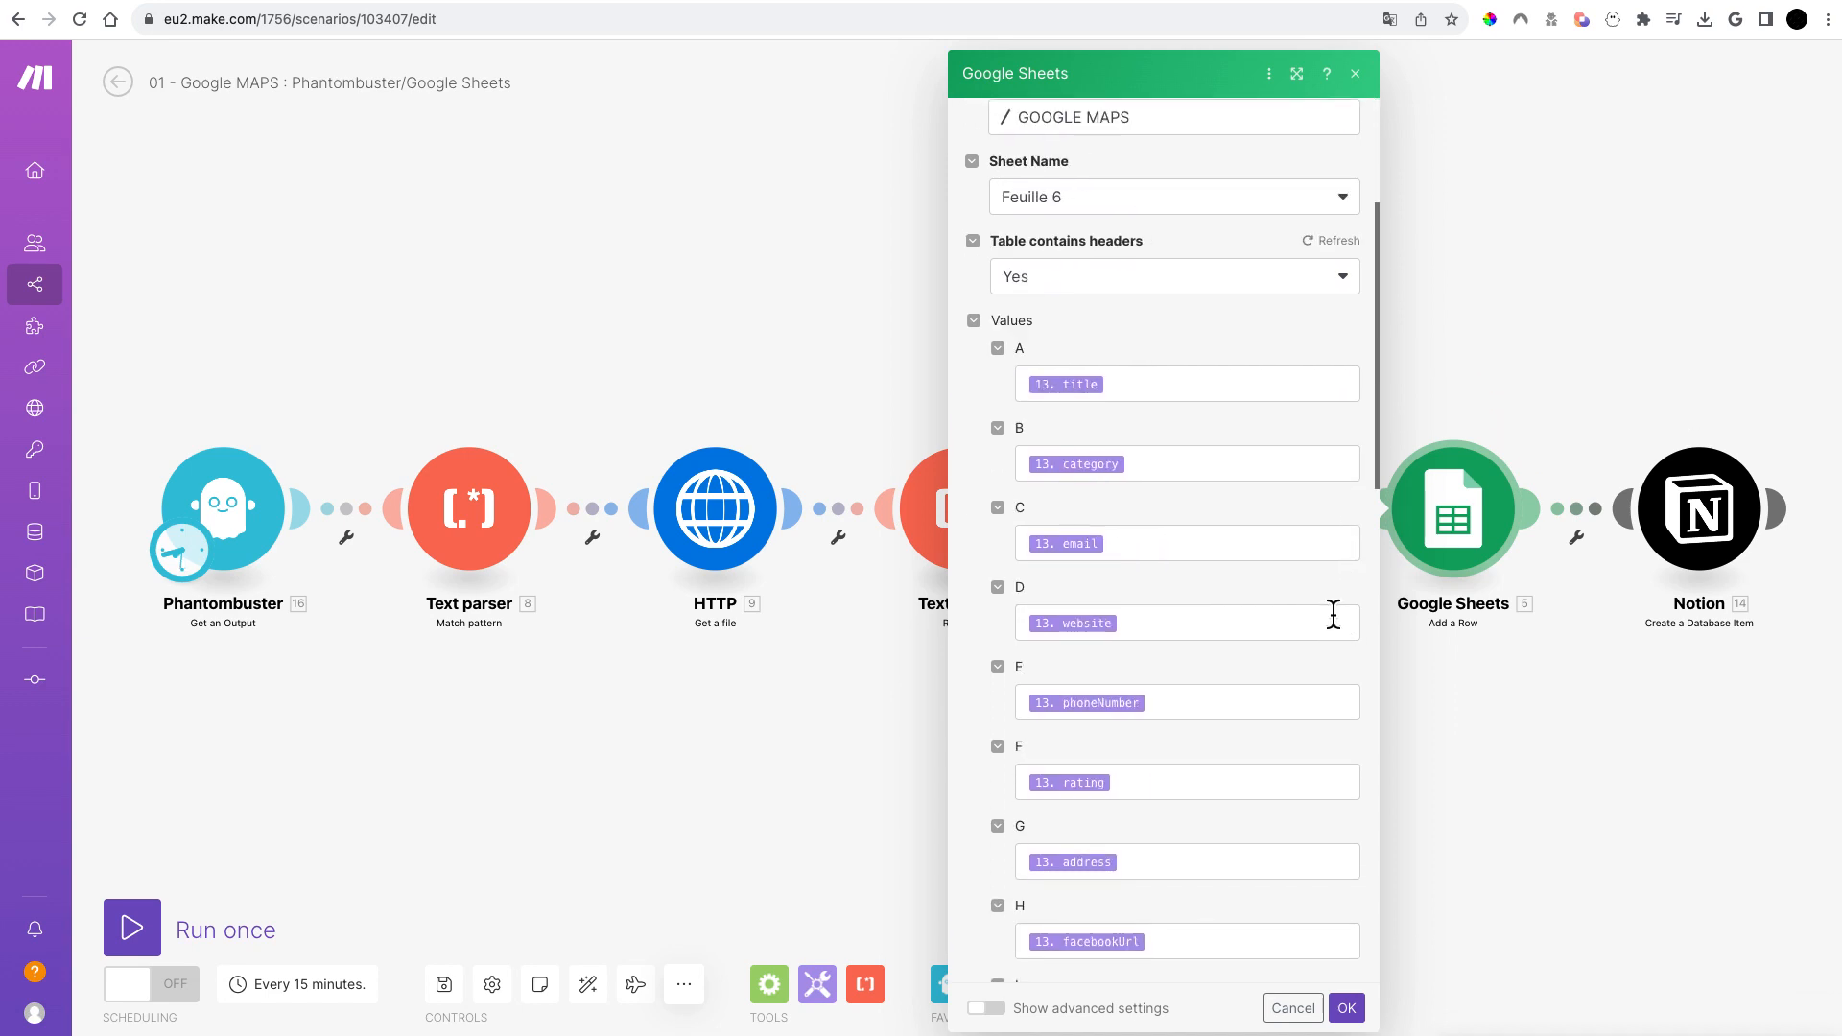
scroll(1333, 615, "down", 3)
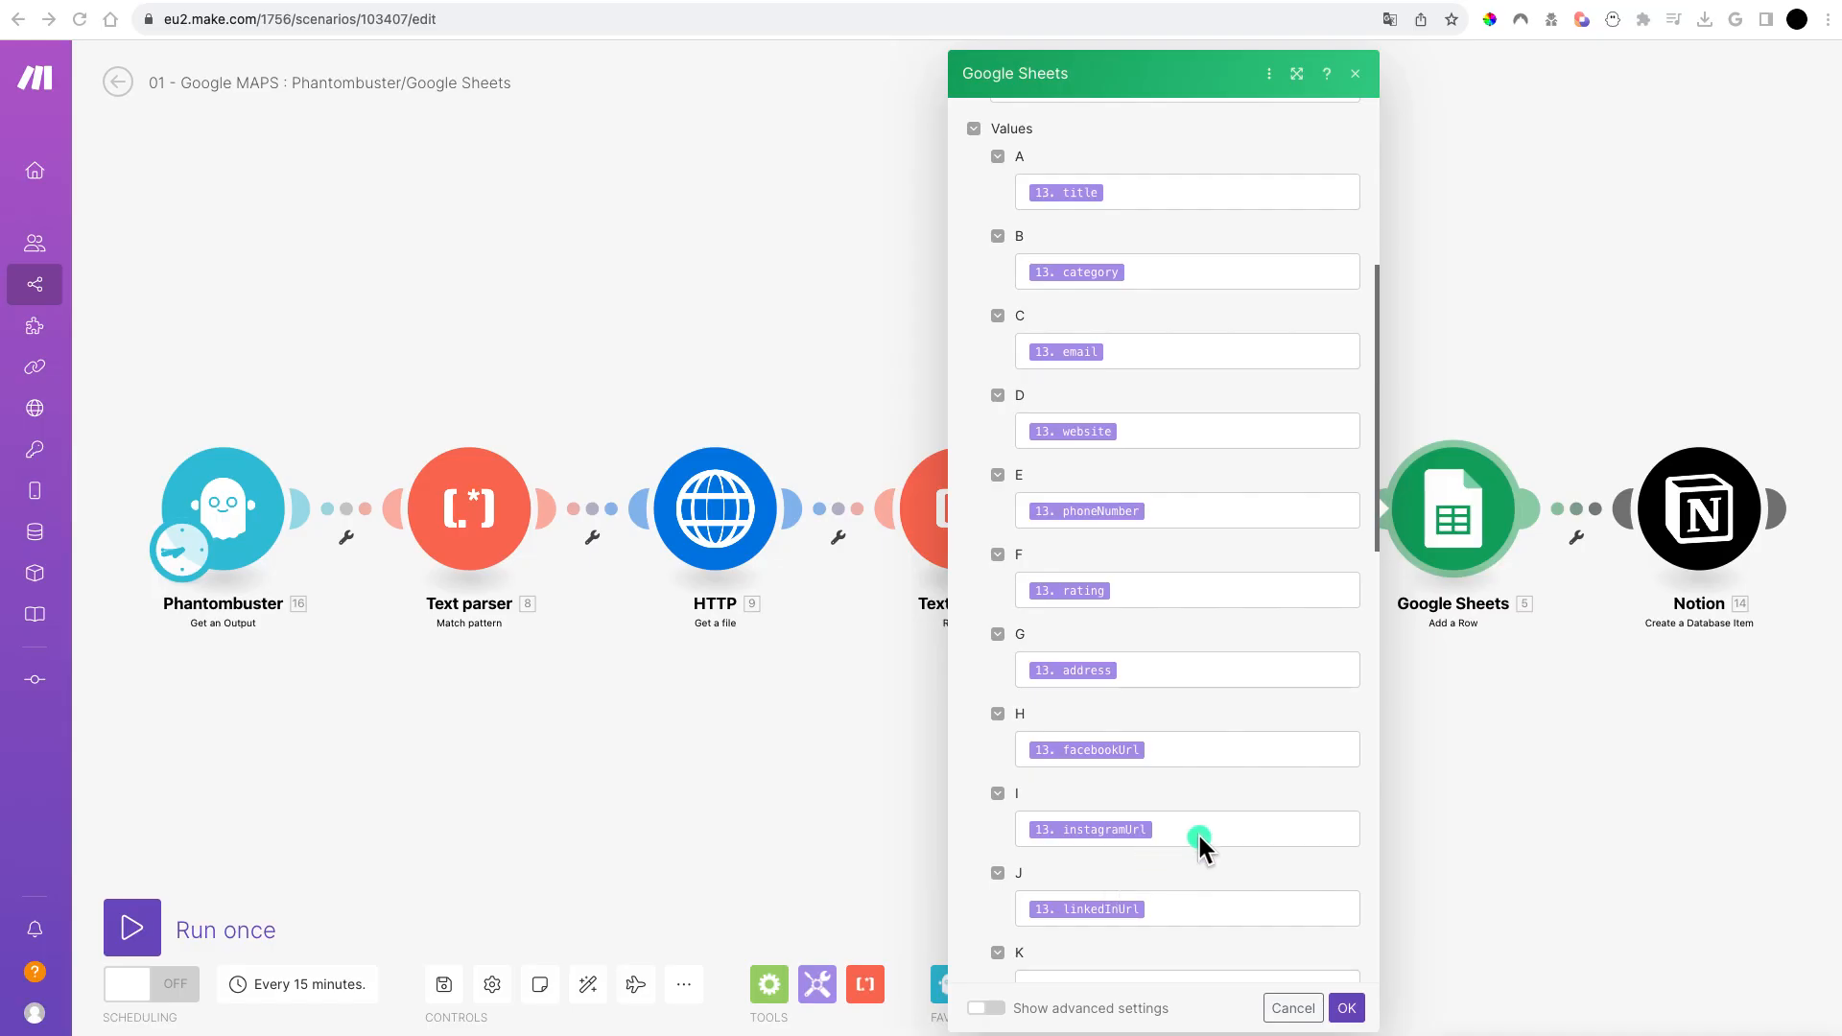
left_click(1718, 513)
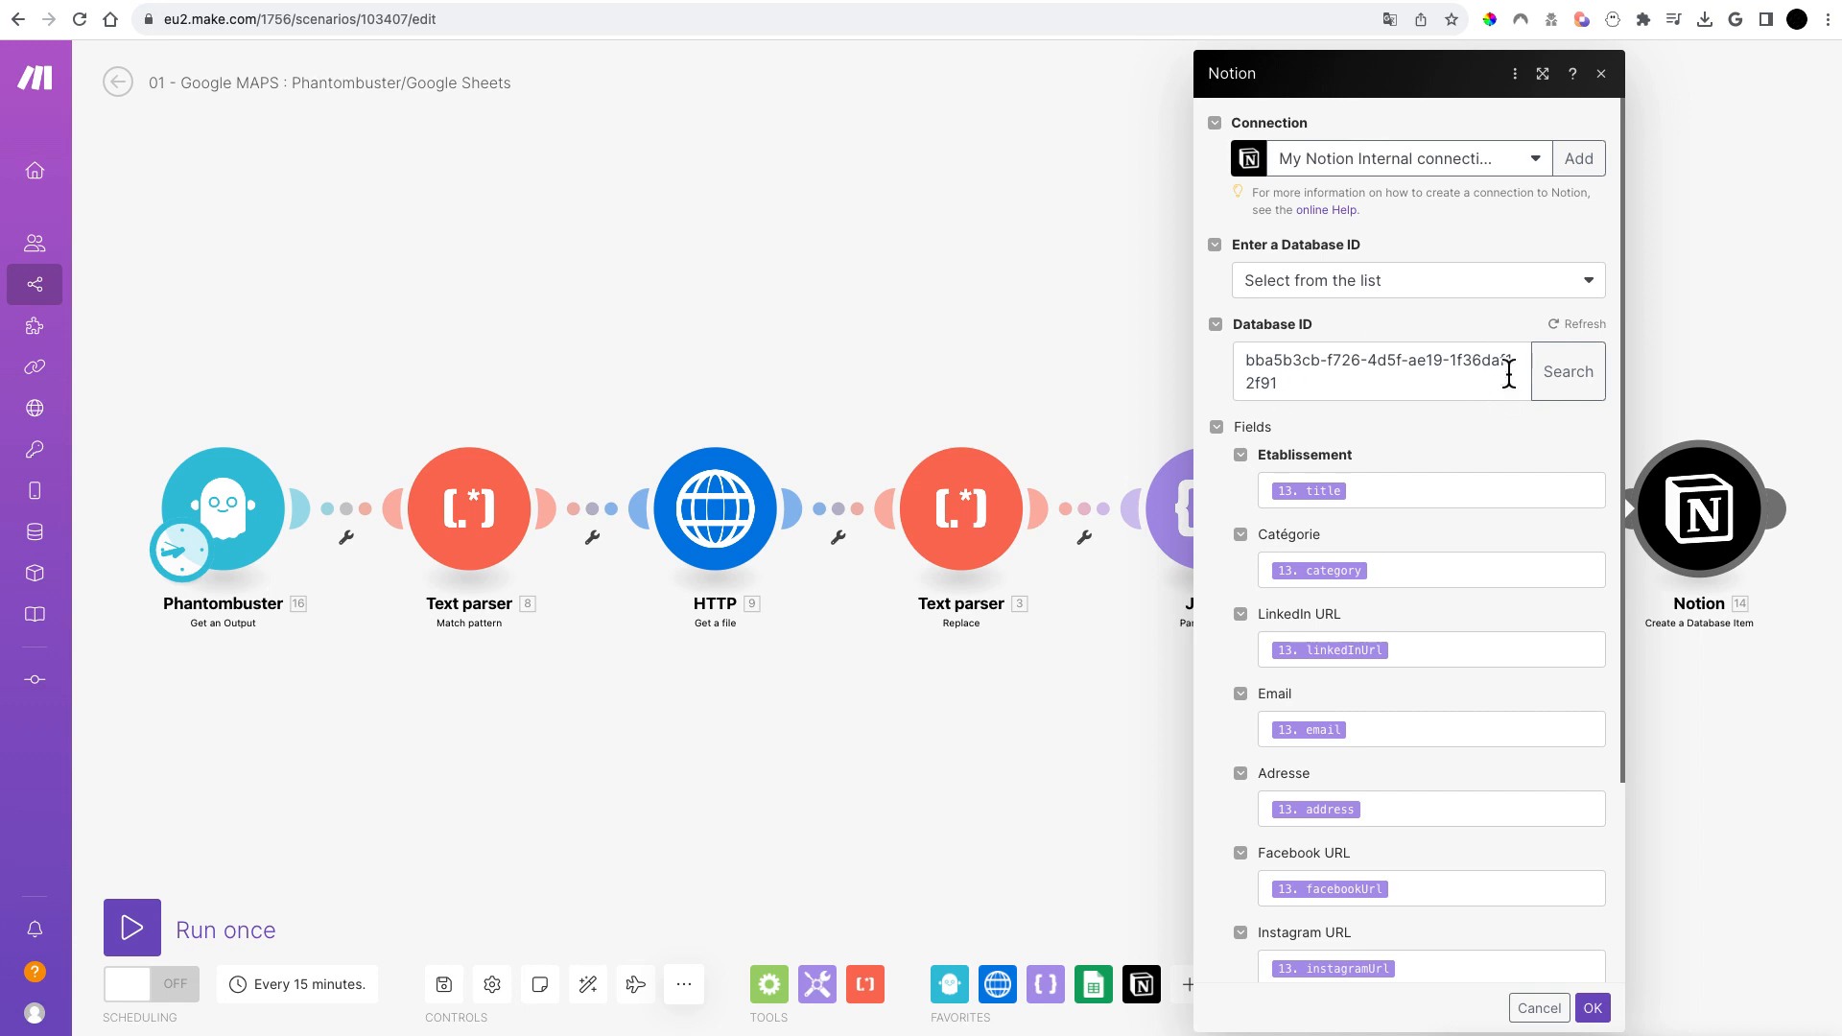
Step: Switch to Notion and view the PHANTOM GOOGLE MAPS database together with its web publishing options
left_click(1674, 292)
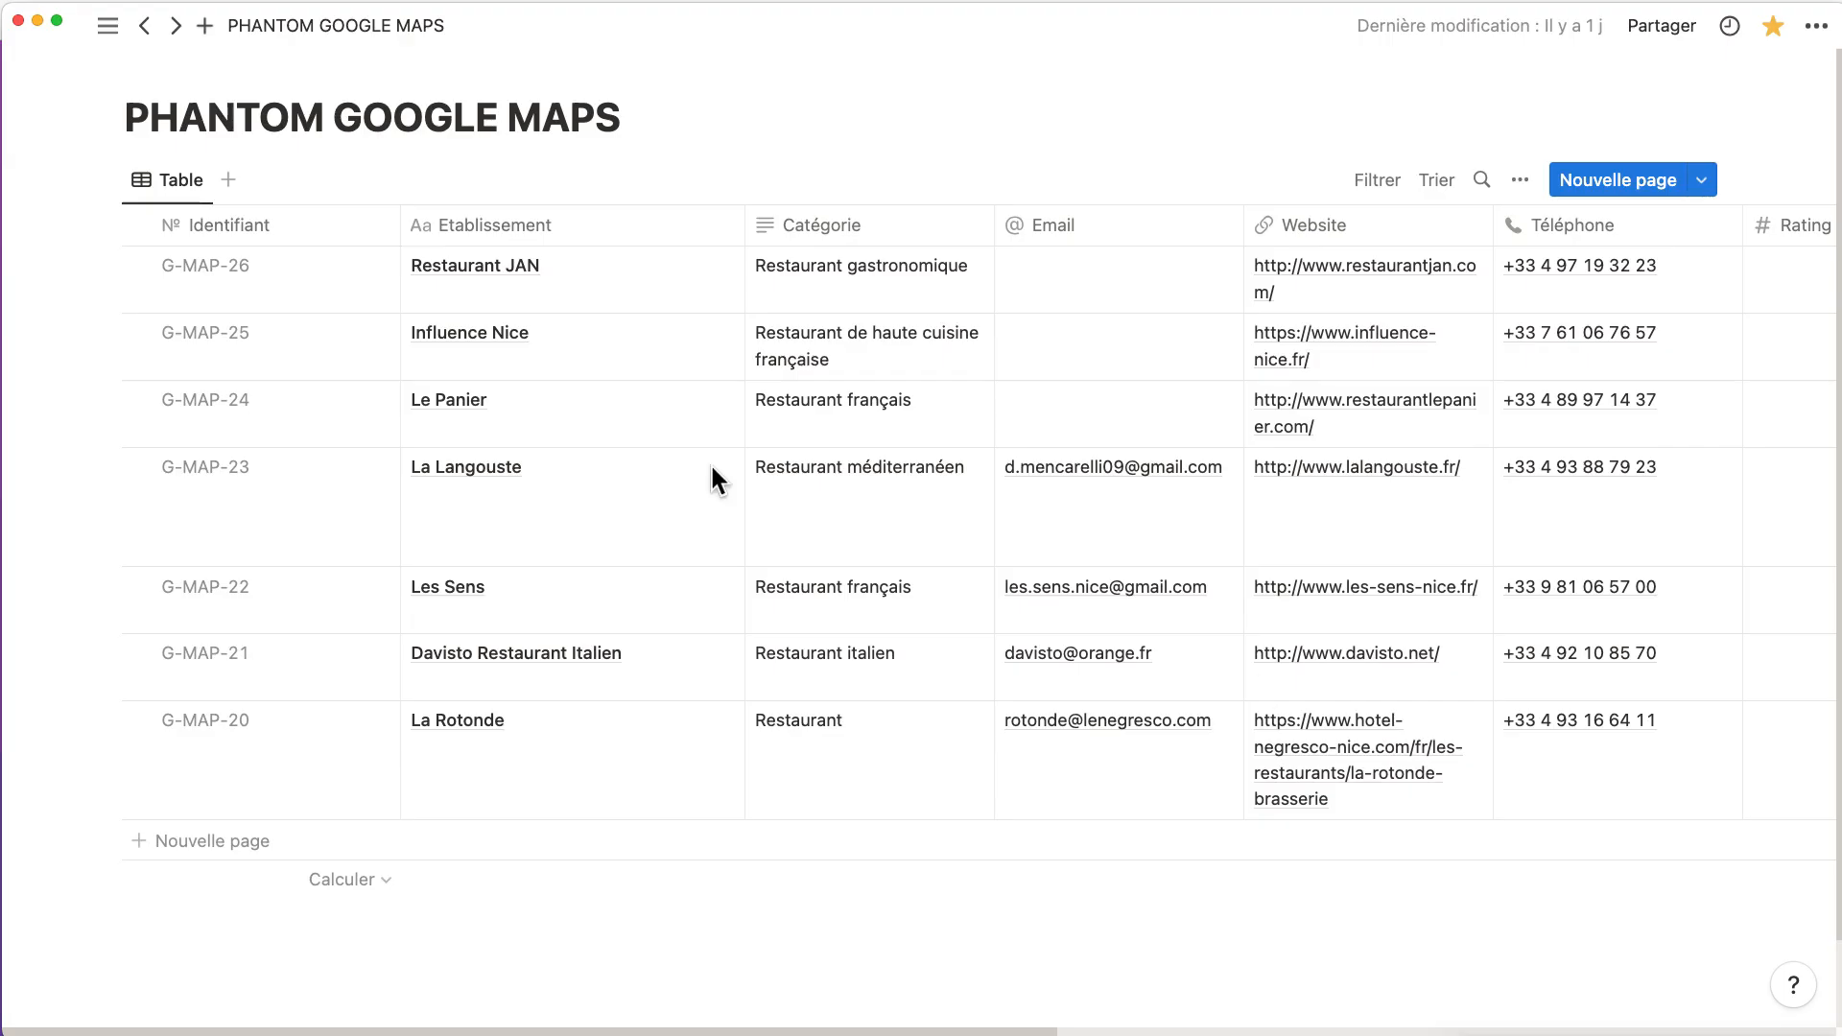
left_click(1659, 34)
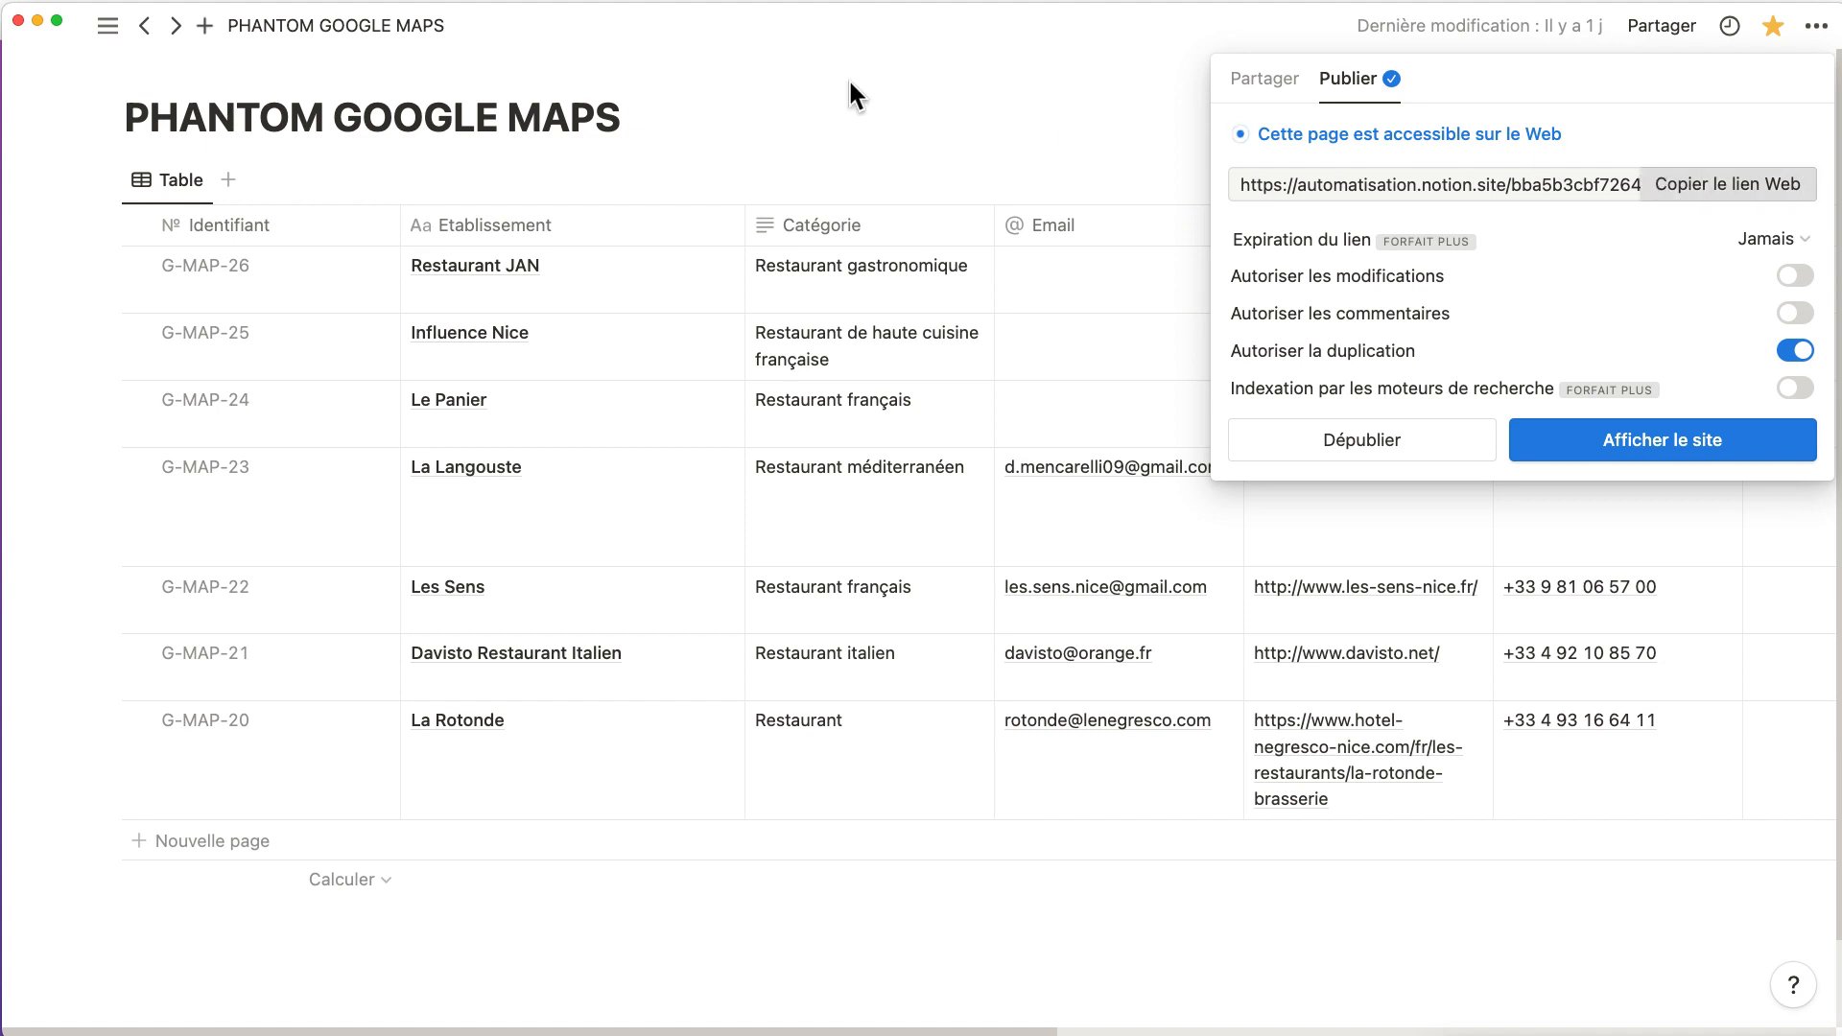
left_click(816, 75)
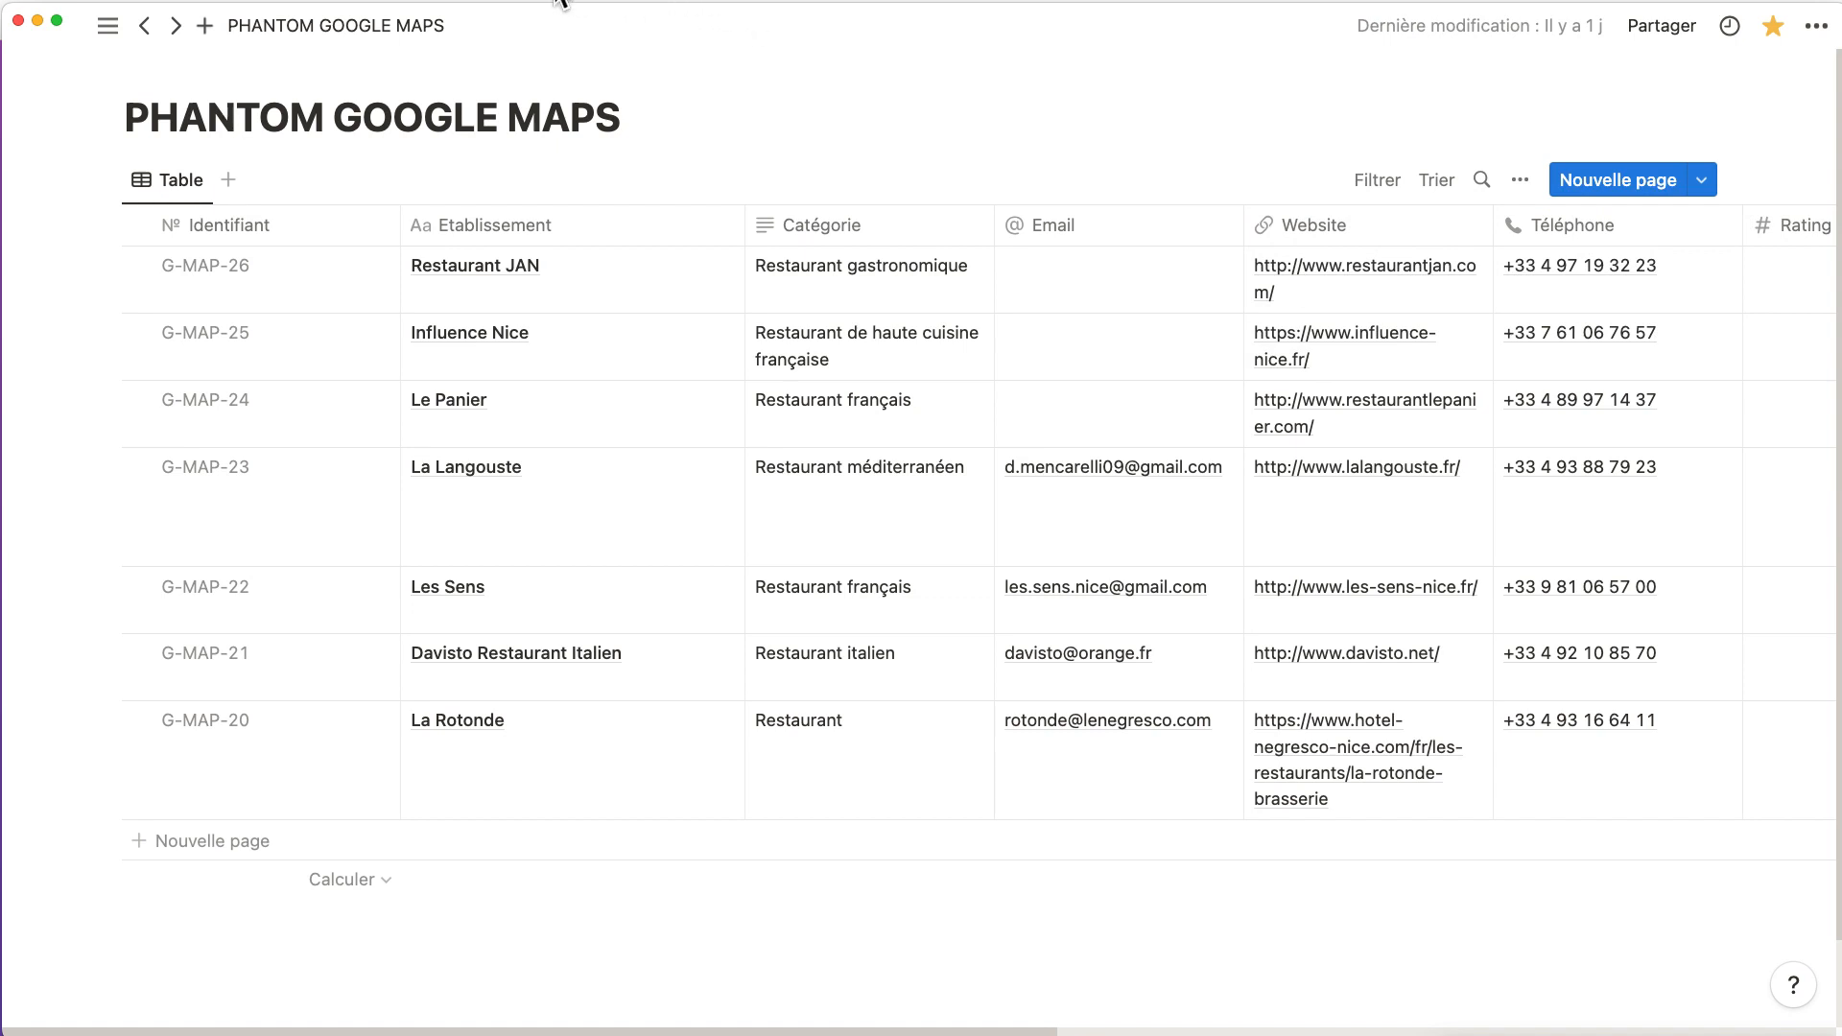
Step: View the GOOGLE MAPS spreadsheet in Google Sheets, then switch to the "02 - Prospection : Abyssale/ChatGPT/Gmail" scenario in Make
left_click(412, 2)
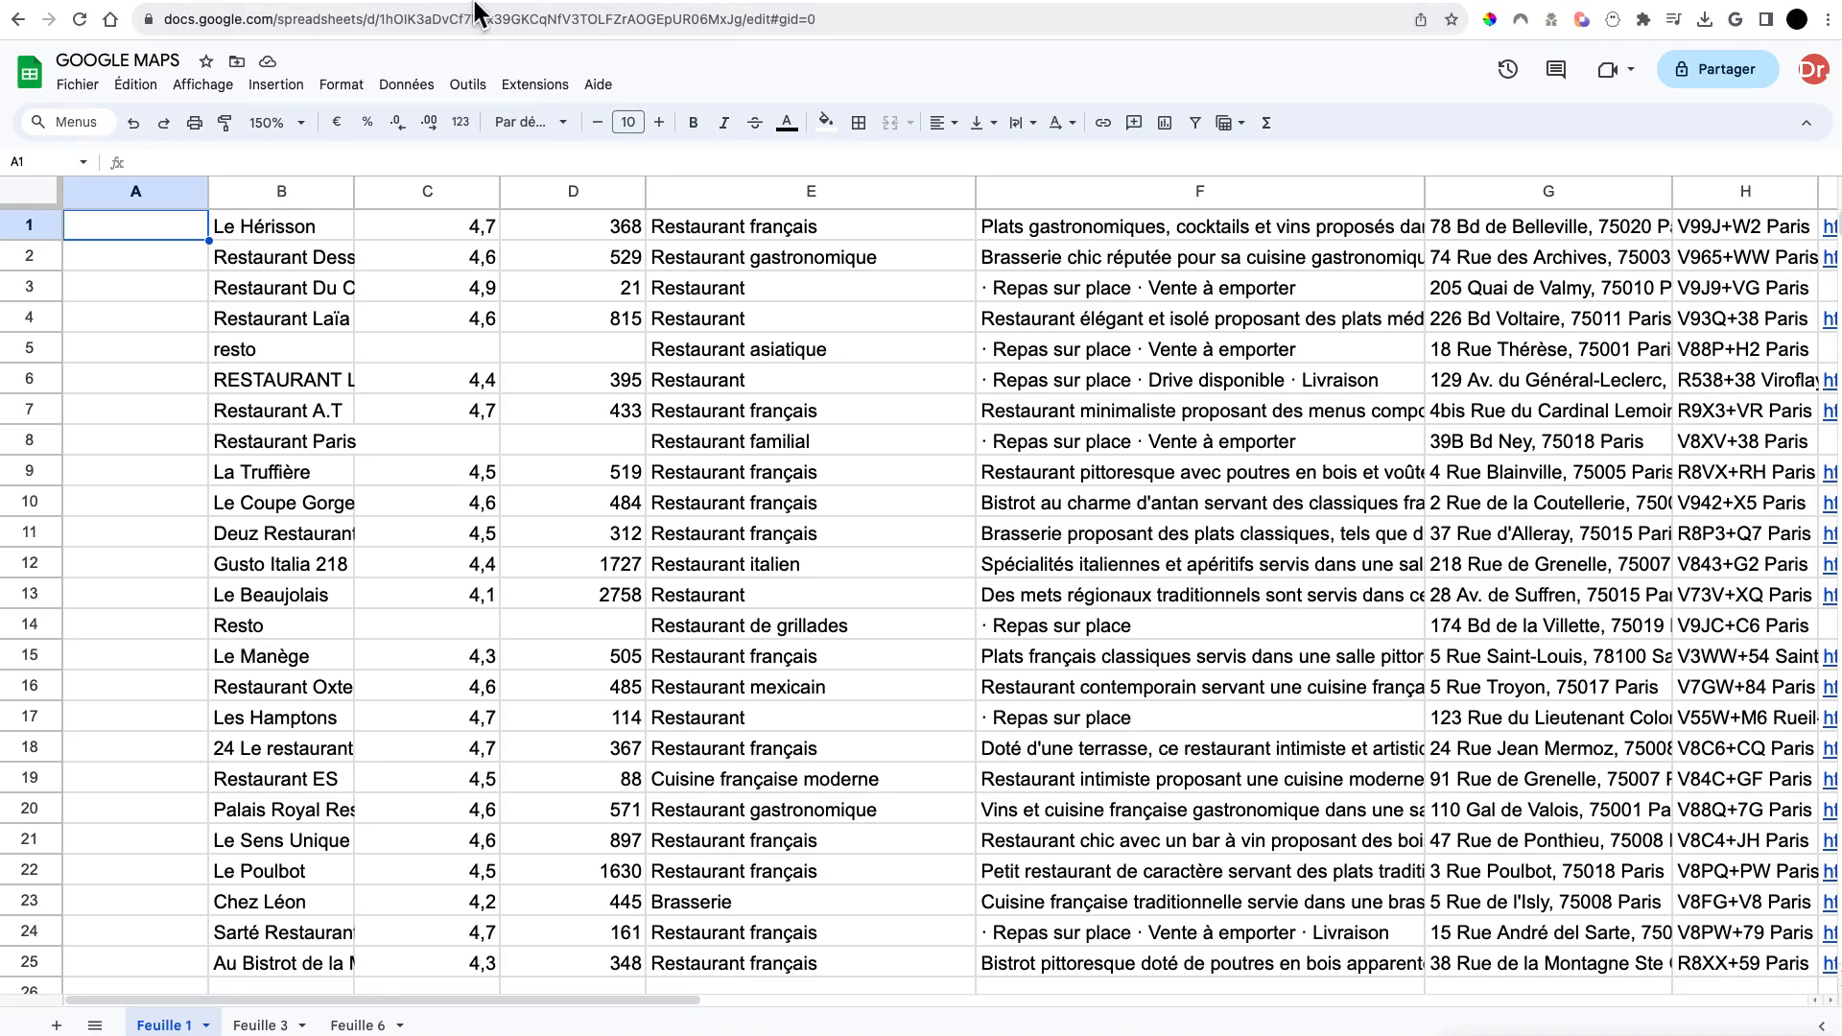
left_click(648, 5)
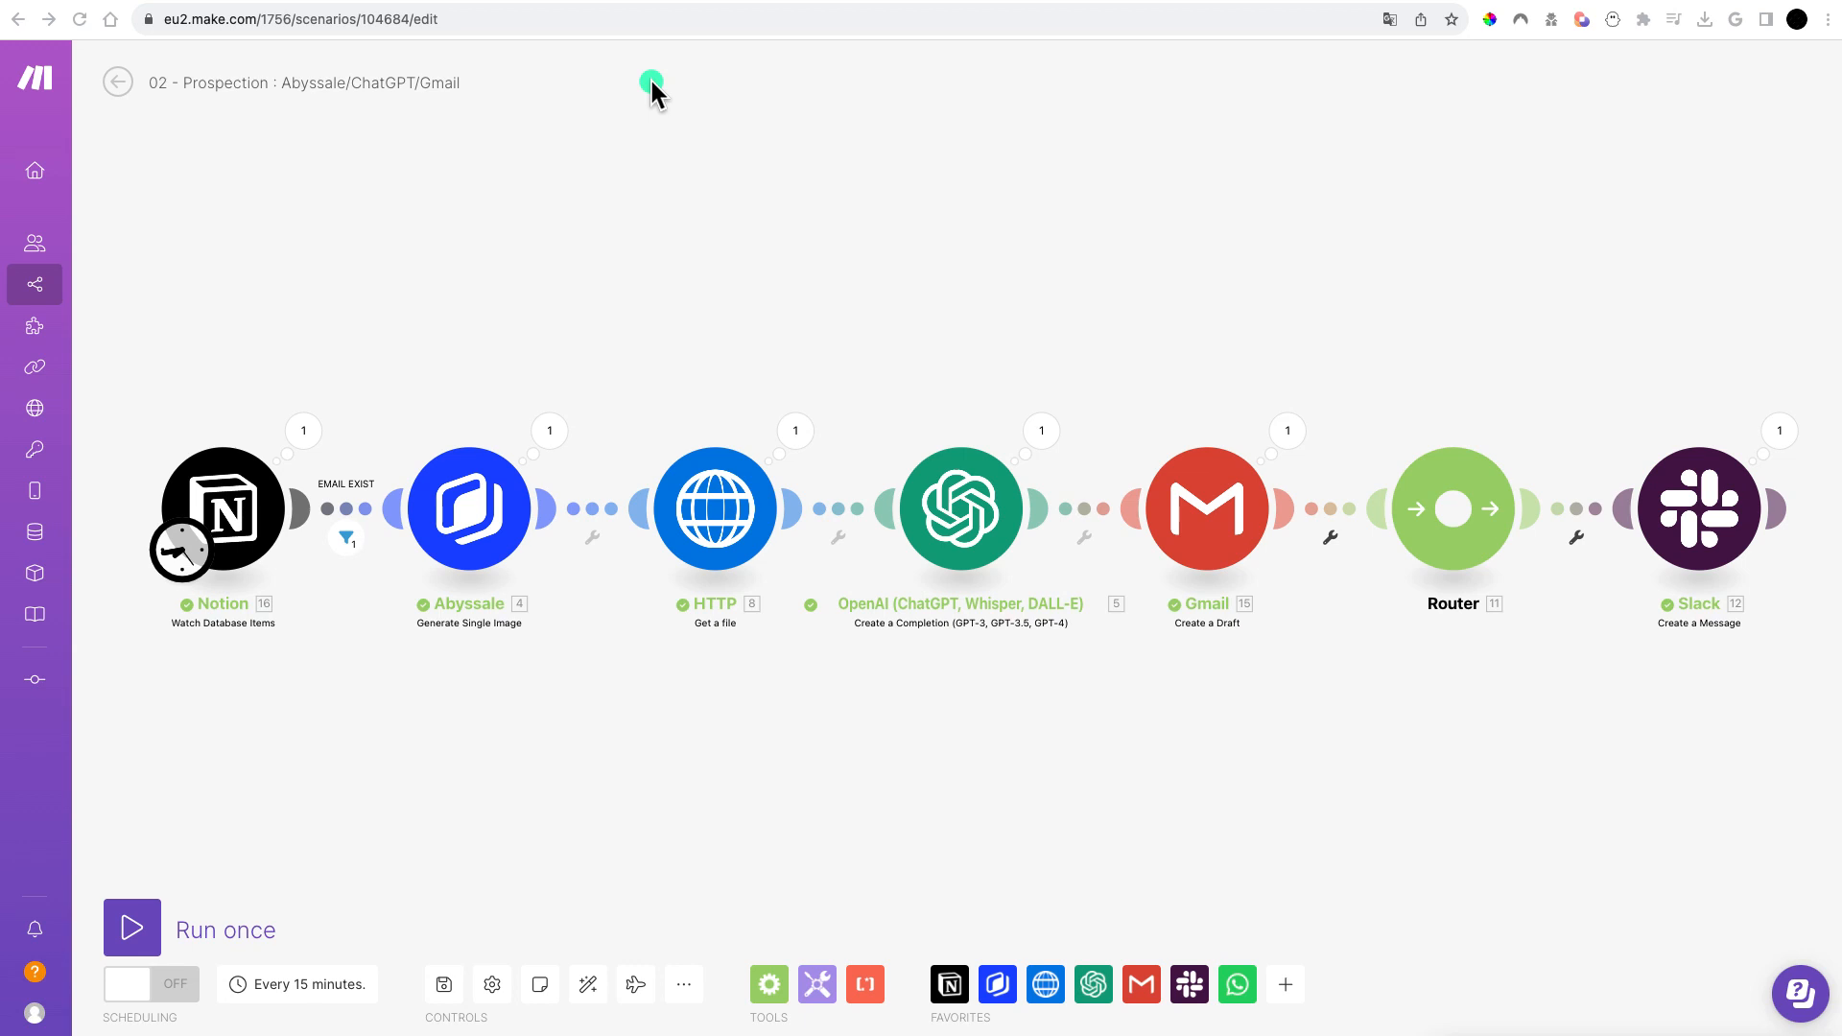
mouse_move(835, 135)
left_mouse_down()
mouse_move(370, 273)
mouse_move(265, 407)
left_mouse_up()
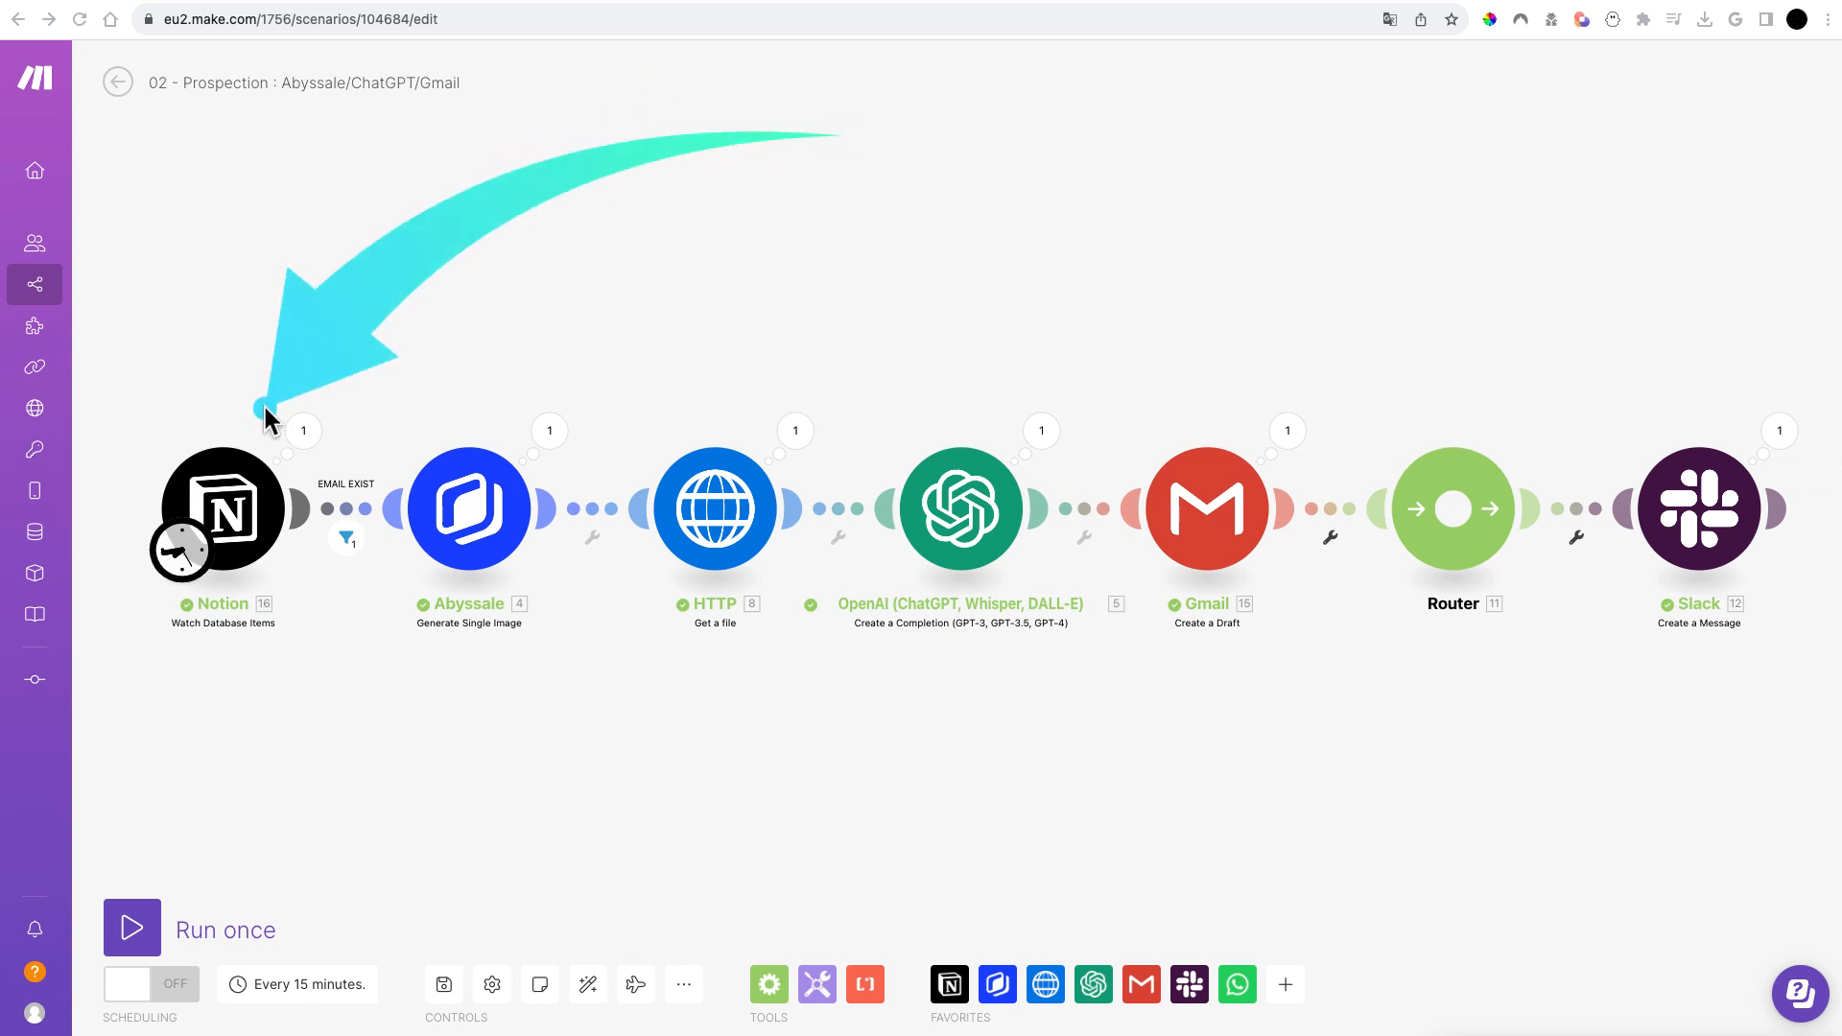
Step: Set the limit of the Notion Watch Database Items module to 1000
left_click(233, 526)
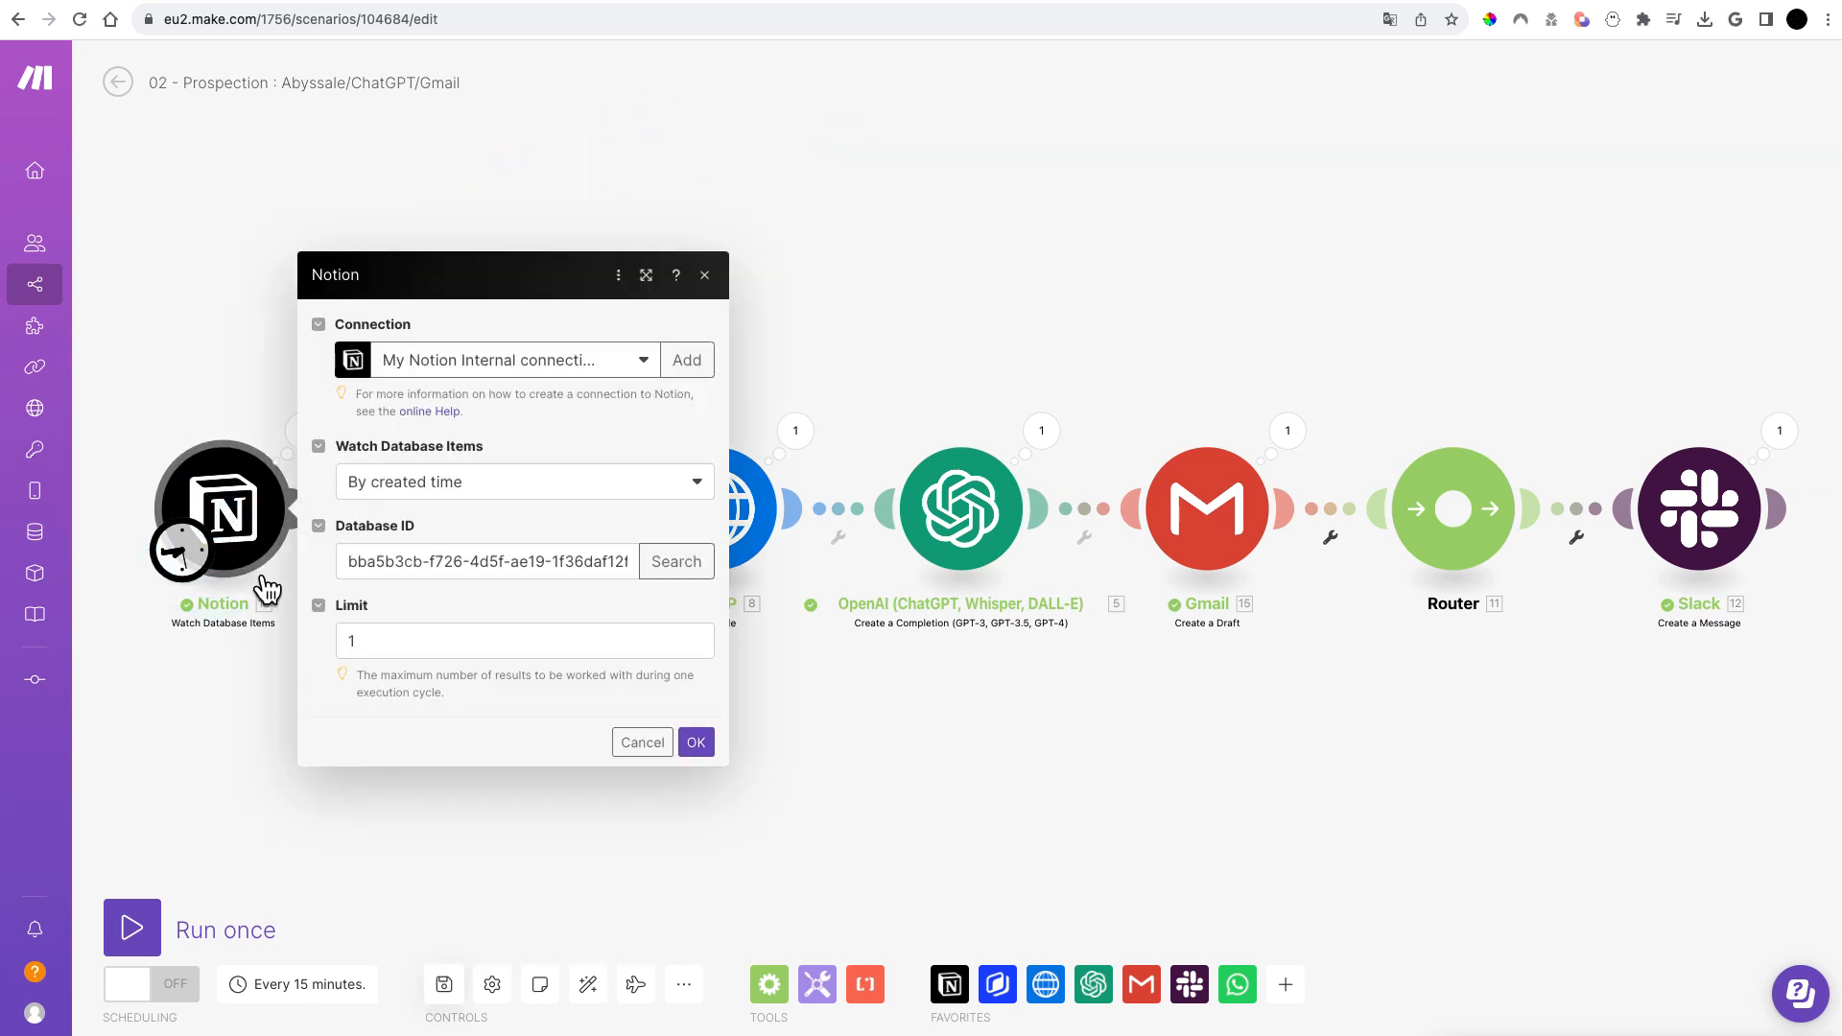
left_click(407, 640)
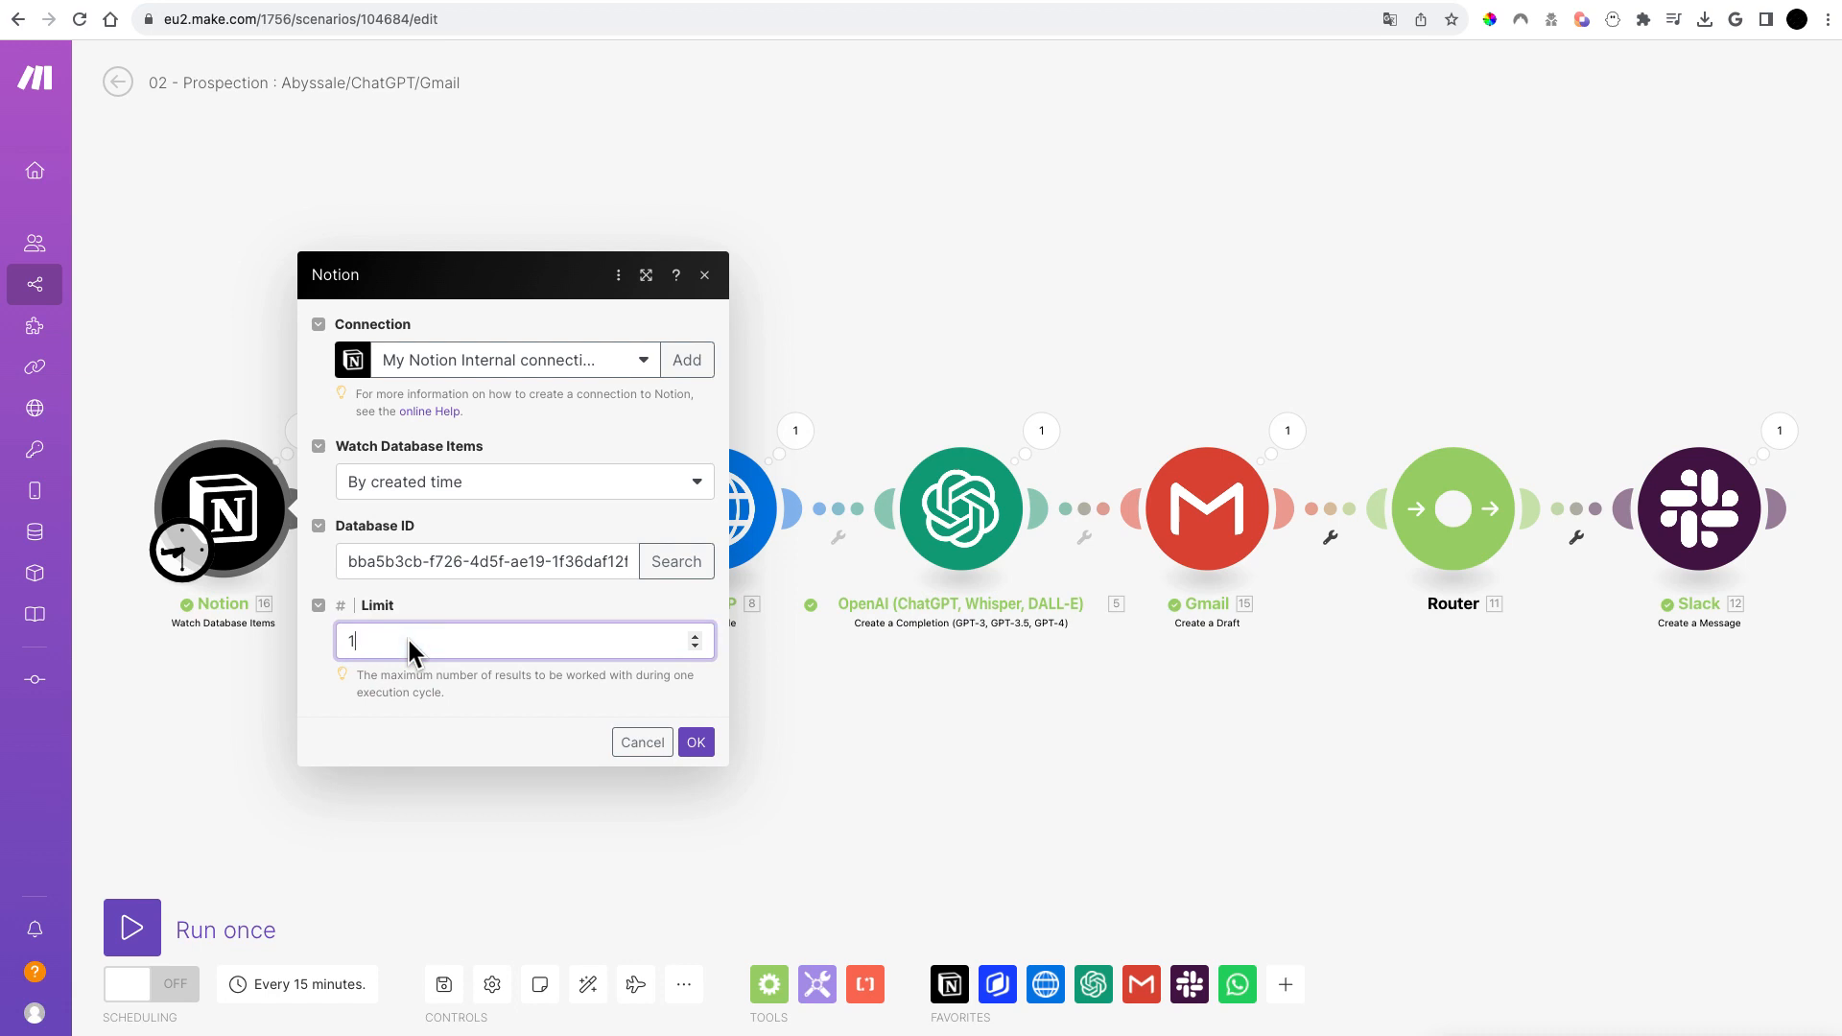
type("000")
left_click(892, 292)
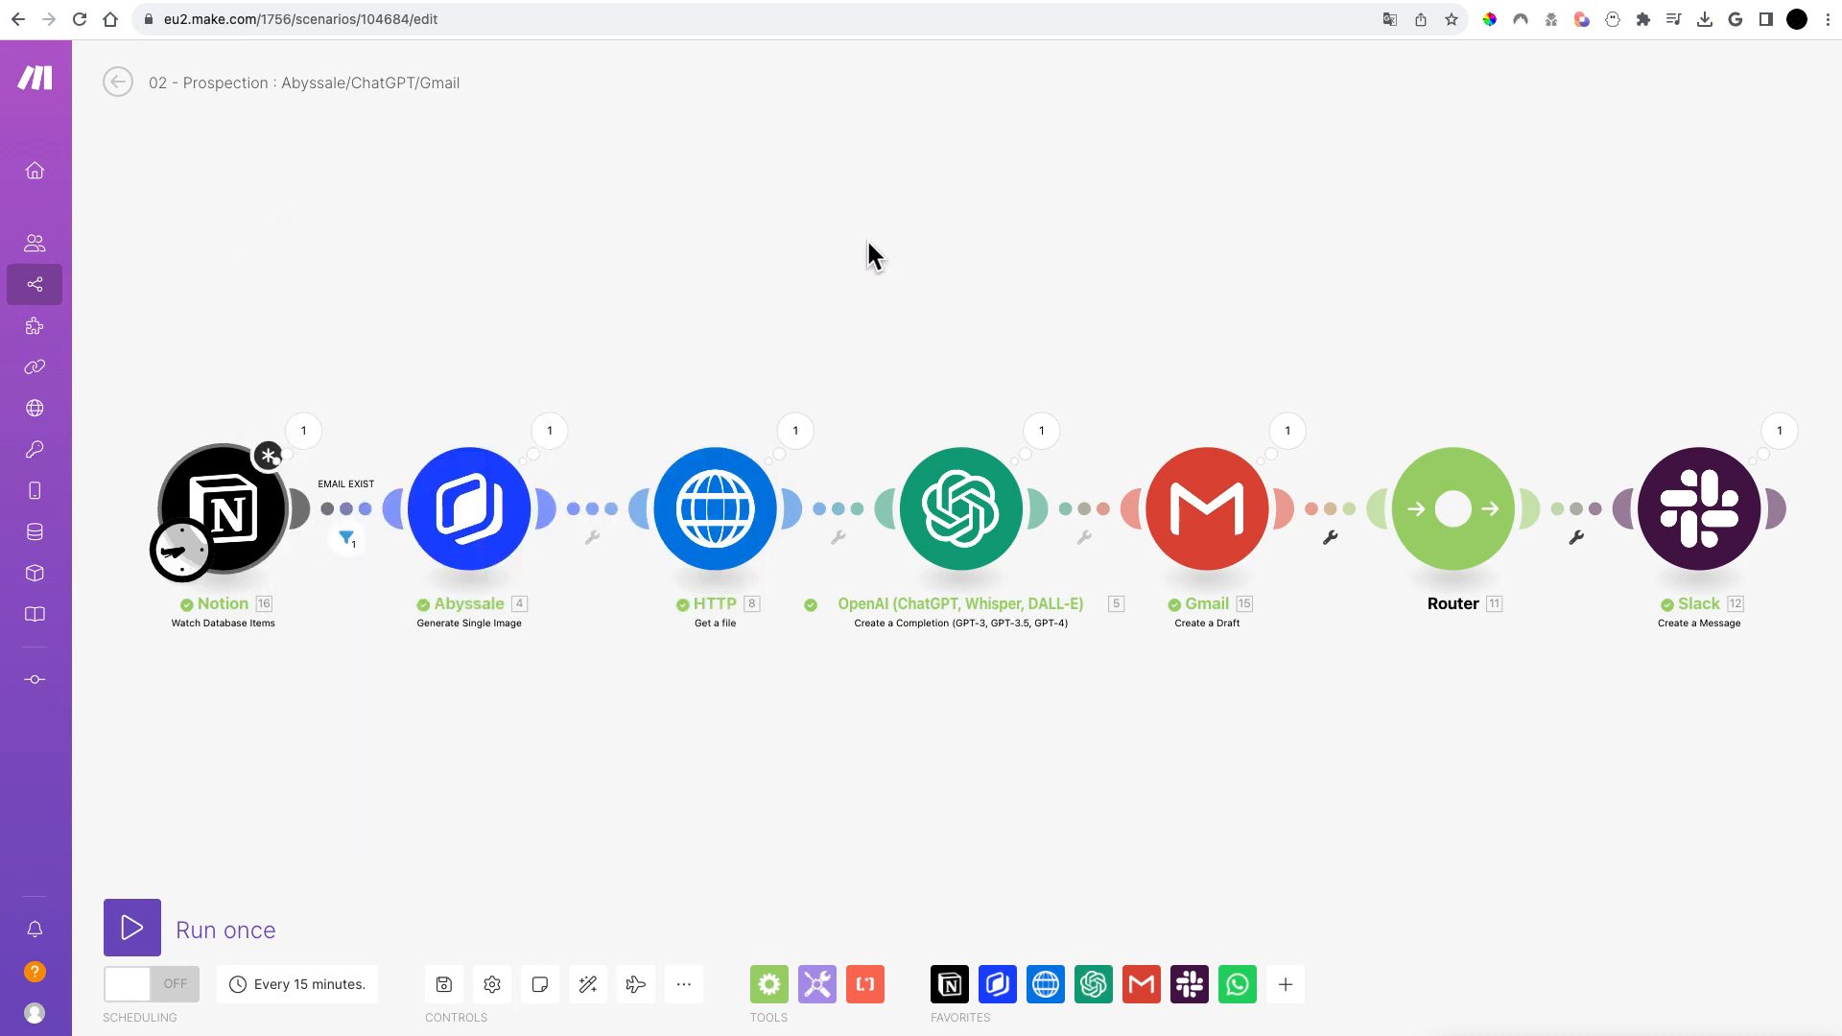
Step: Review the template and element mapping of the Abyssale Generate Single Image module, then view the Abyssale website
left_click(459, 520)
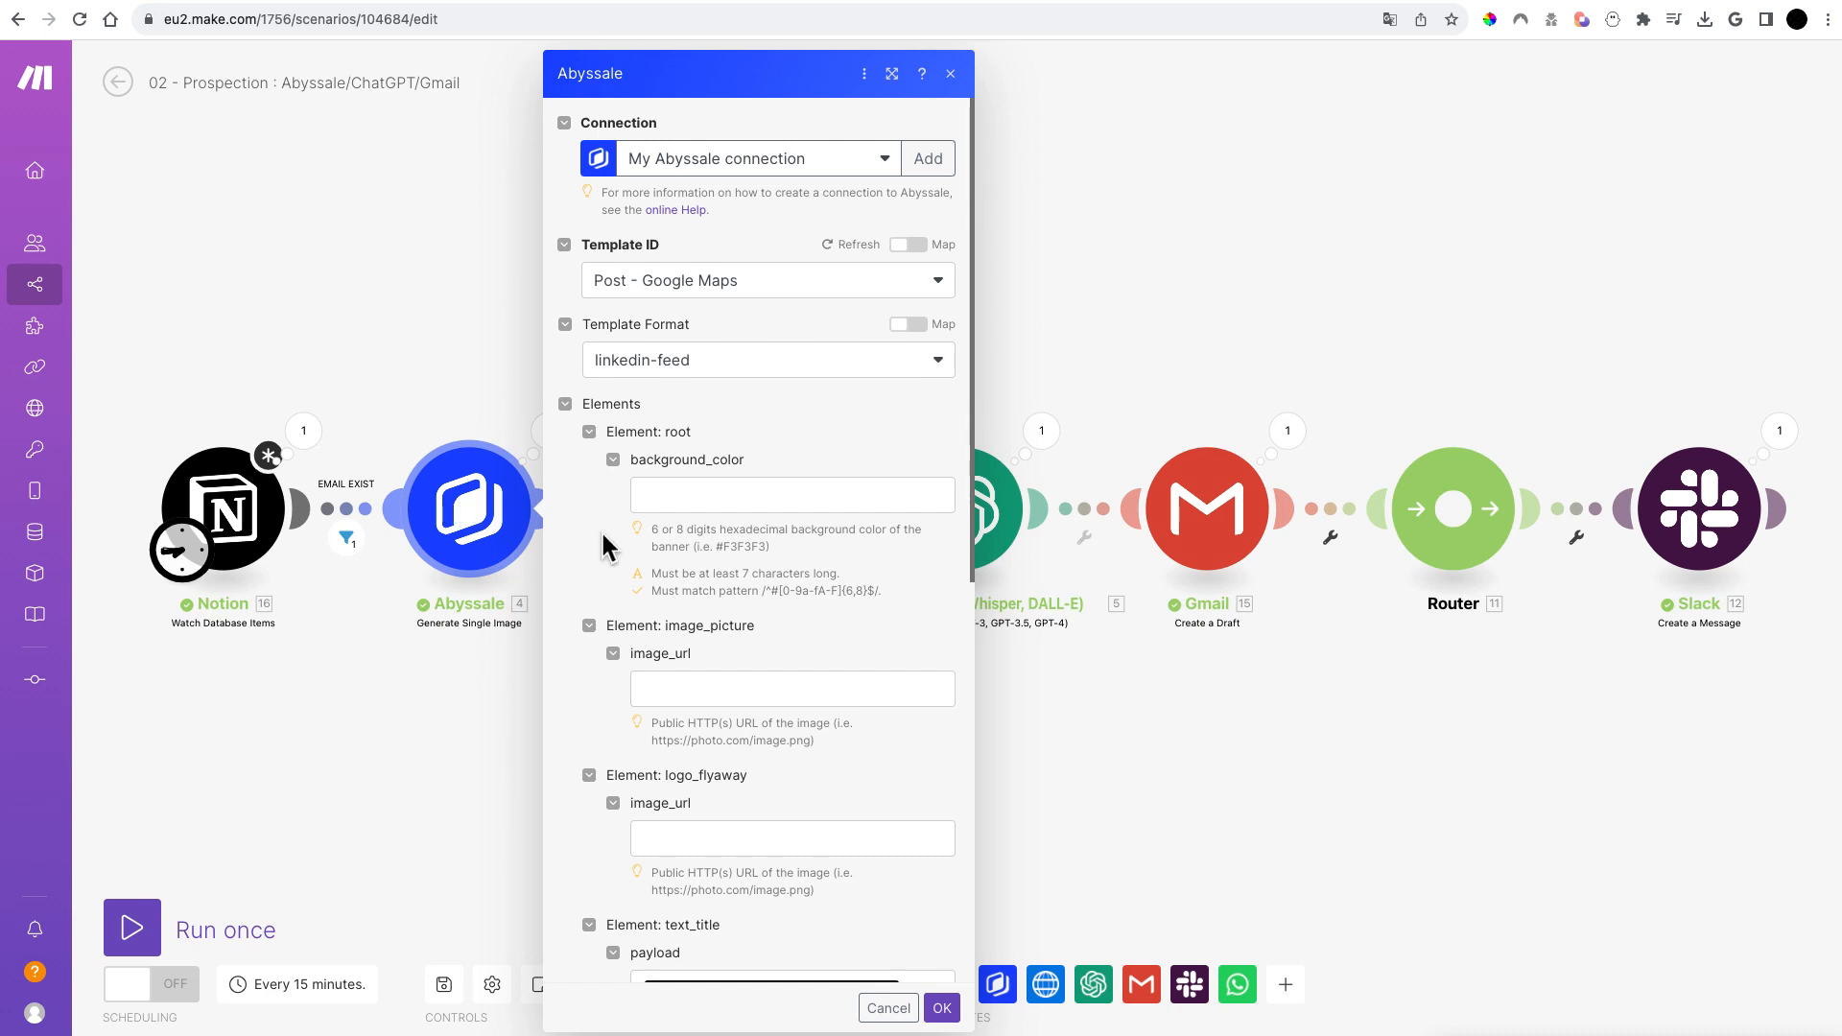
scroll(864, 691, "down", 4)
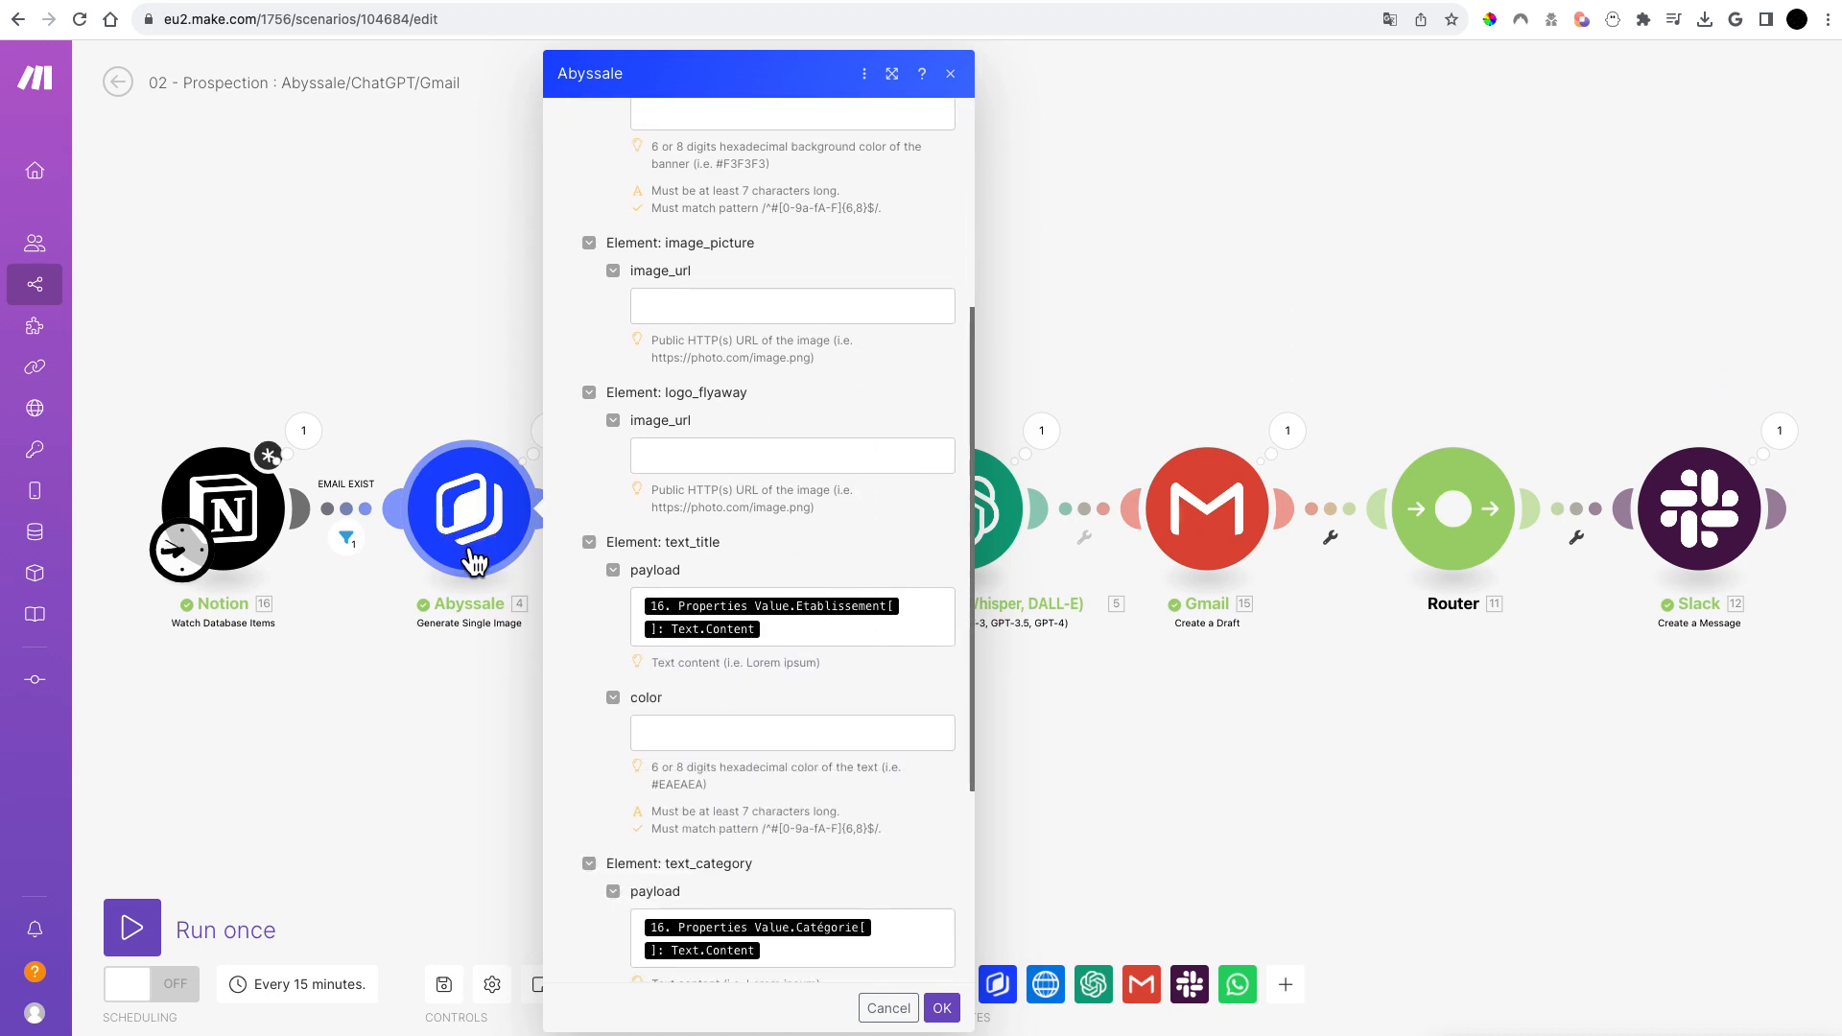
left_click(1157, 1)
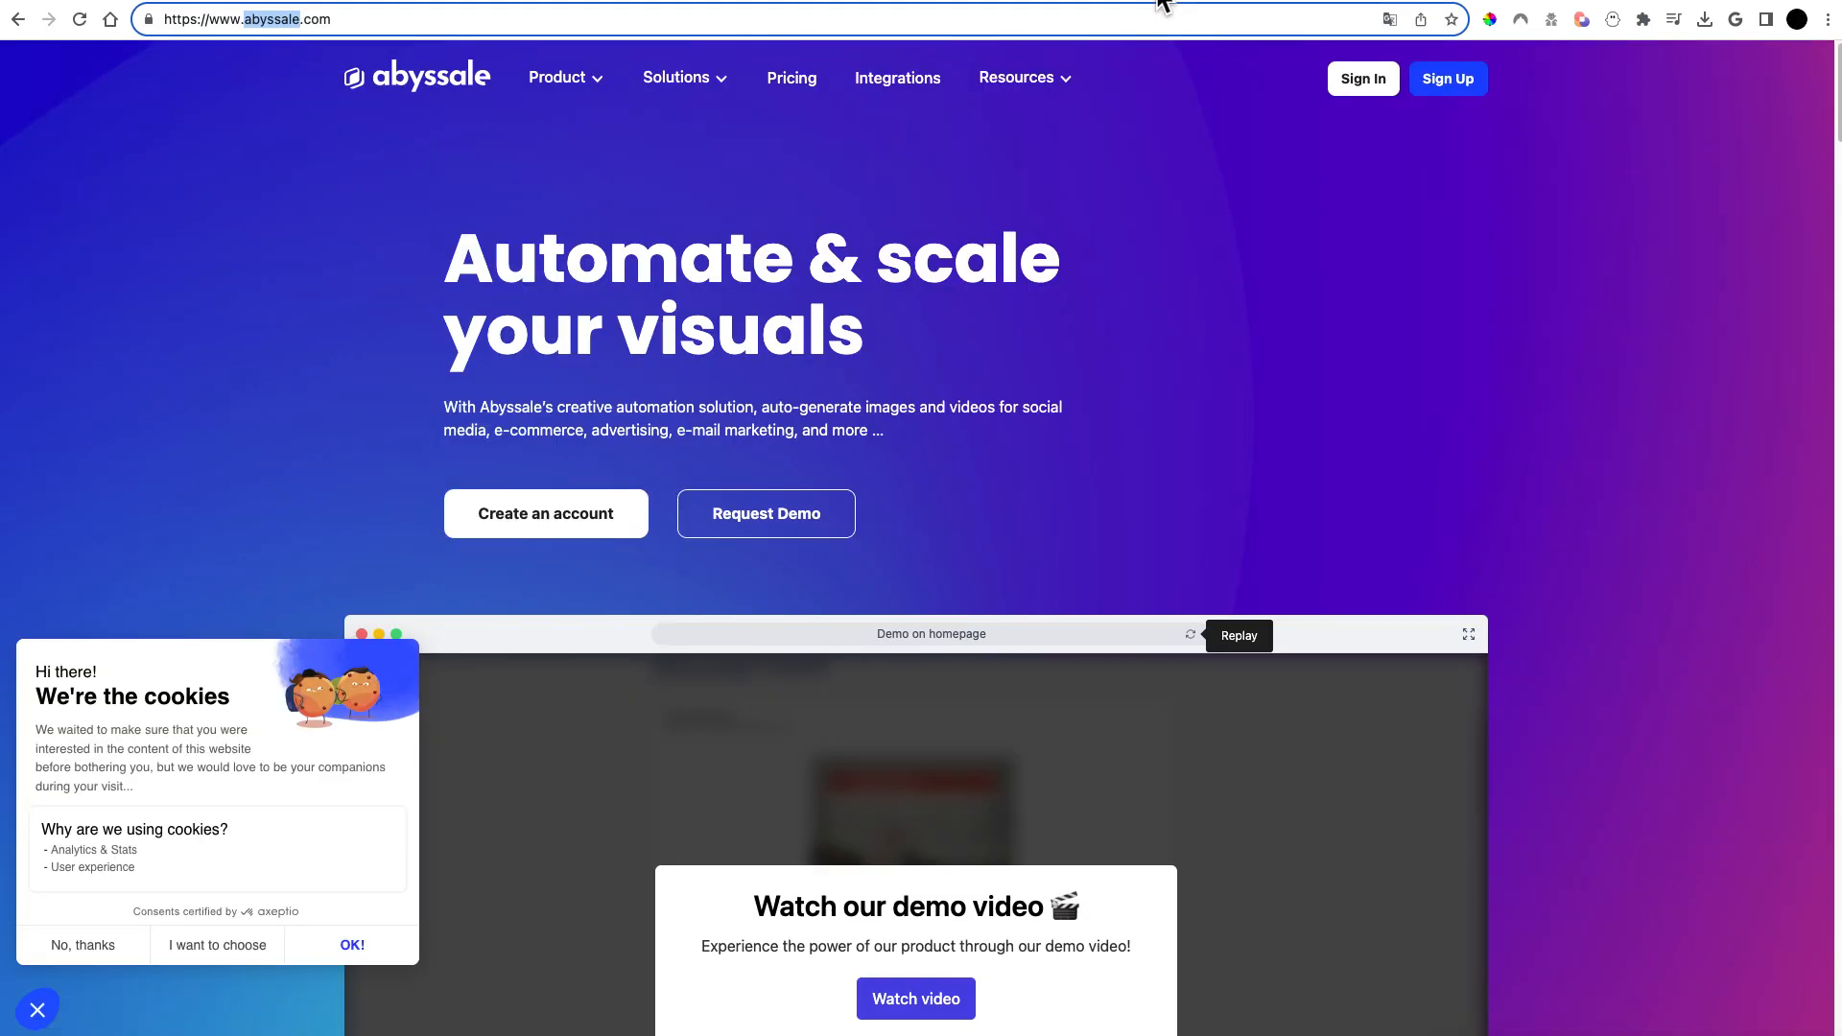
Step: Examine the formats and layers of the "Post - Google Maps" Abyssale template, then return to Make and close the Abyssale module's settings
left_click(1290, 4)
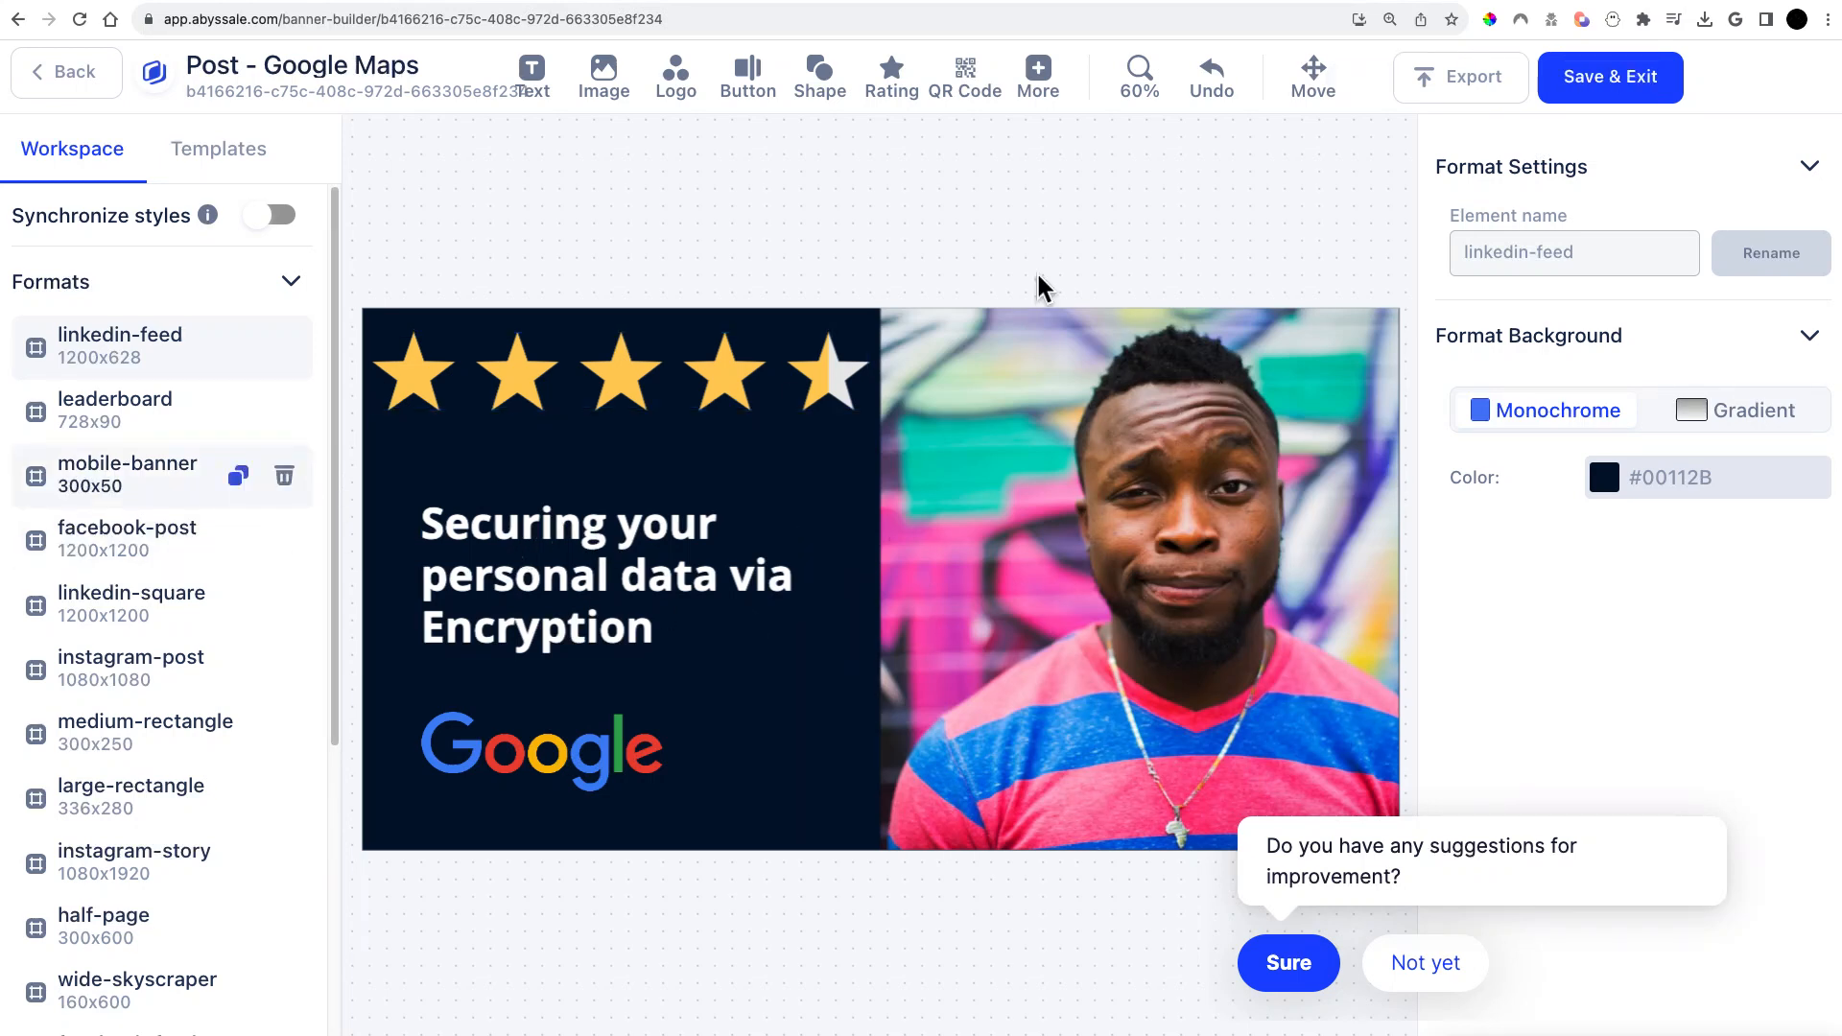
scroll(219, 583, "down", 5)
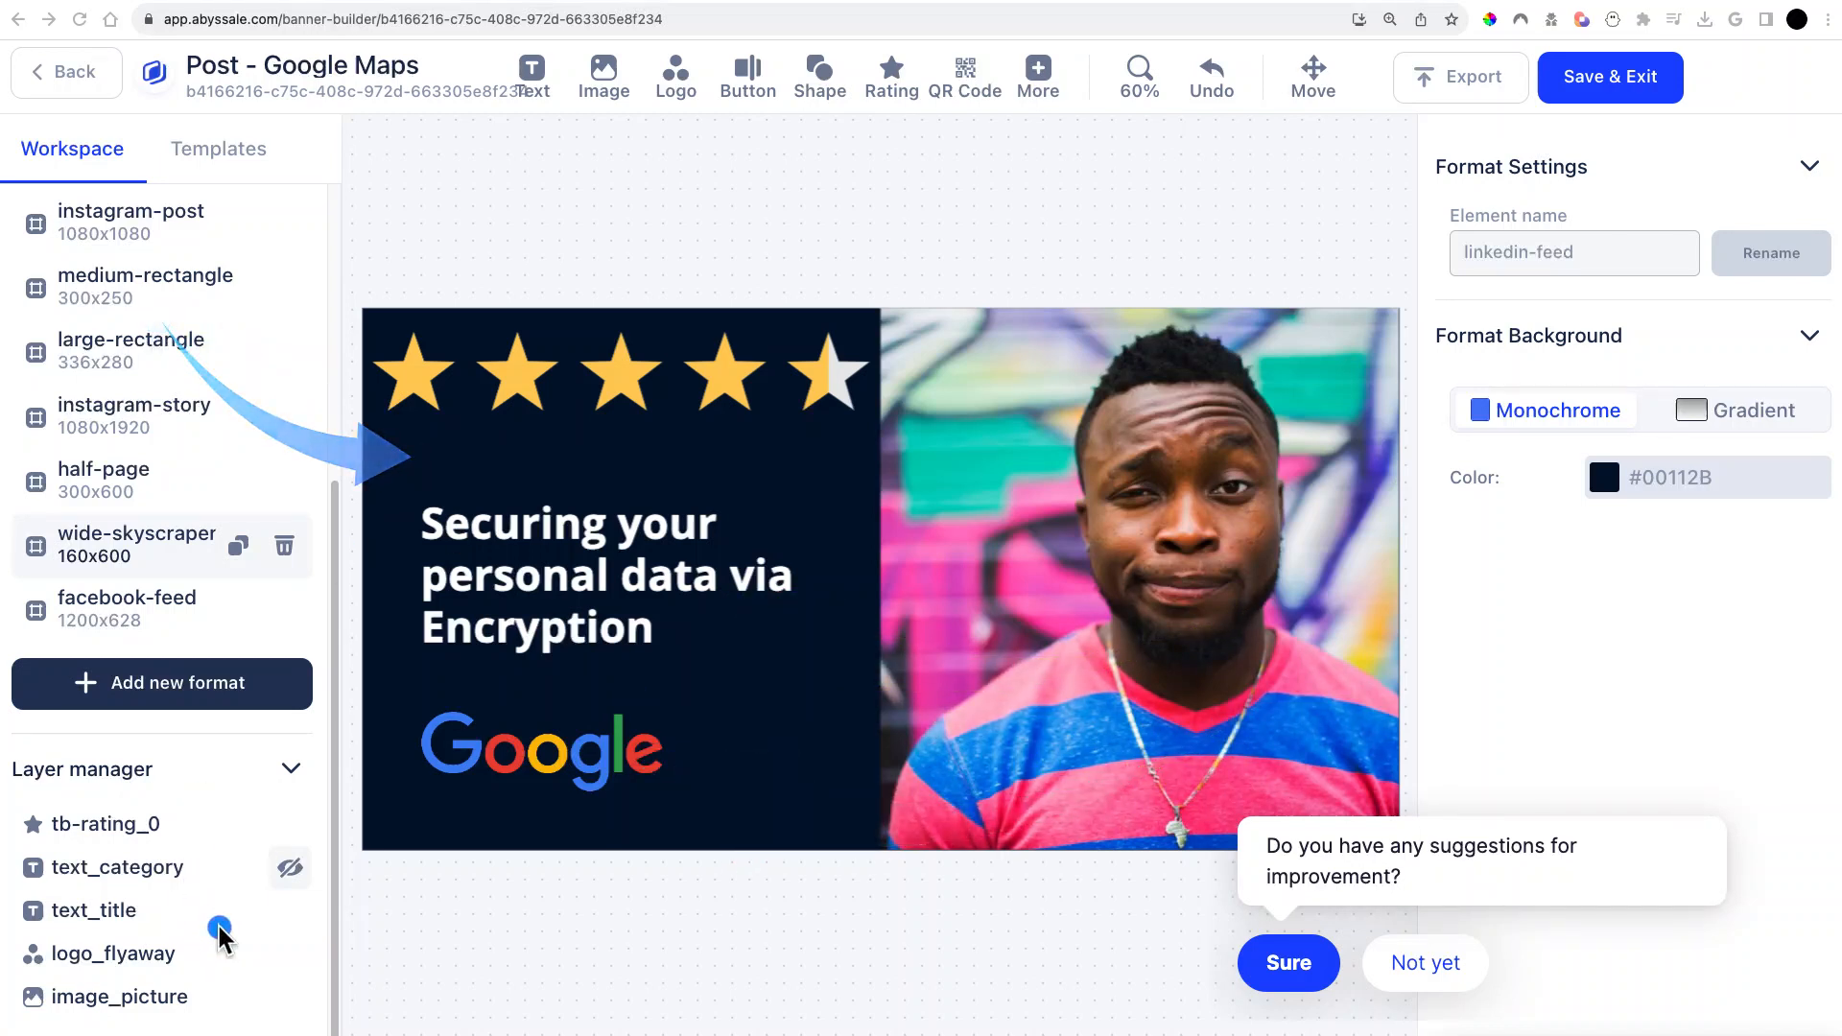
left_click(288, 868)
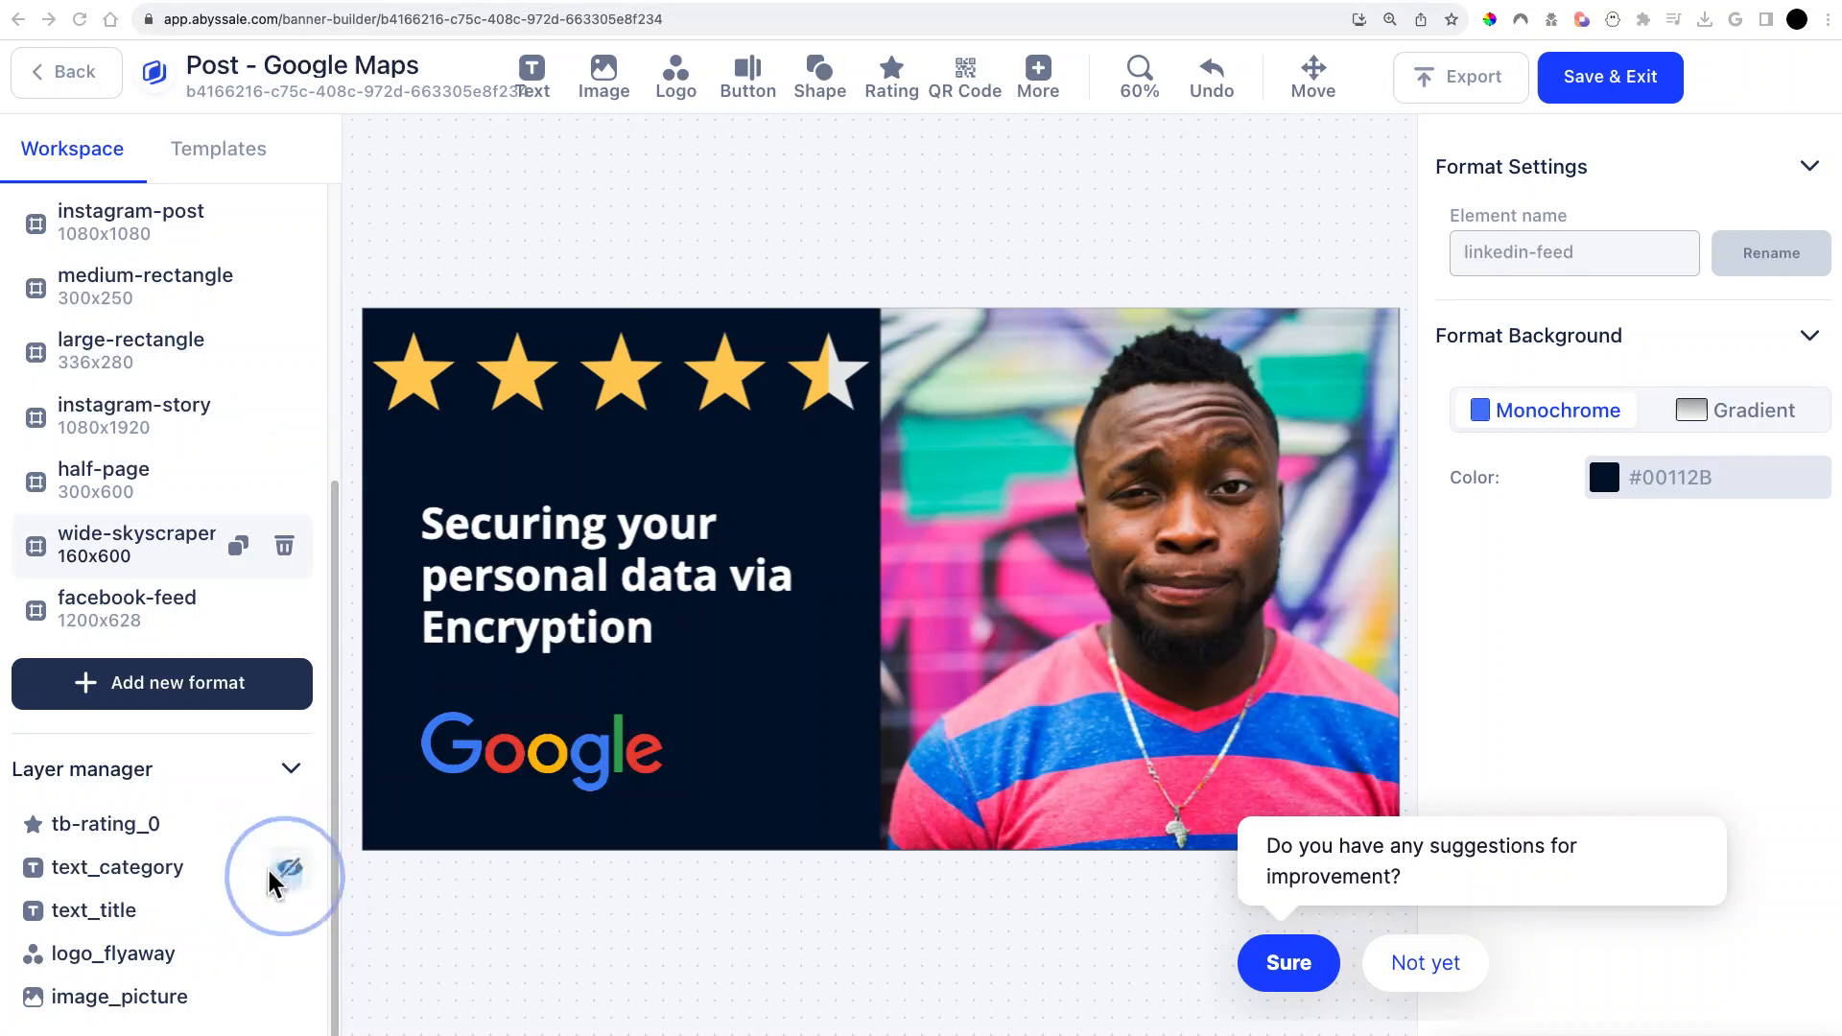
right_click(216, 853)
key("Escape")
left_click(252, 869)
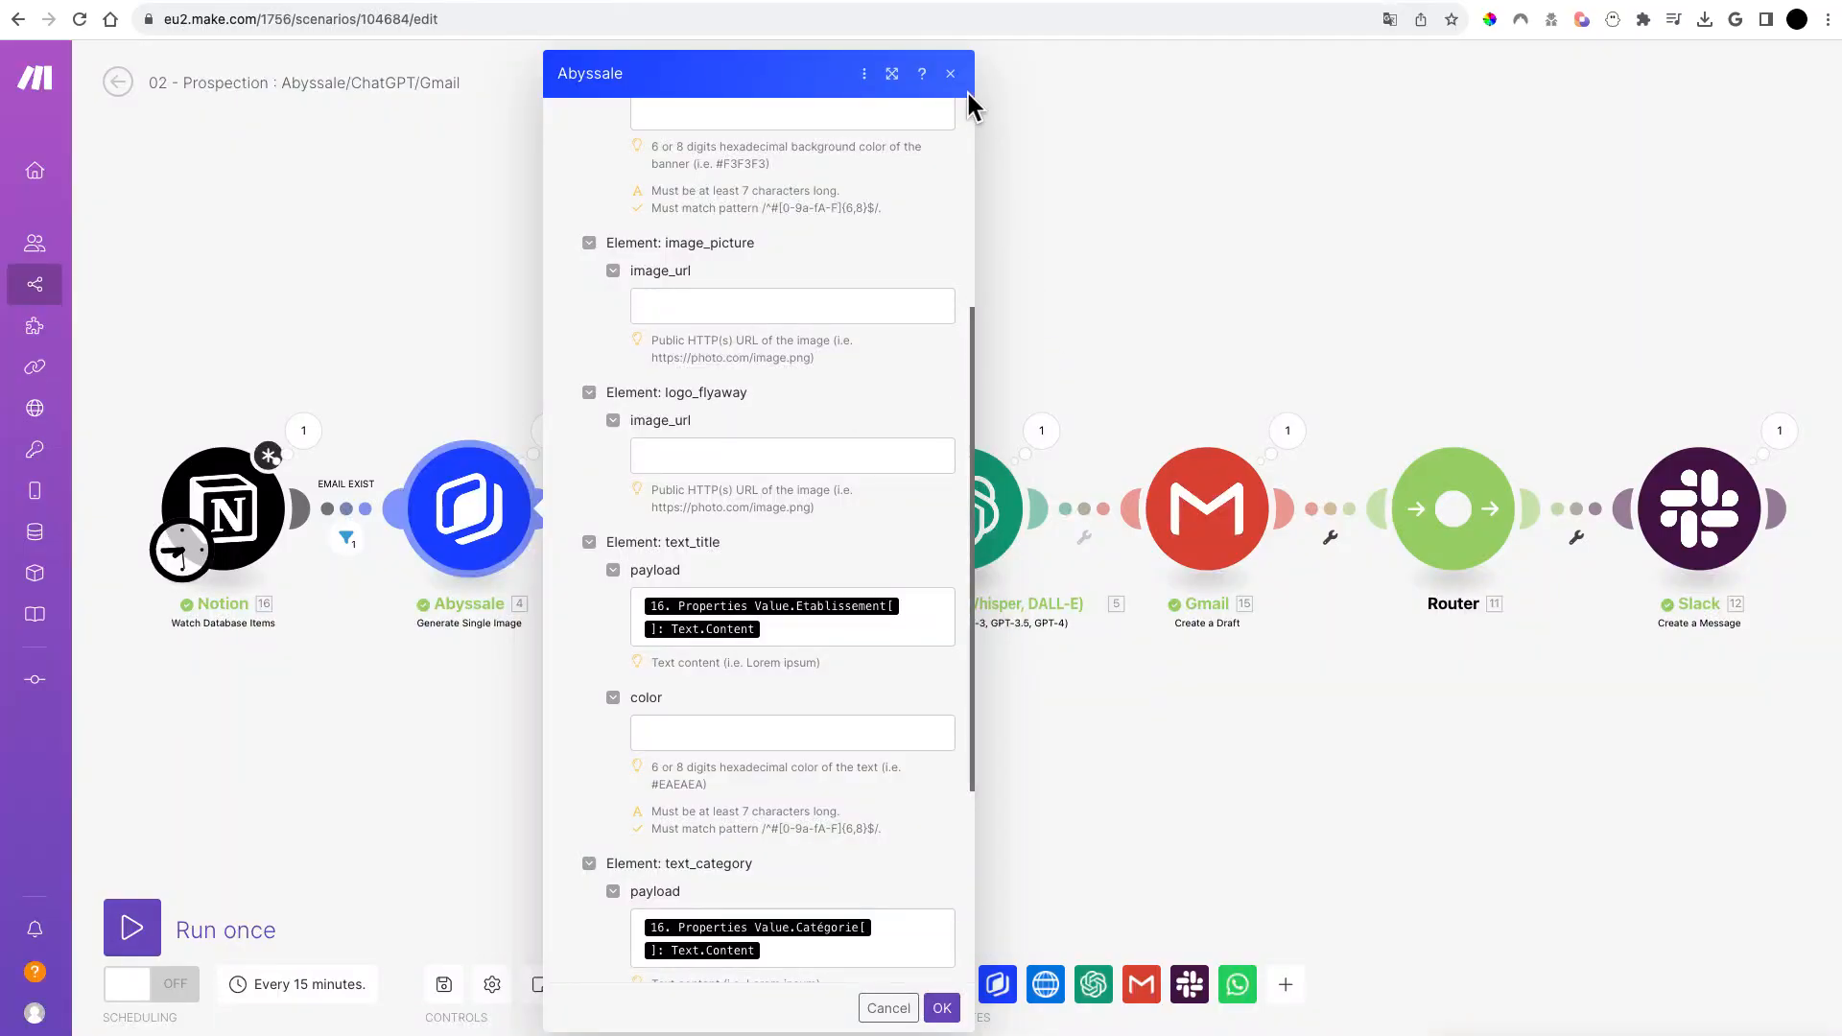
left_click(951, 74)
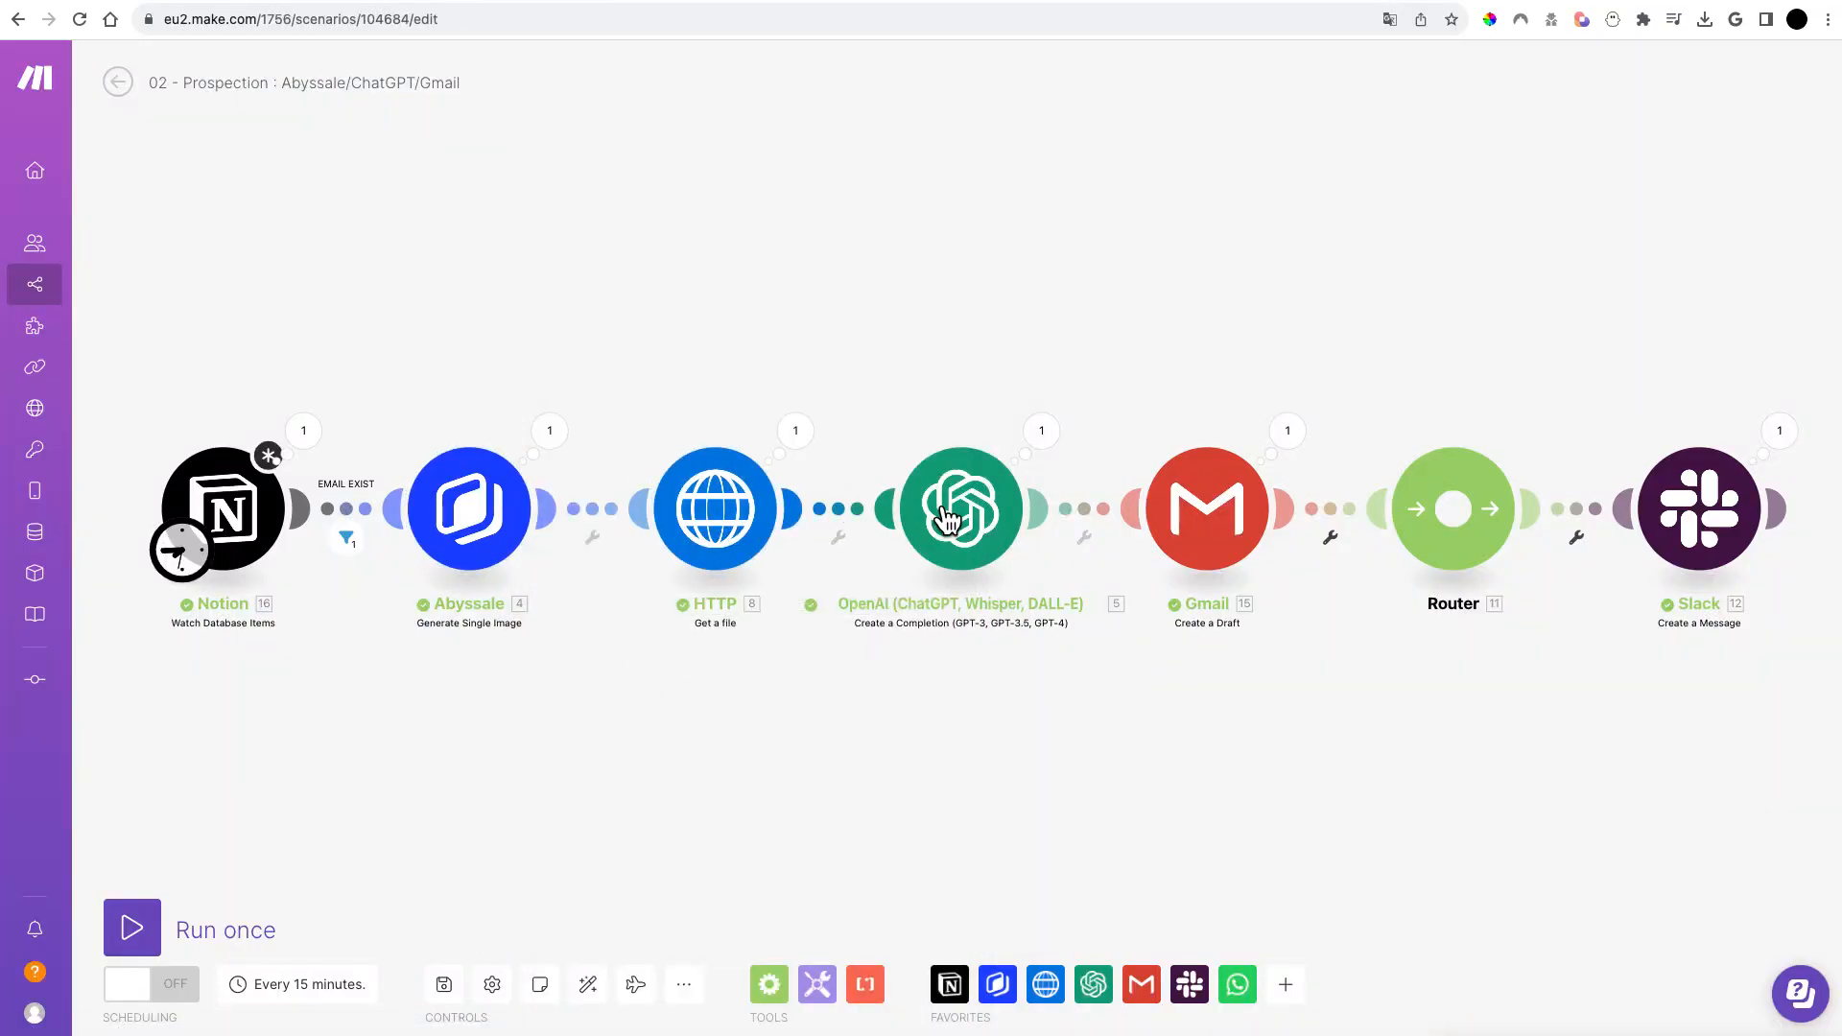
Step: Review the URL mapping of the HTTP Get a File module and the model and full prompt of the OpenAI module
left_click(724, 514)
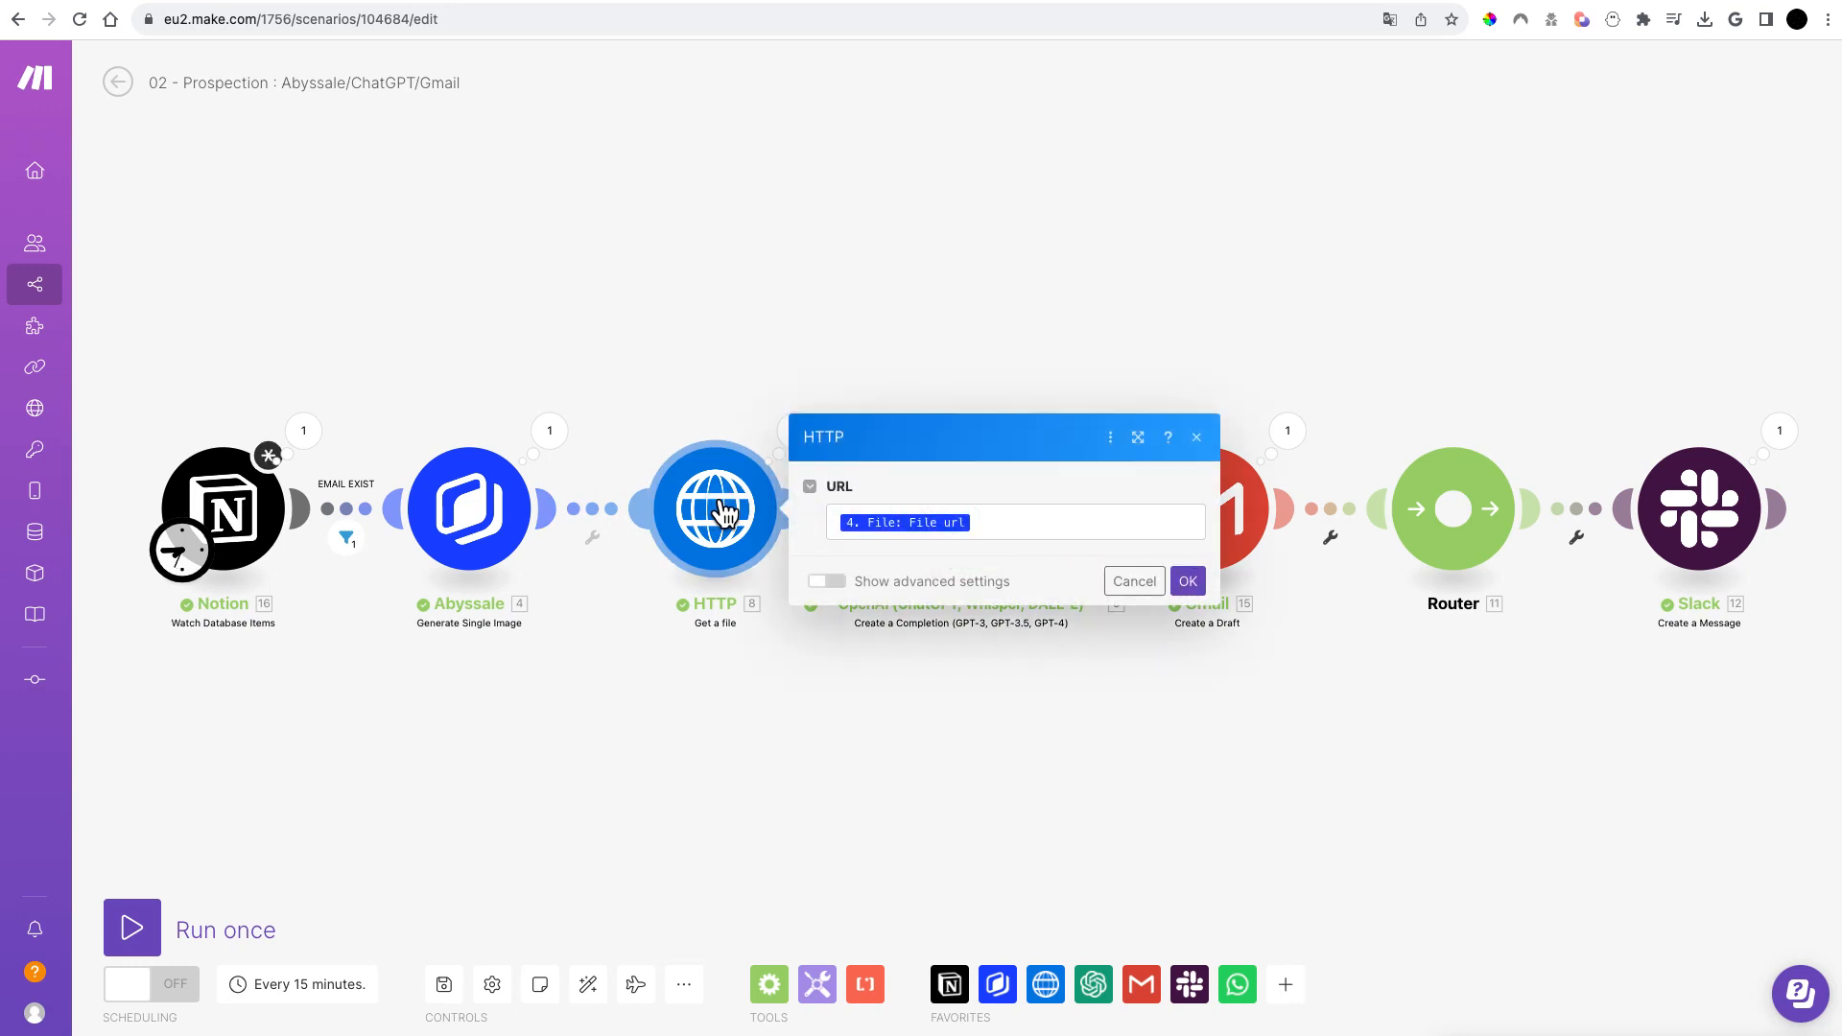
left_click(786, 280)
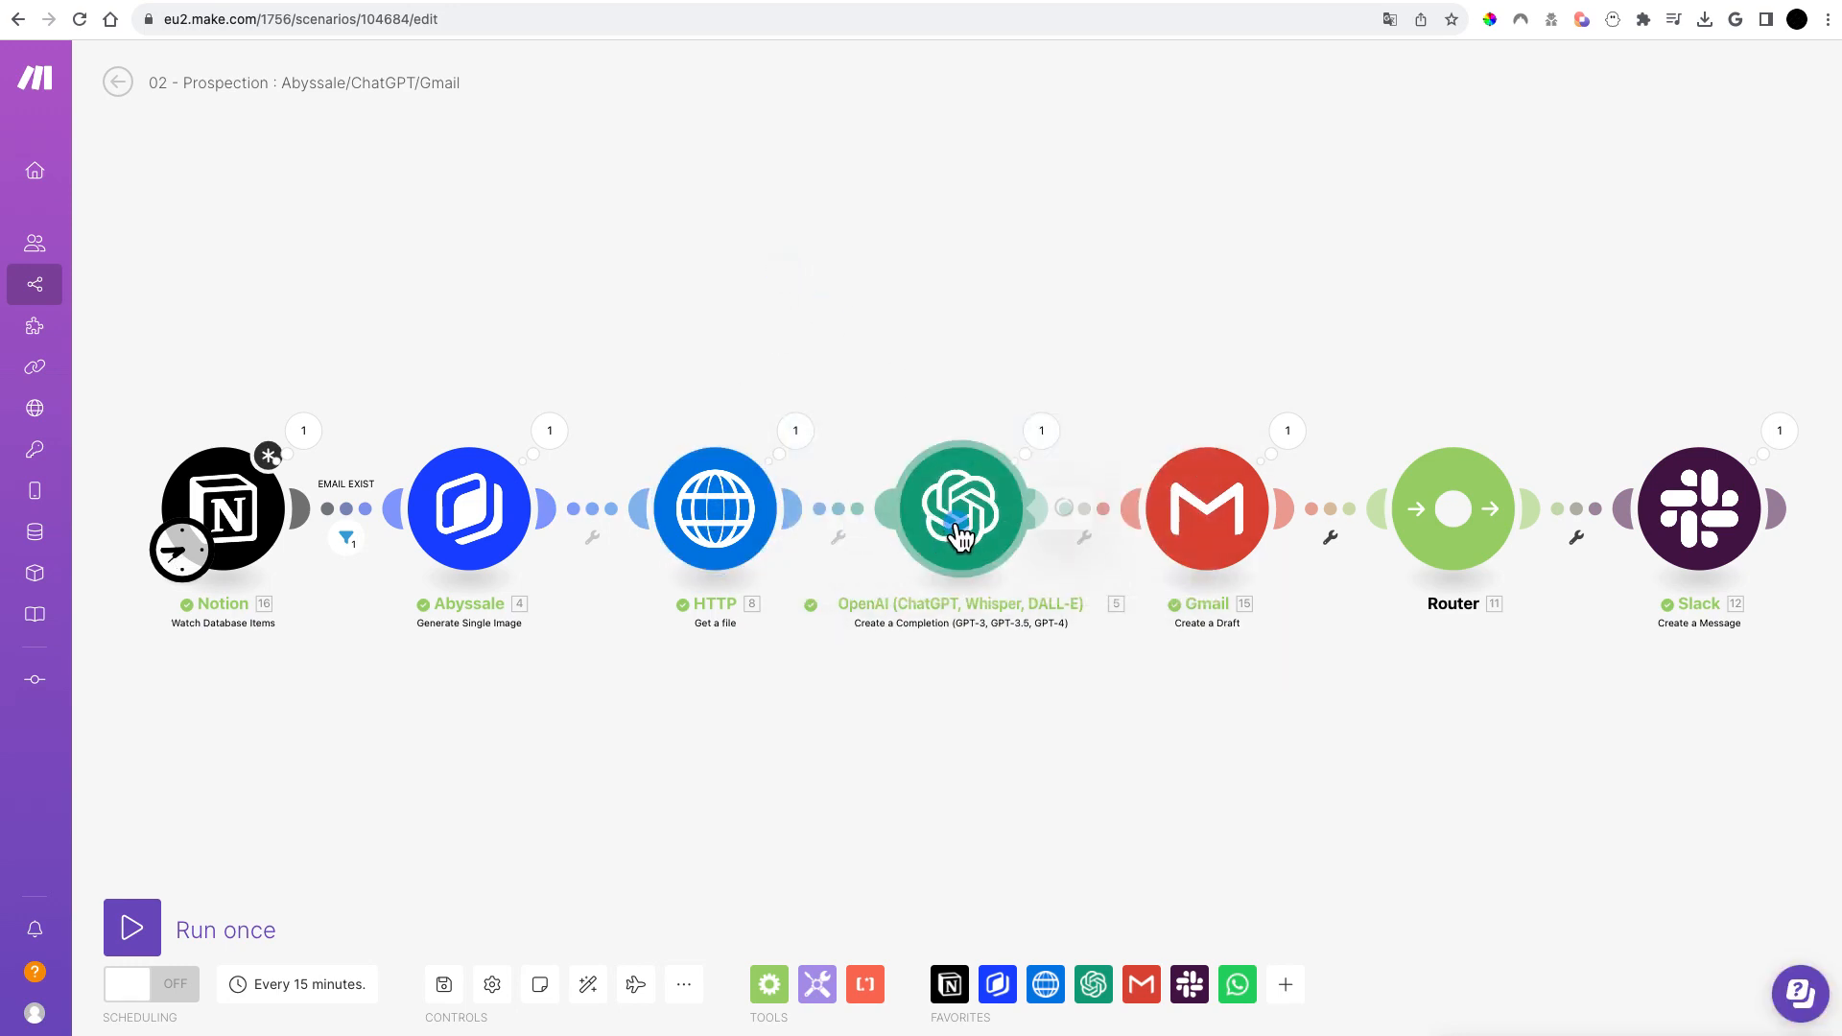
left_click(960, 537)
scroll(1341, 628, "down", 1)
scroll(1340, 629, "up", 1)
scroll(1489, 355, "down", 2)
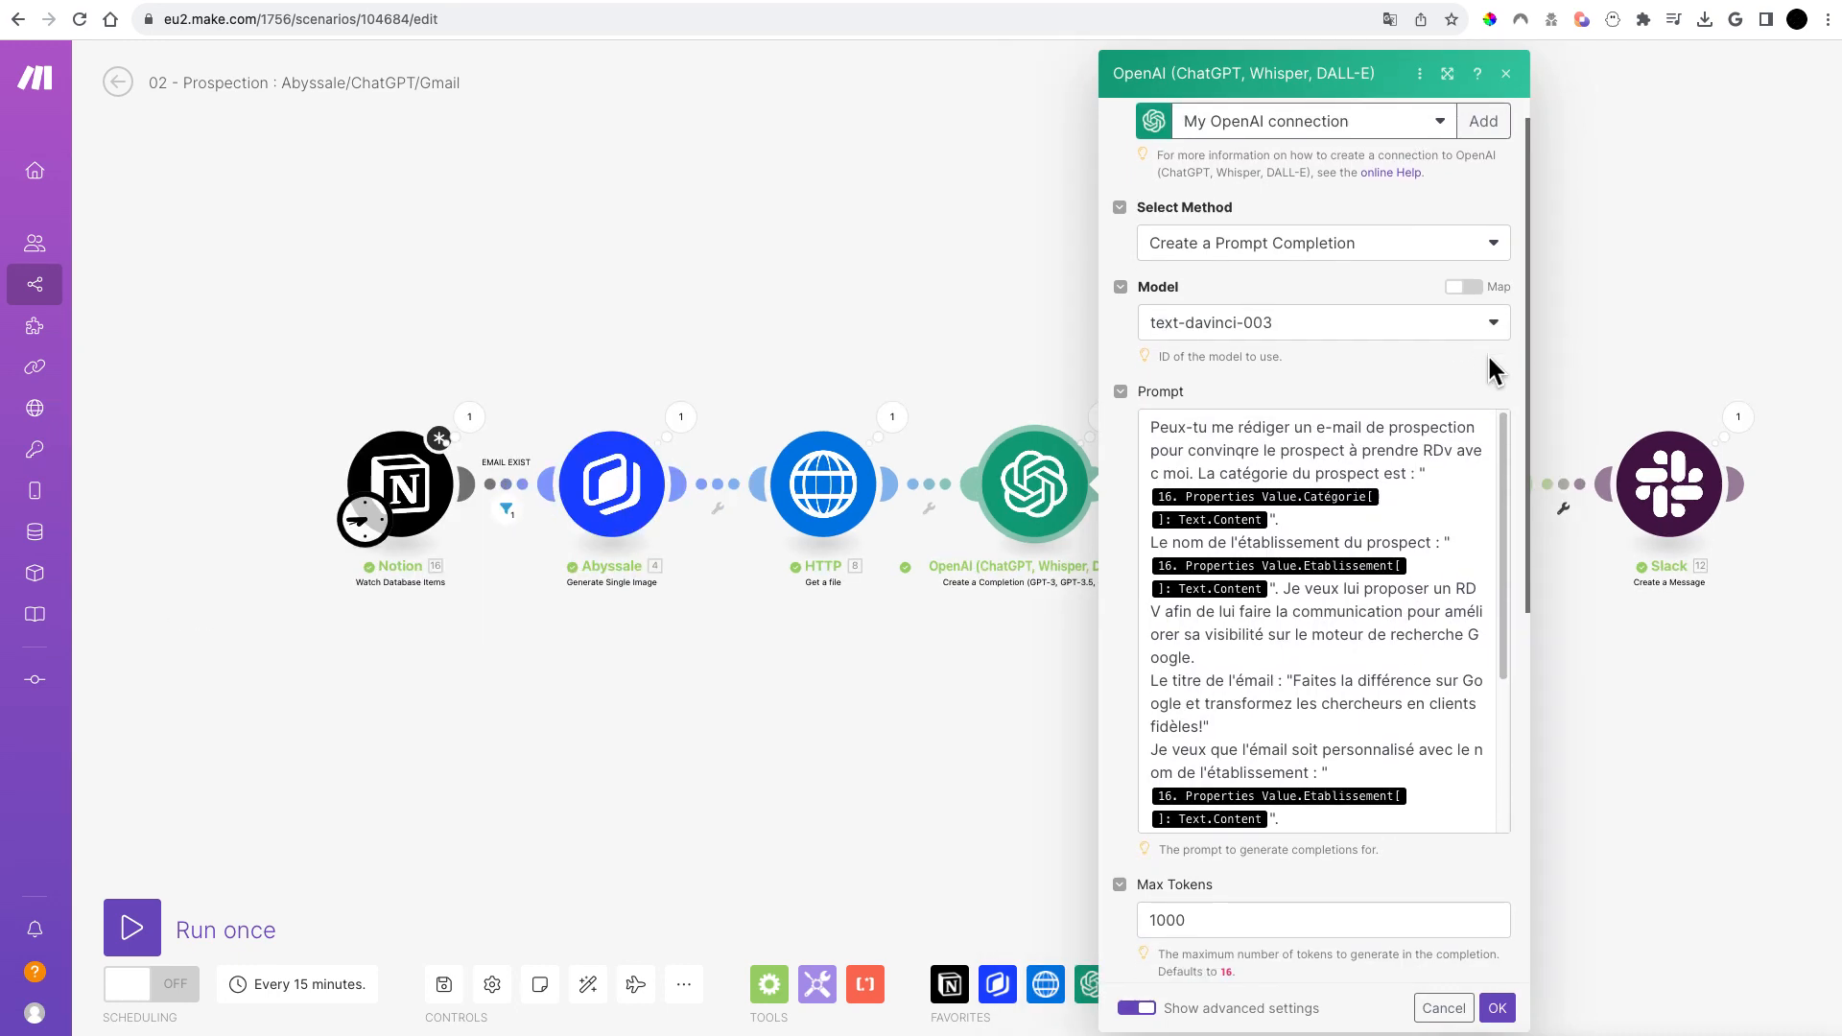
scroll(1488, 369, "down", 1)
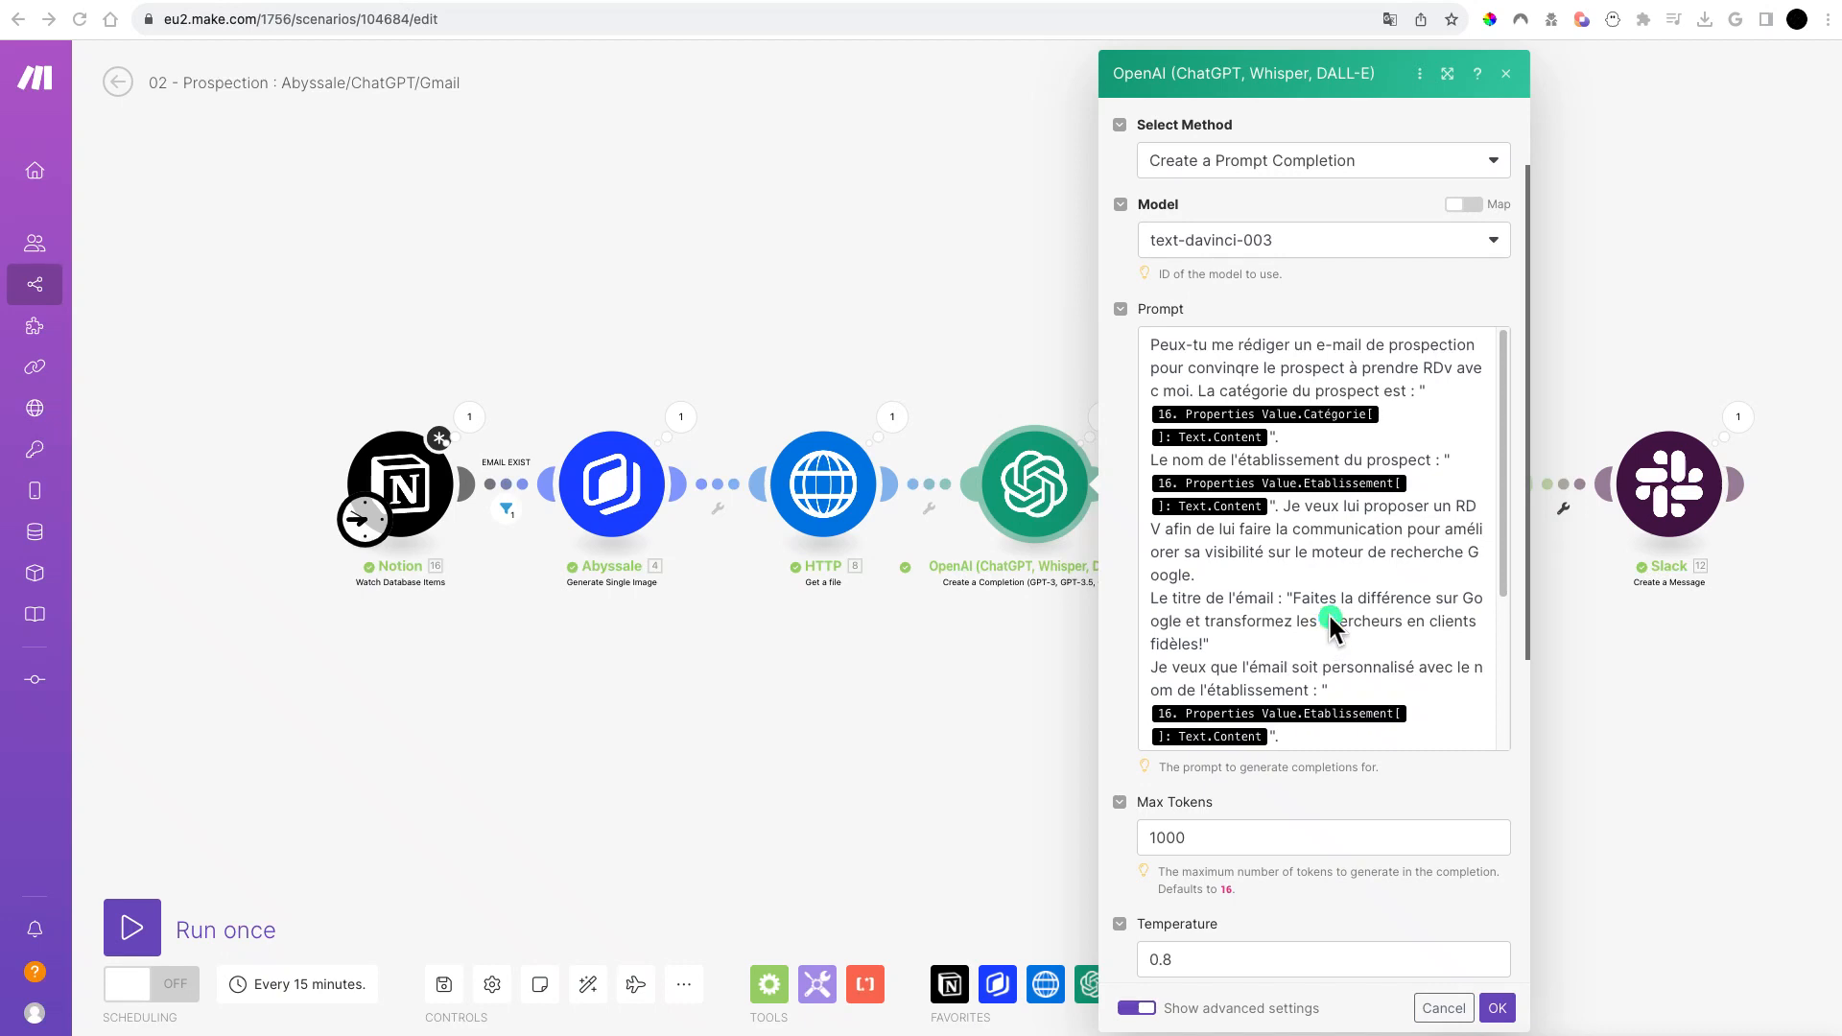
scroll(1332, 576, "down", 5)
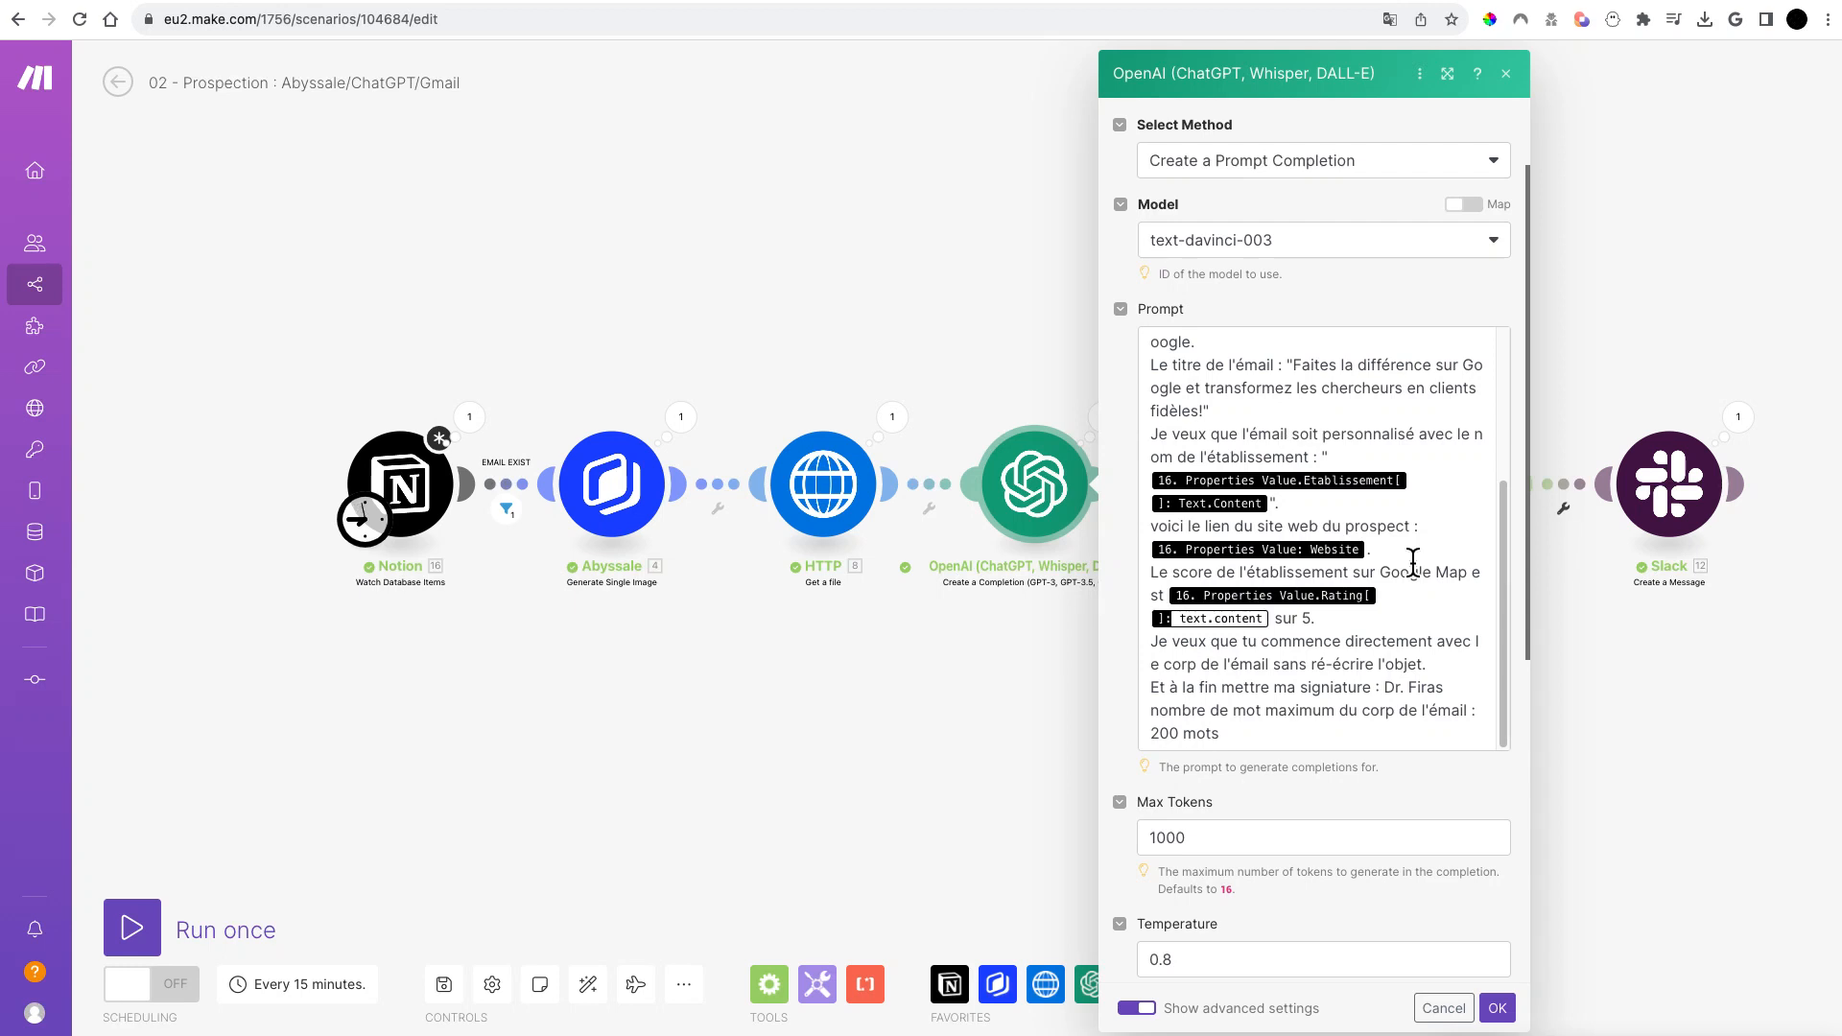
Step: Add the line "Lien pour prendre un RDV :" after the Google Maps score in the OpenAI prompt, consulting the Calendly features page
left_click(1390, 626)
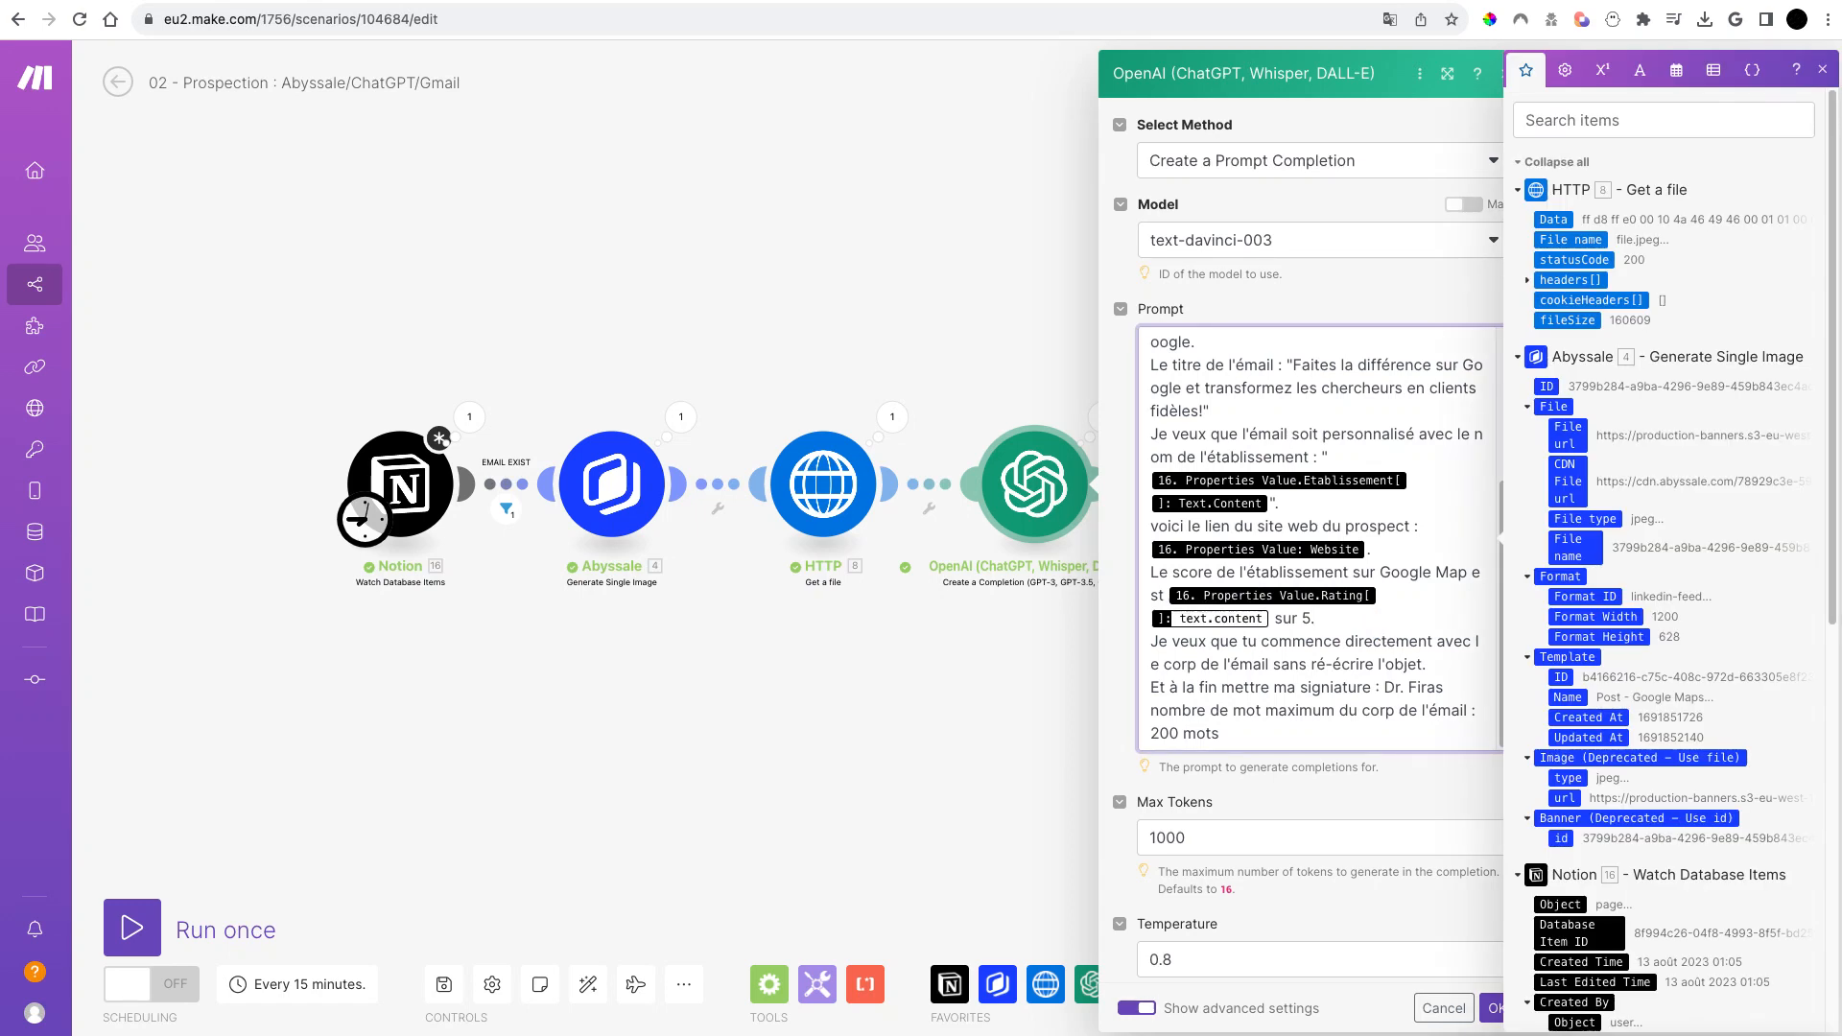
key("Return")
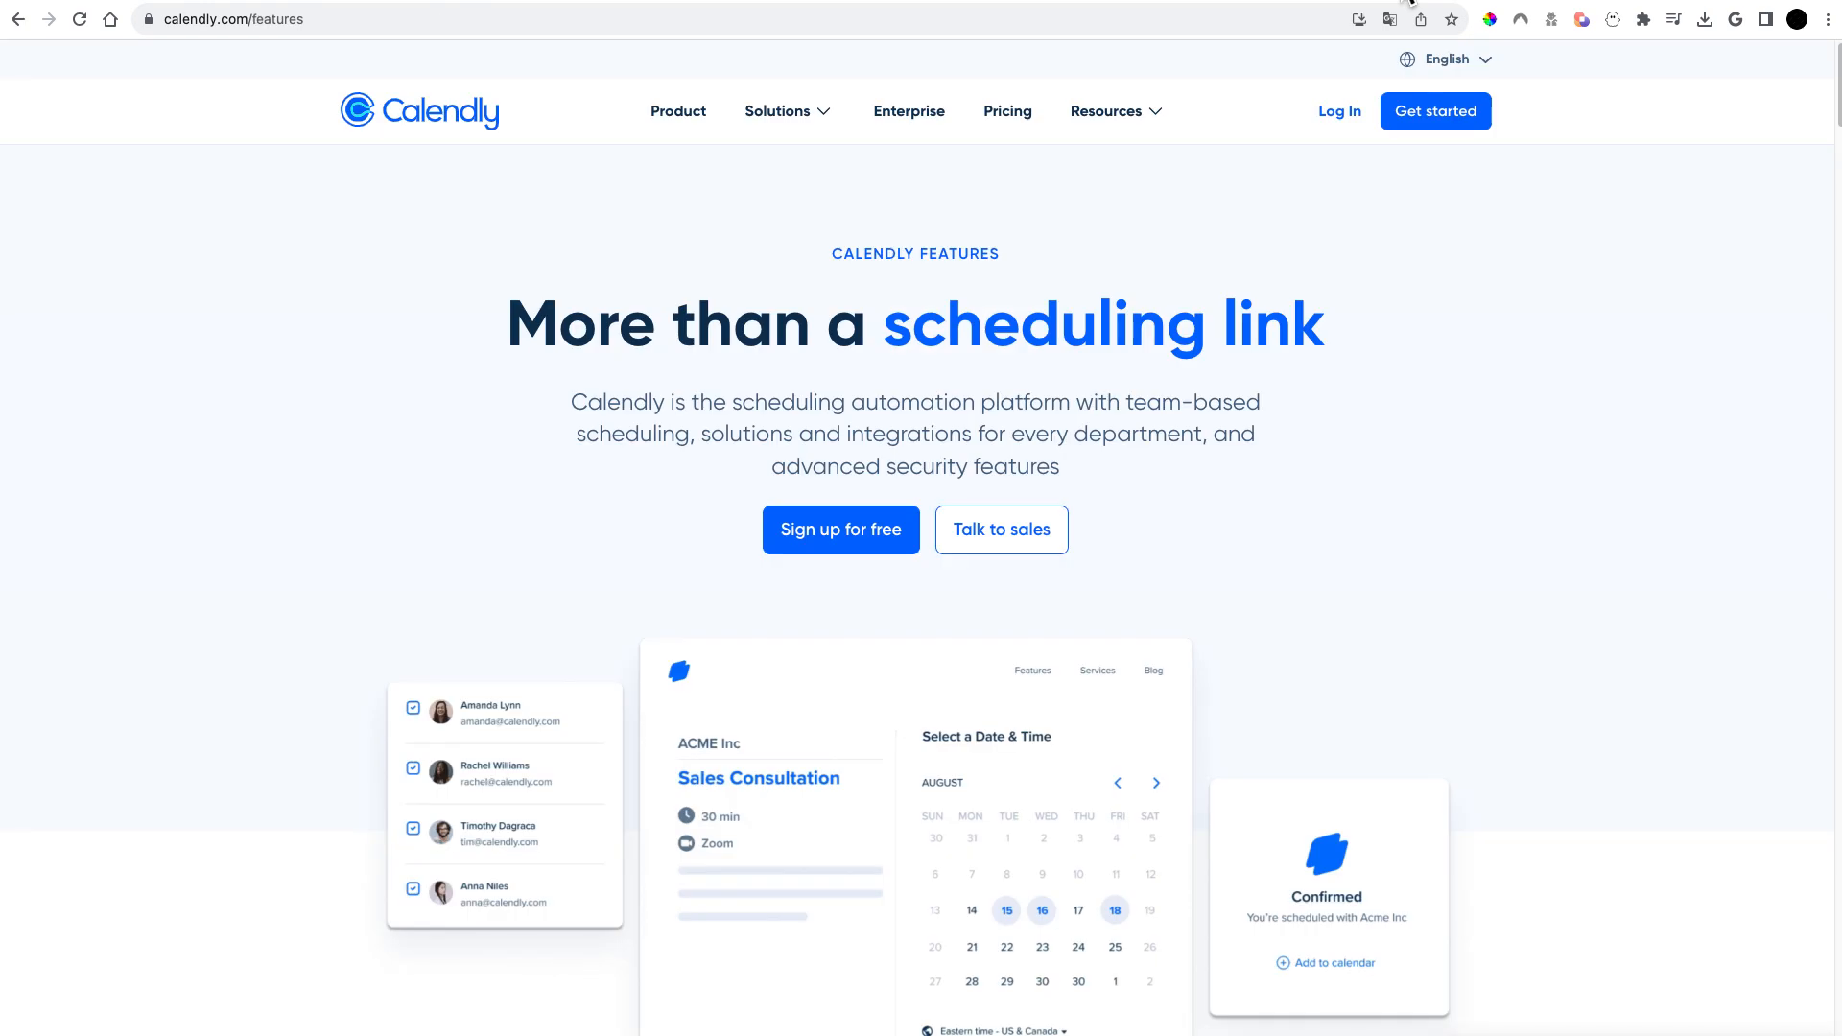
left_click(635, 2)
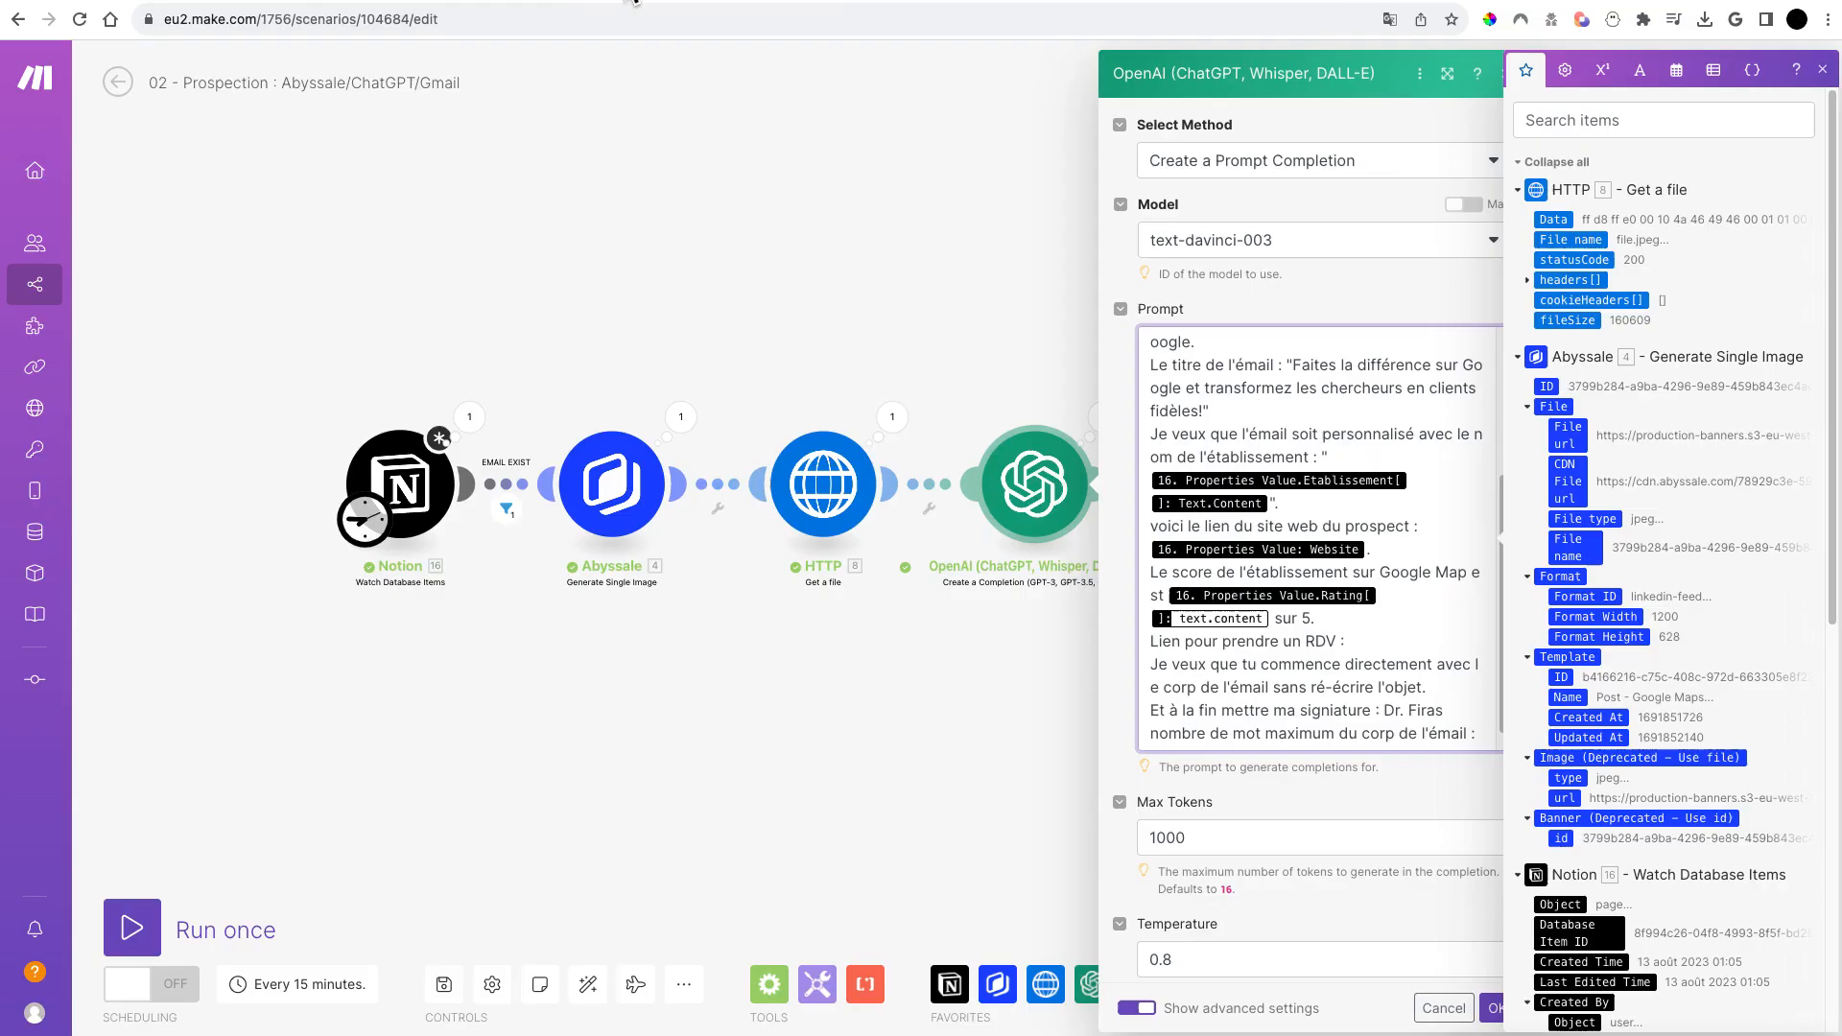
left_click(868, 316)
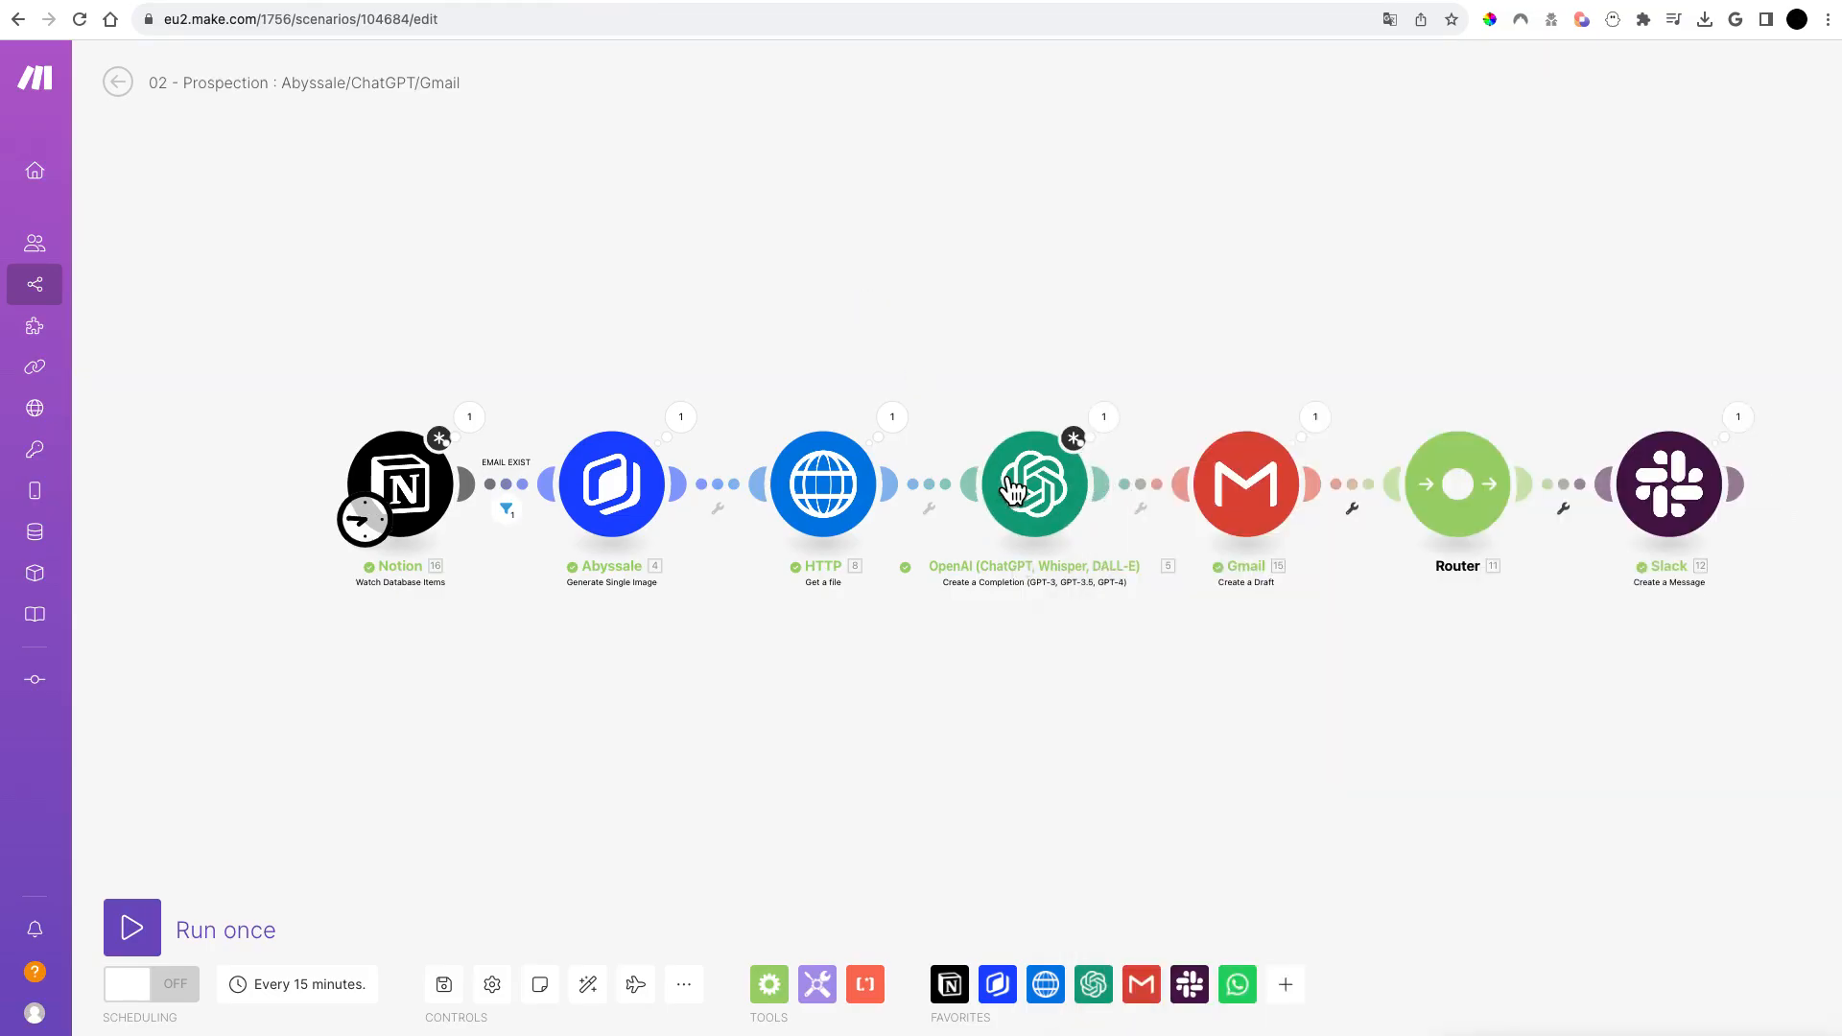
Step: Review the recipient, subject, content and attachment settings of the Gmail Create a Draft module
left_click(1247, 447)
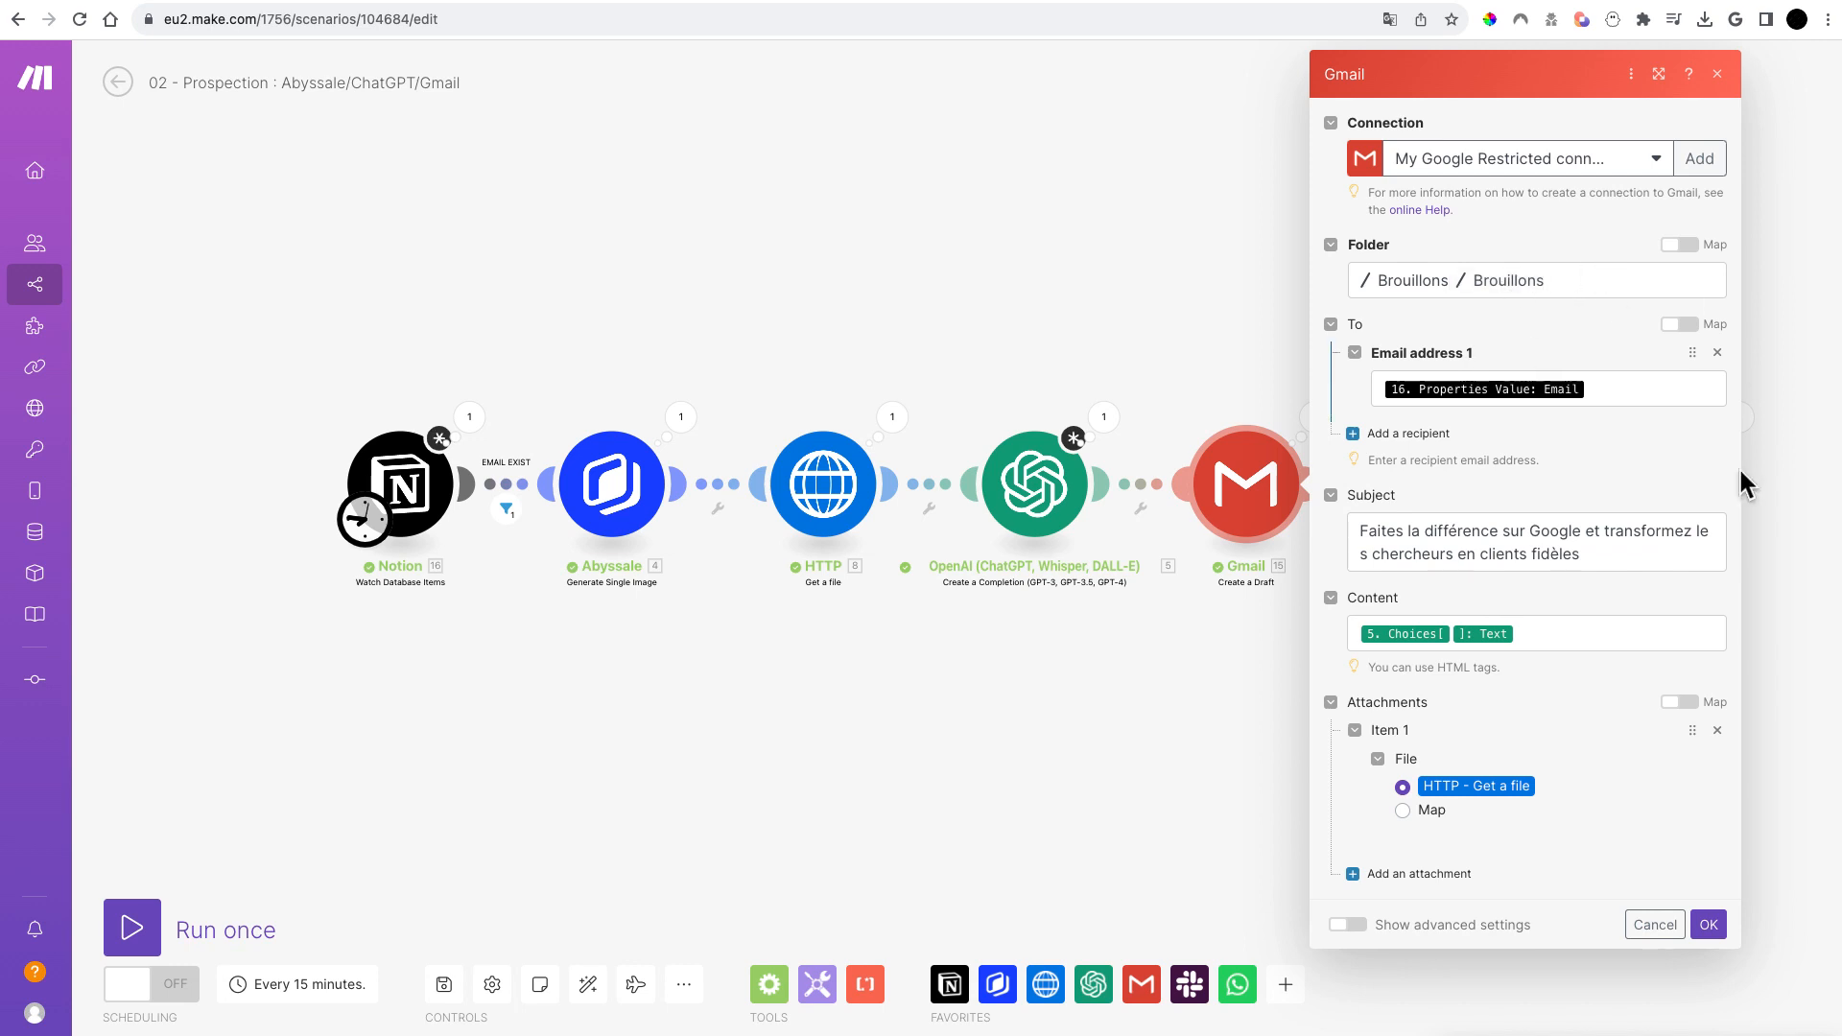
left_click(1038, 229)
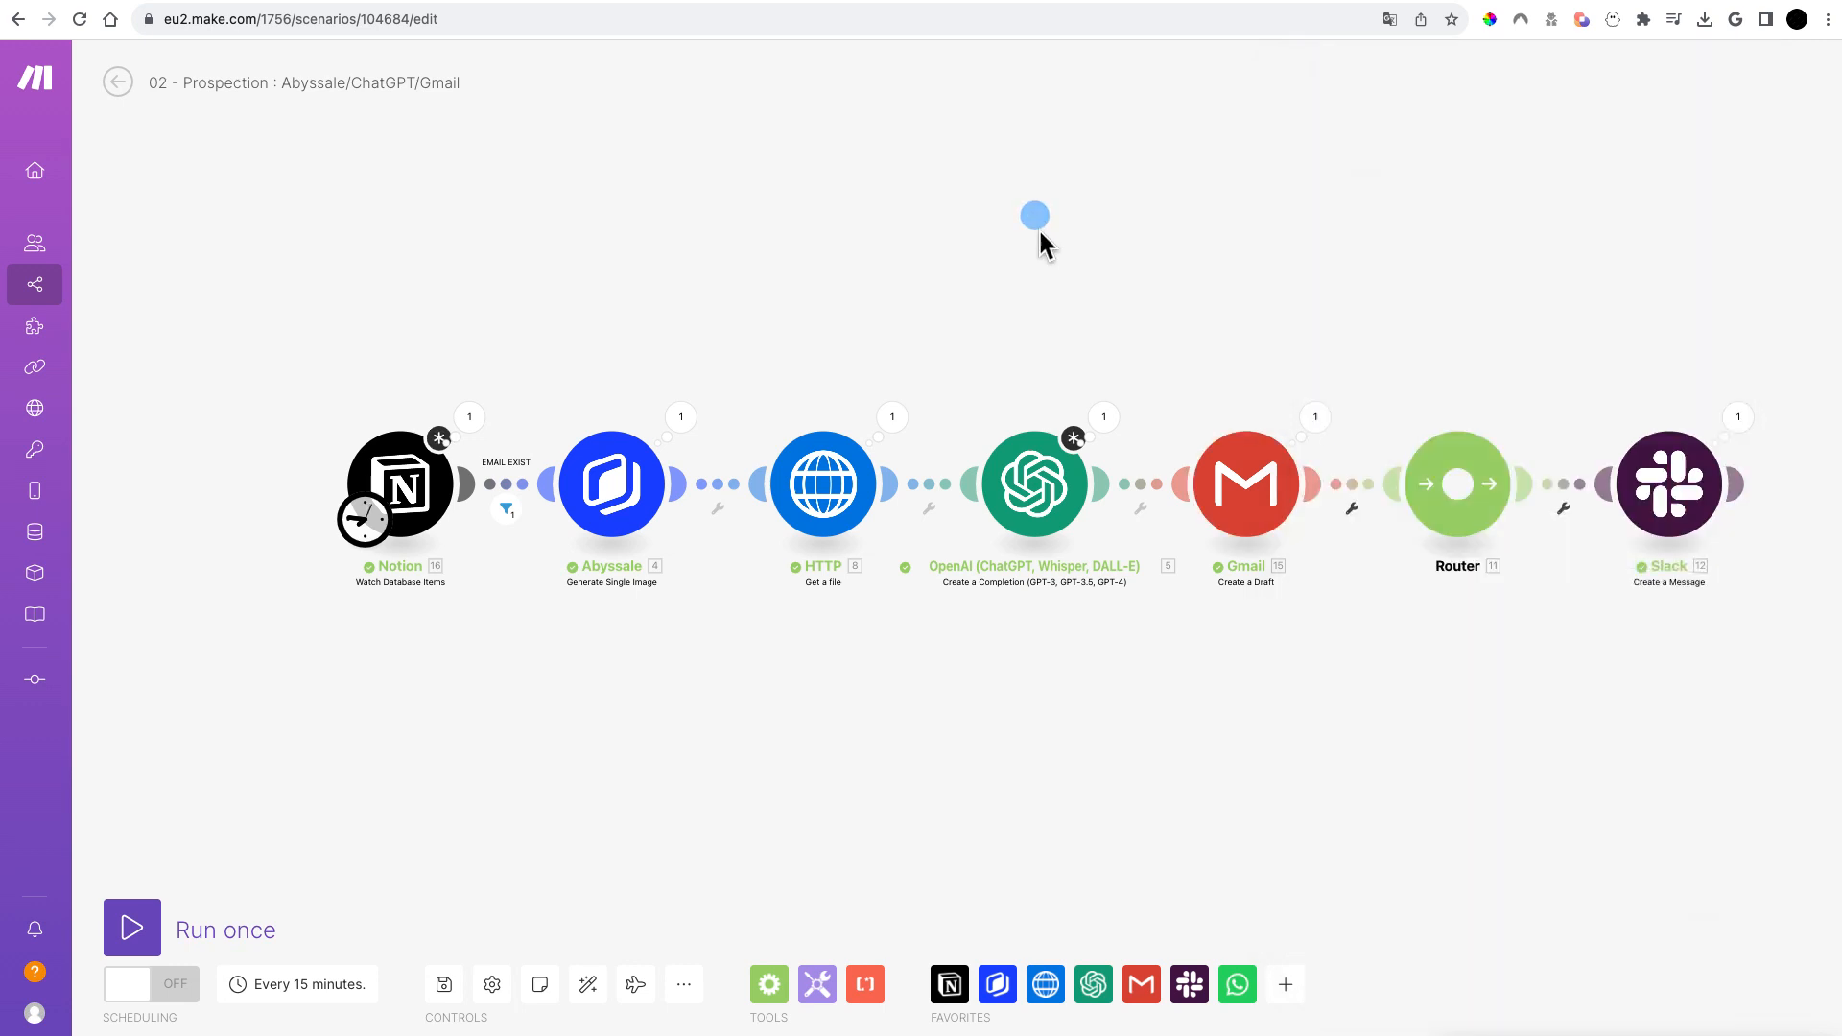
scroll(1214, 703, "down", 2)
scroll(1214, 703, "up", 2)
scroll(1212, 700, "up", 2)
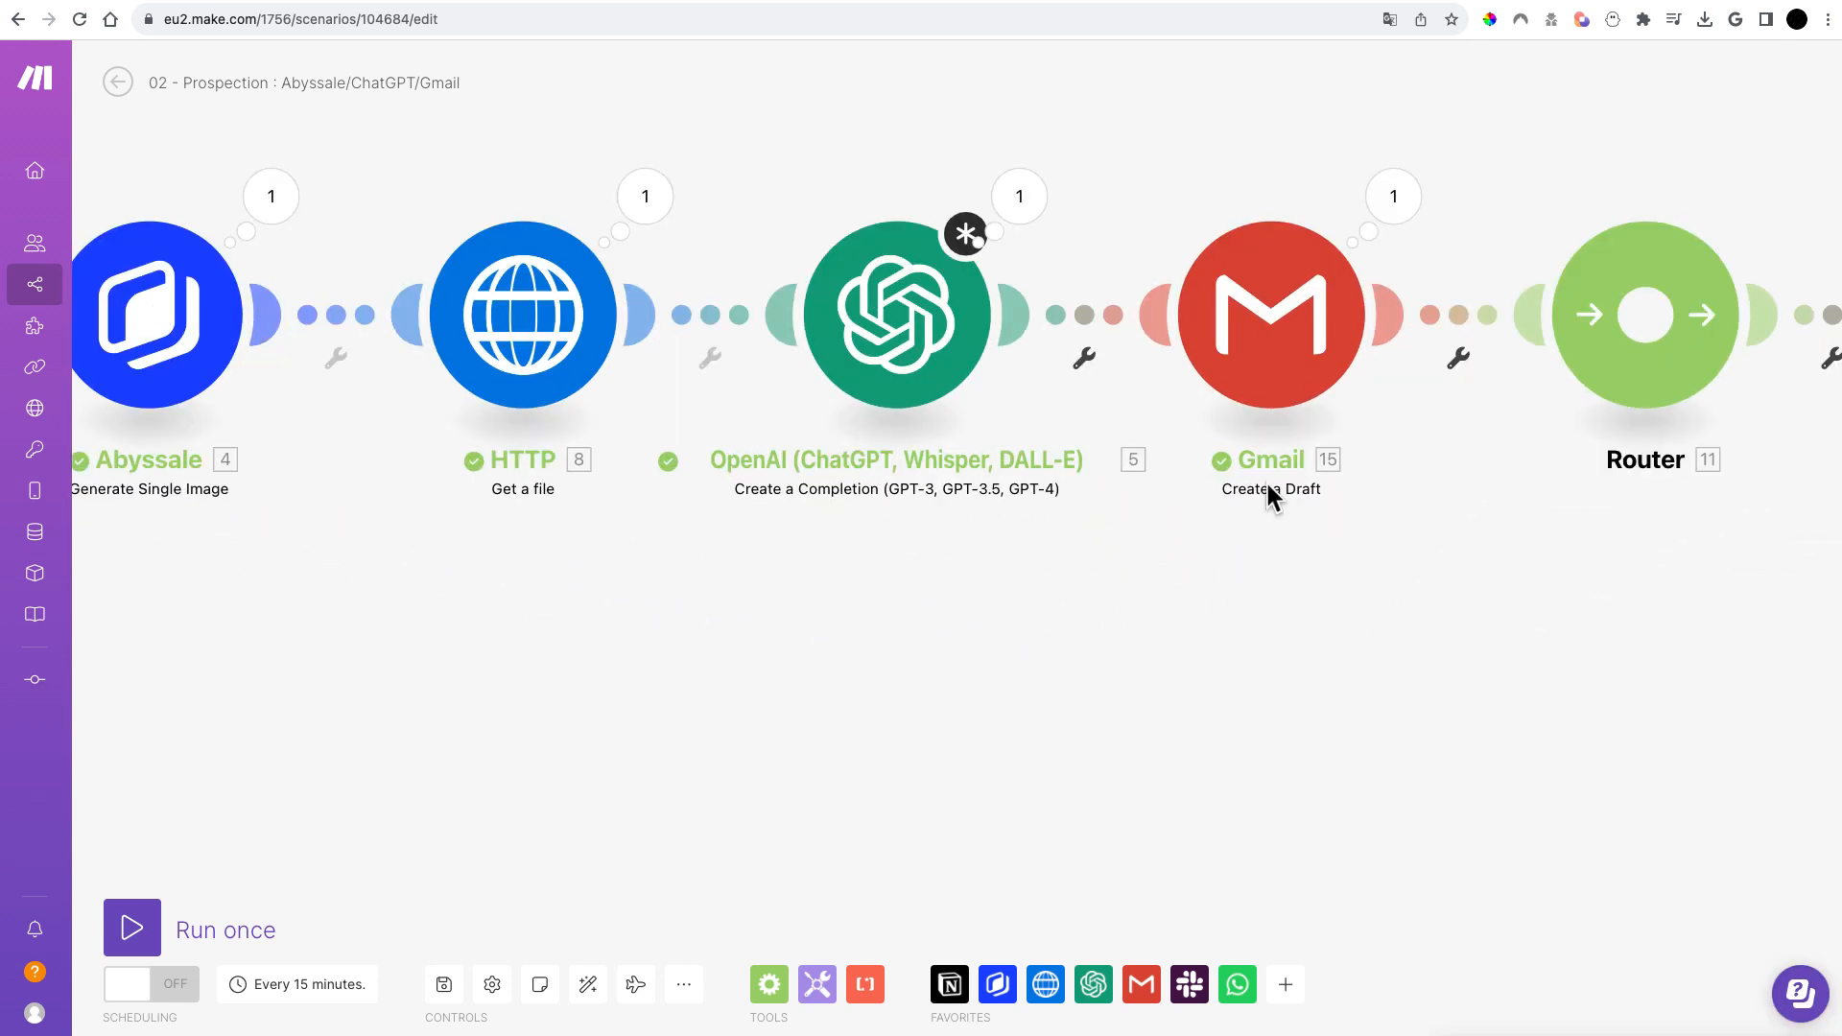
left_click(1414, 600)
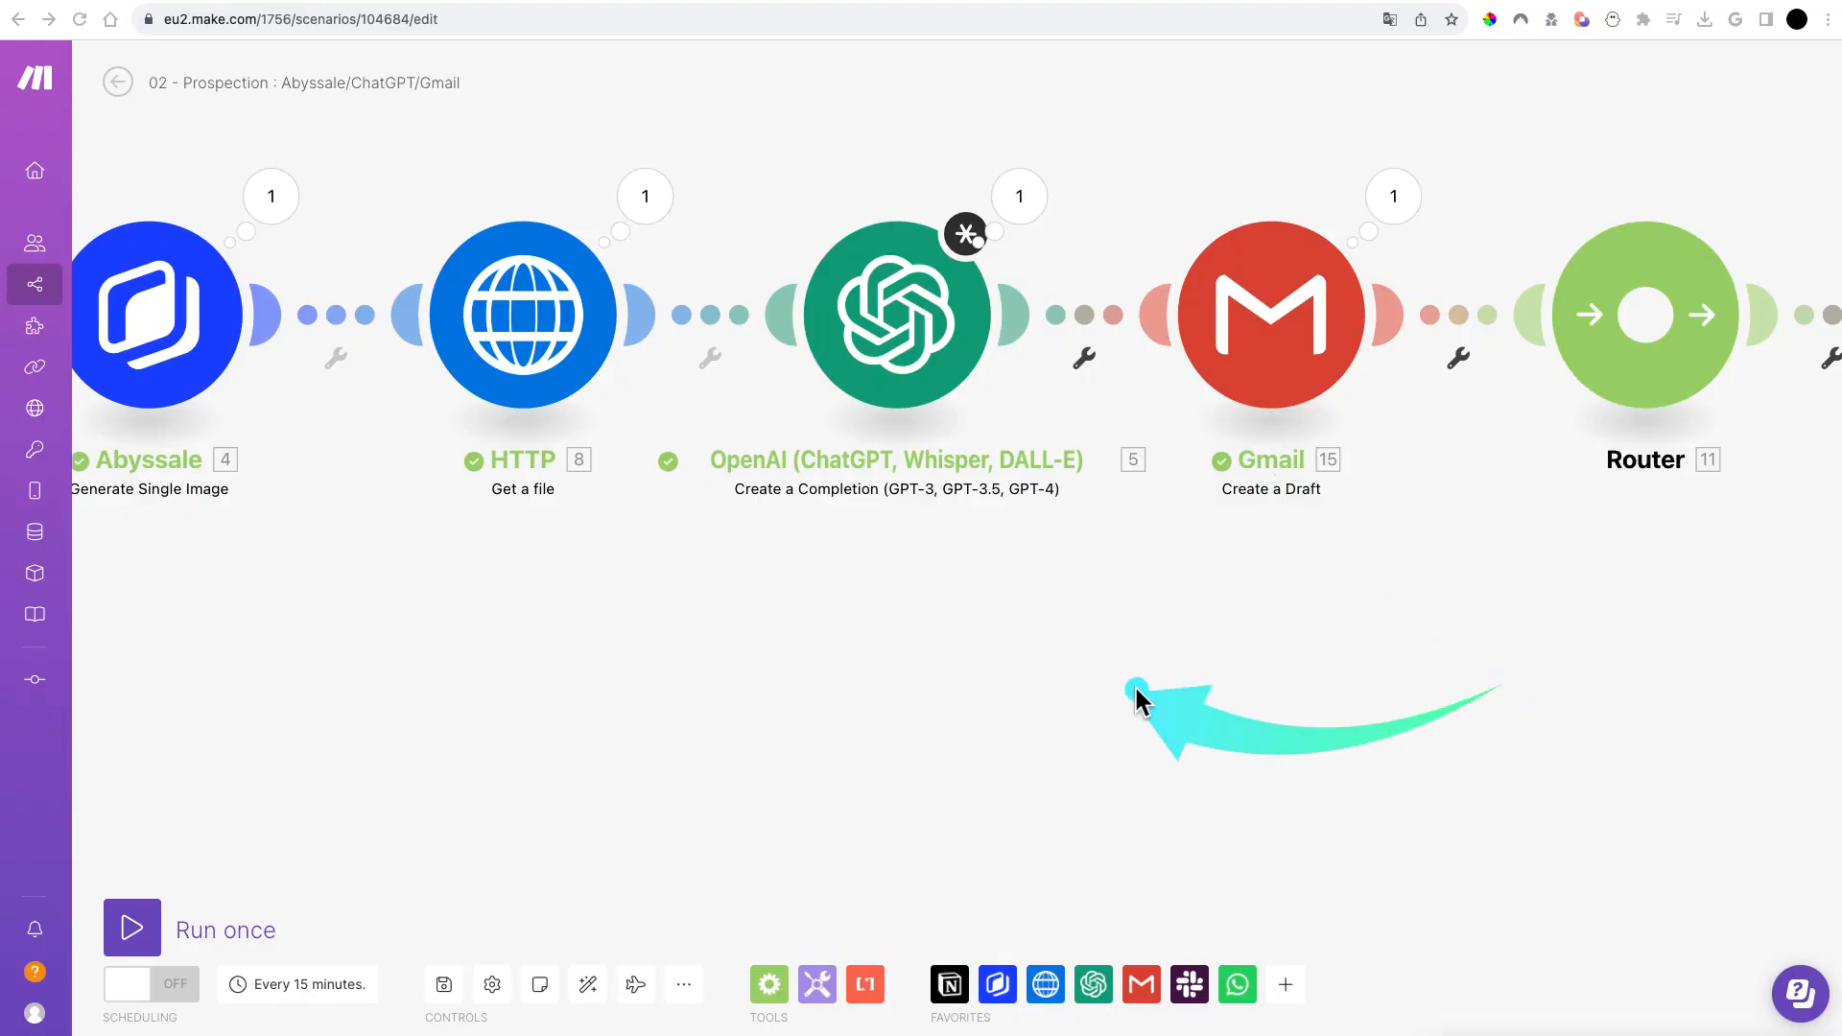
Step: Replace the Router with a direct link from the Gmail module to the Slack module and auto-align the scenario
left_click_drag(1526, 575, 1098, 625)
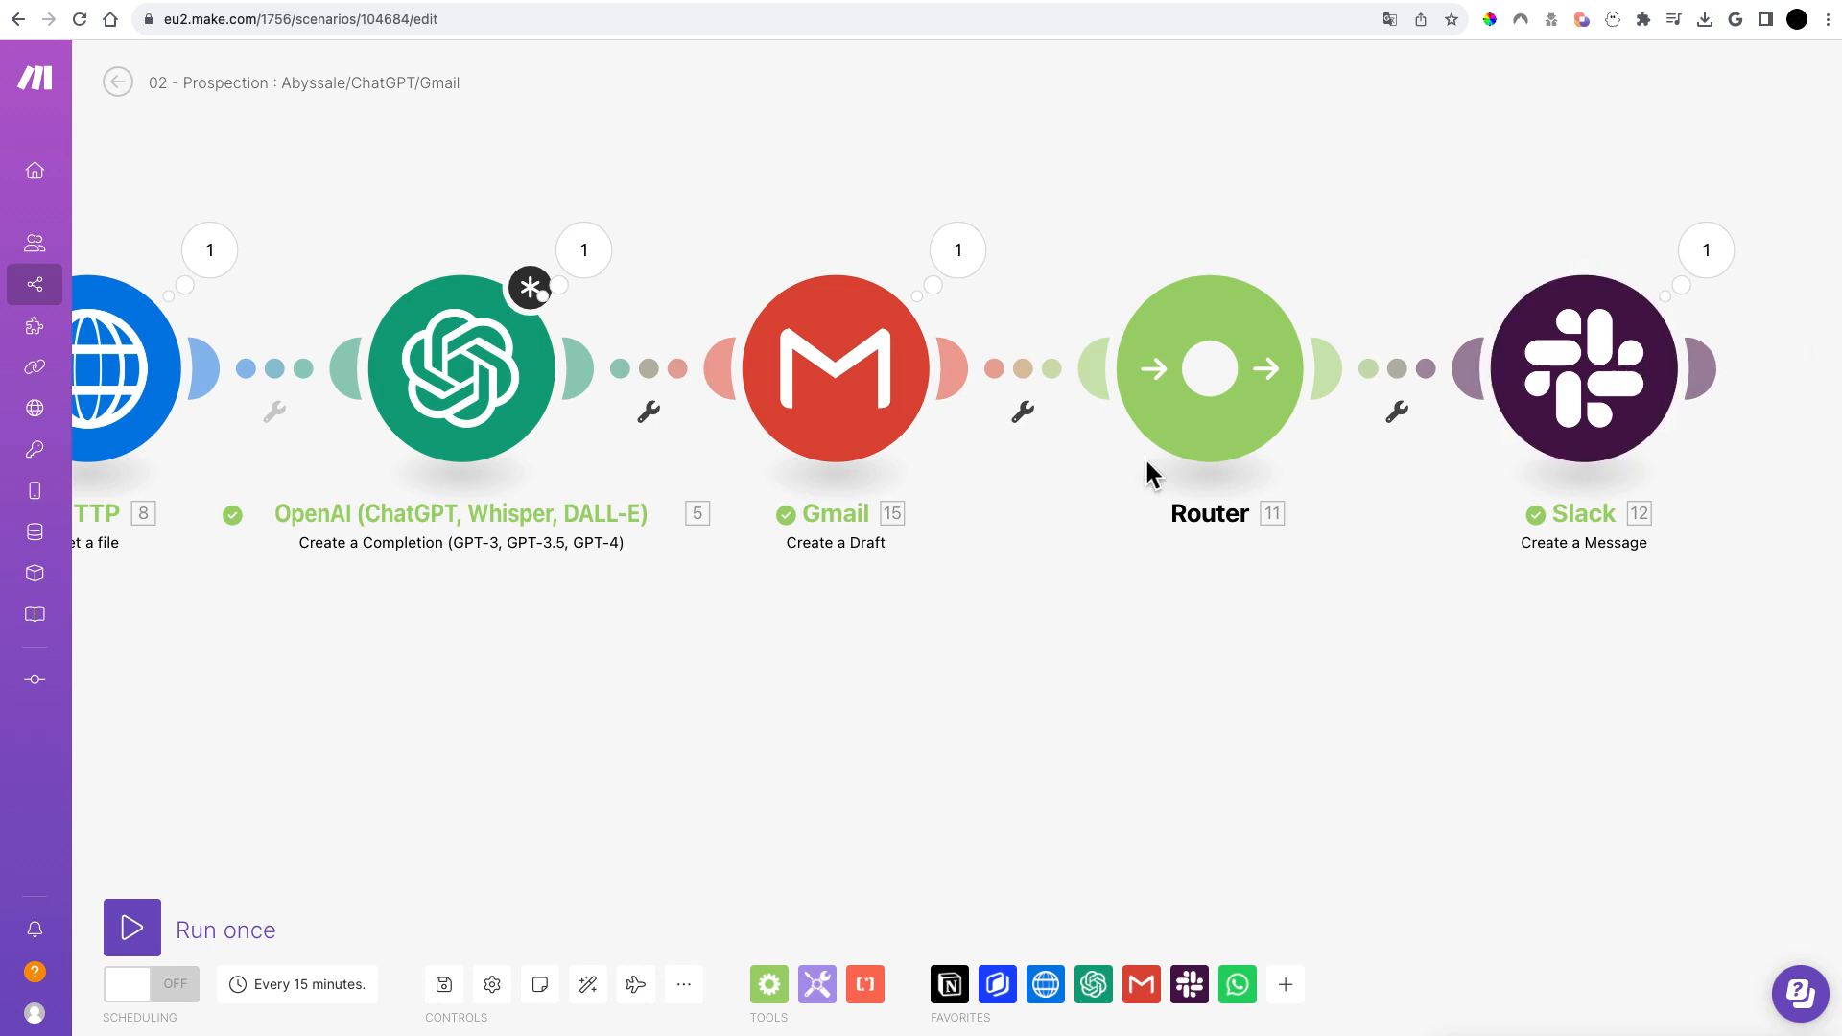
right_click(1188, 373)
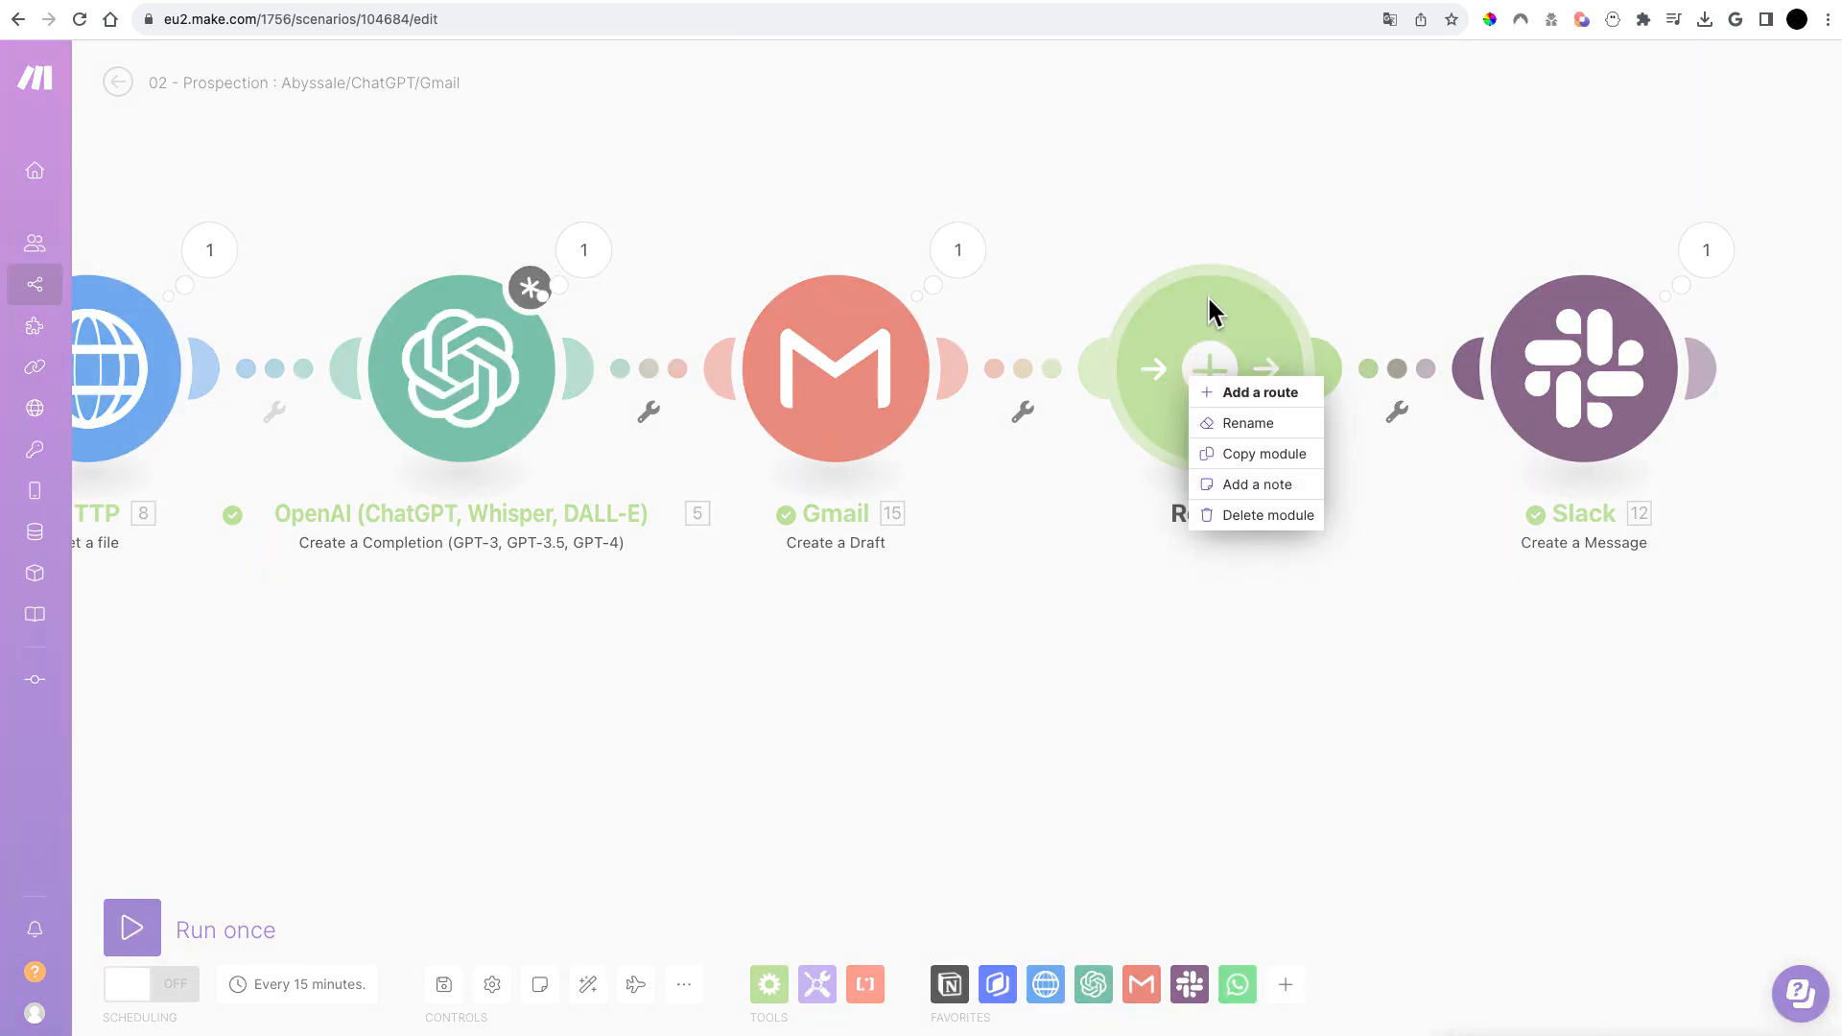
left_click(1291, 514)
left_click_drag(1460, 365, 959, 361)
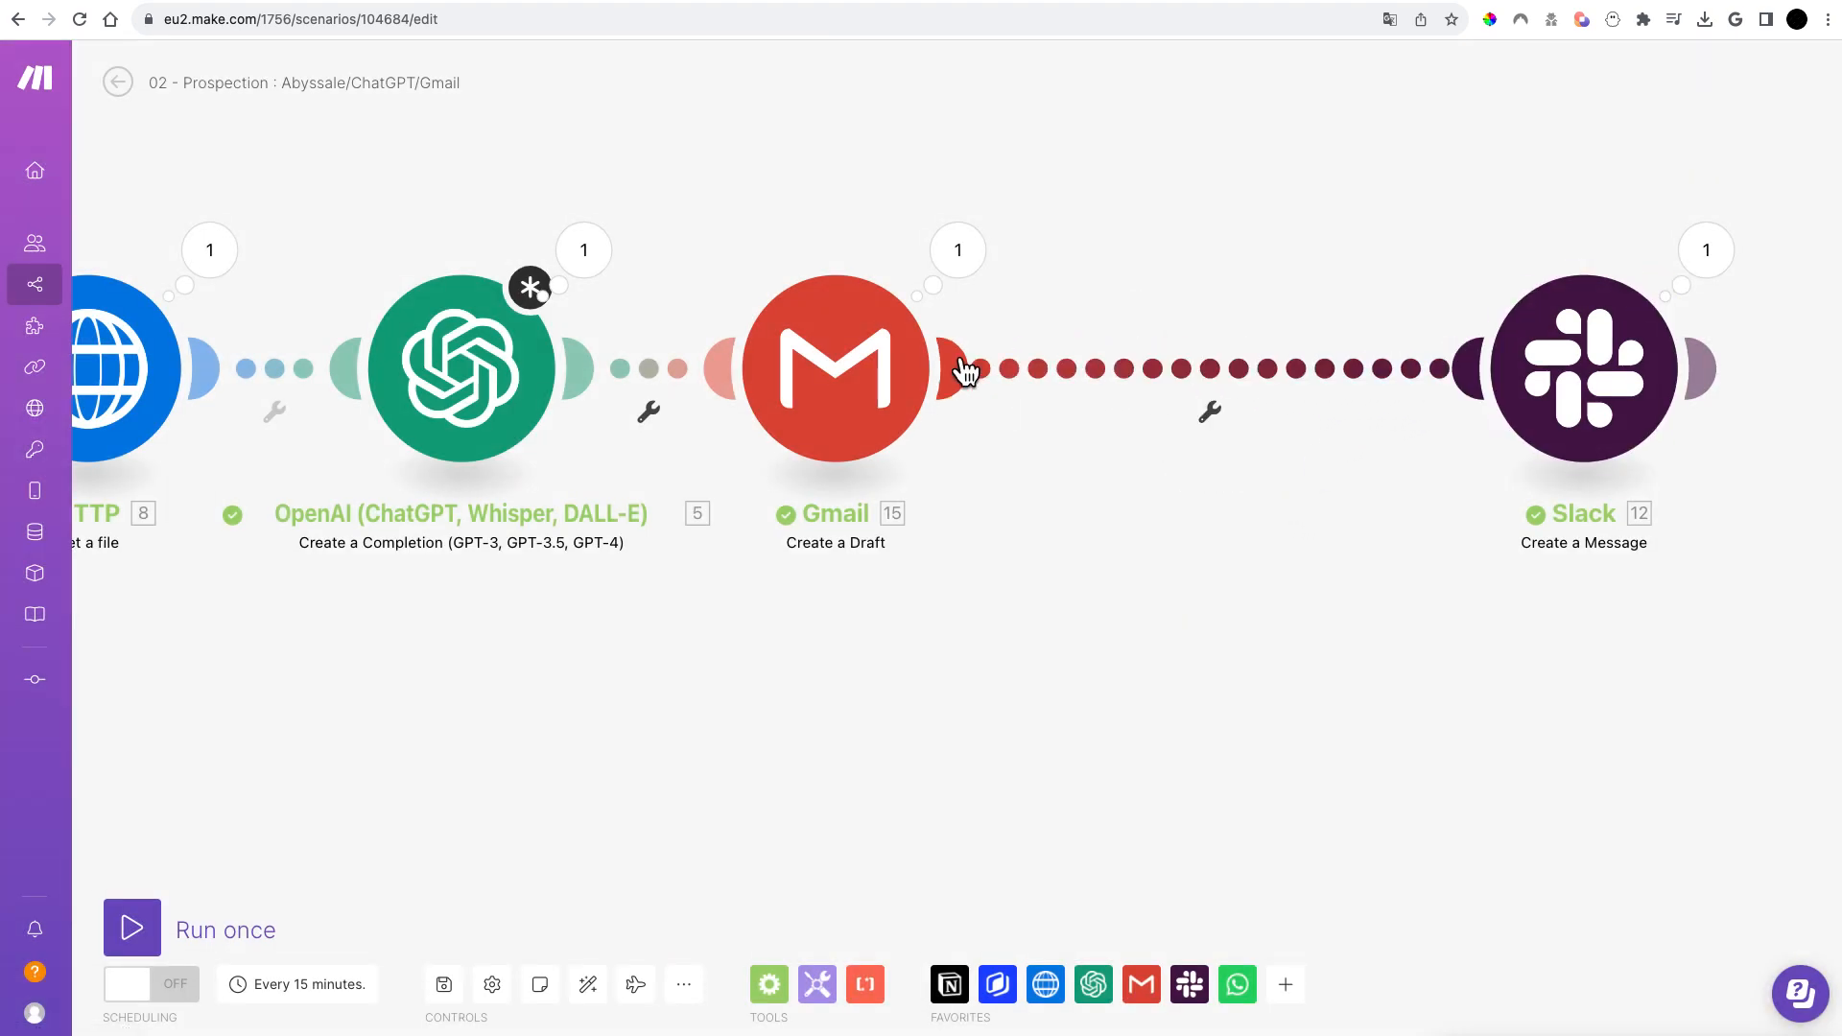
left_click(605, 992)
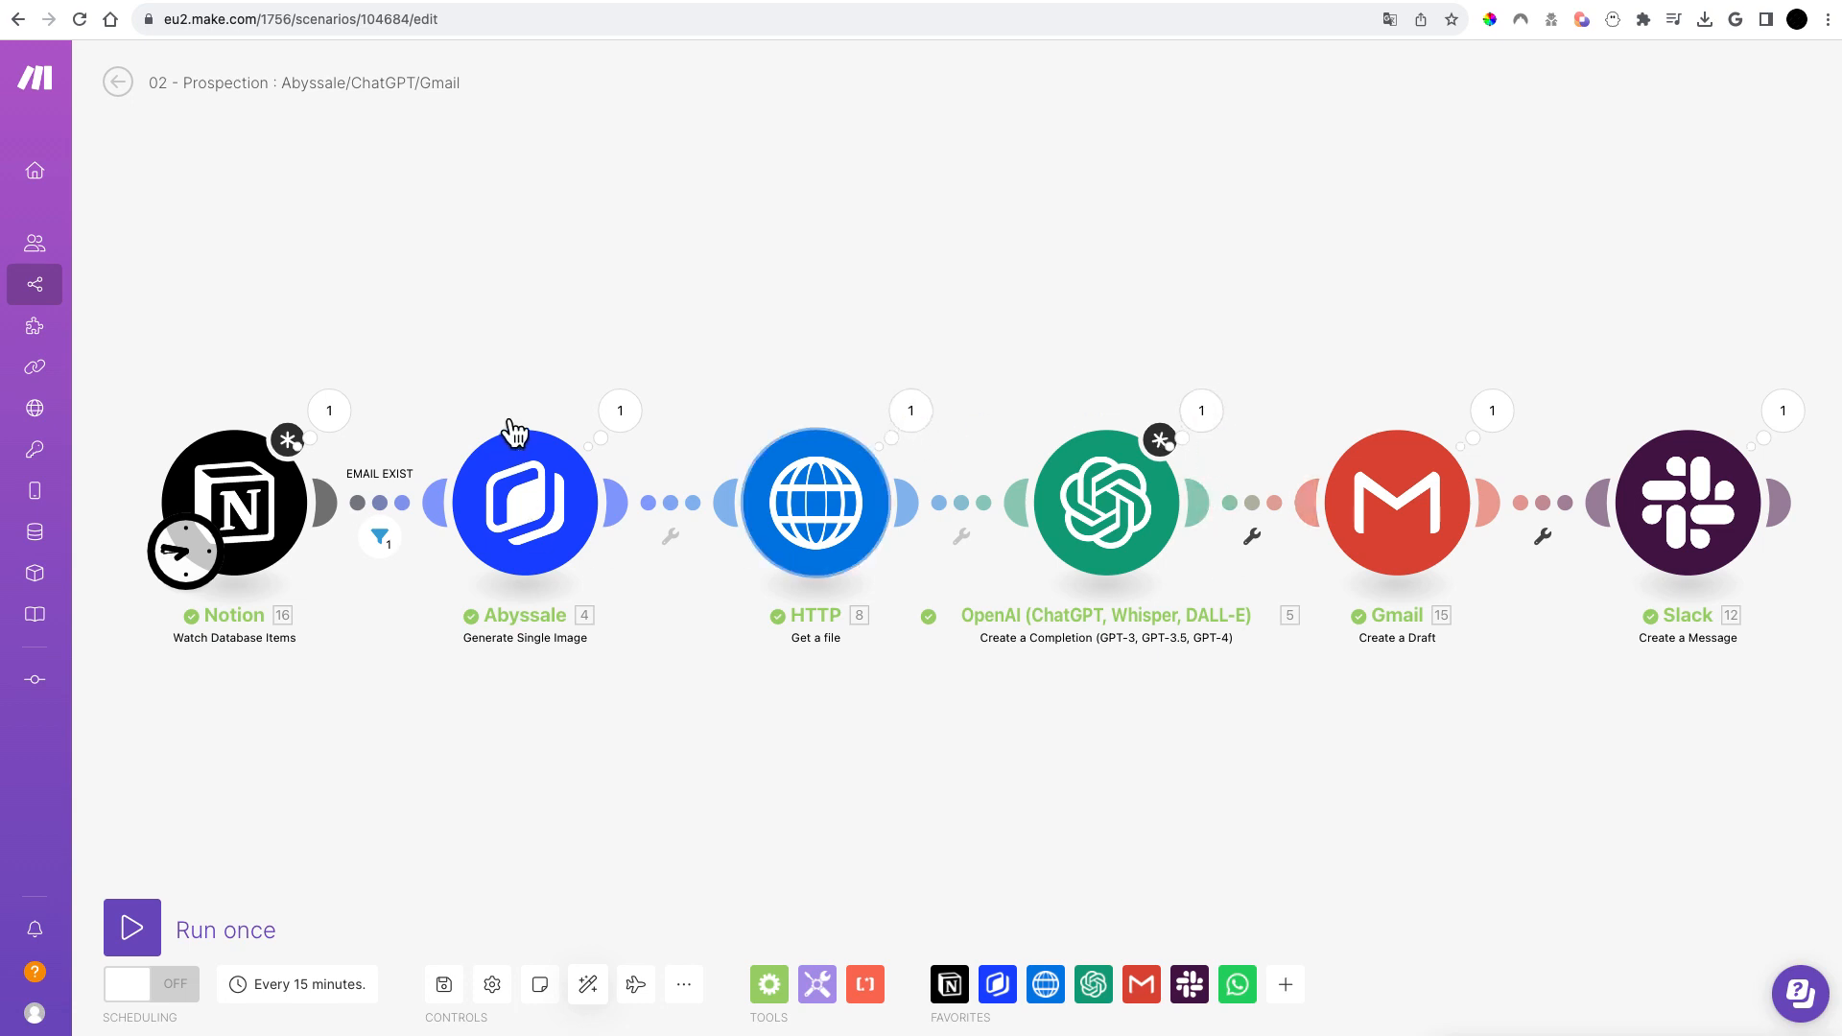
Step: Examine the Notion module's run output, expanding the property values to check the contact's email and the Etablissement text content
left_click(912, 412)
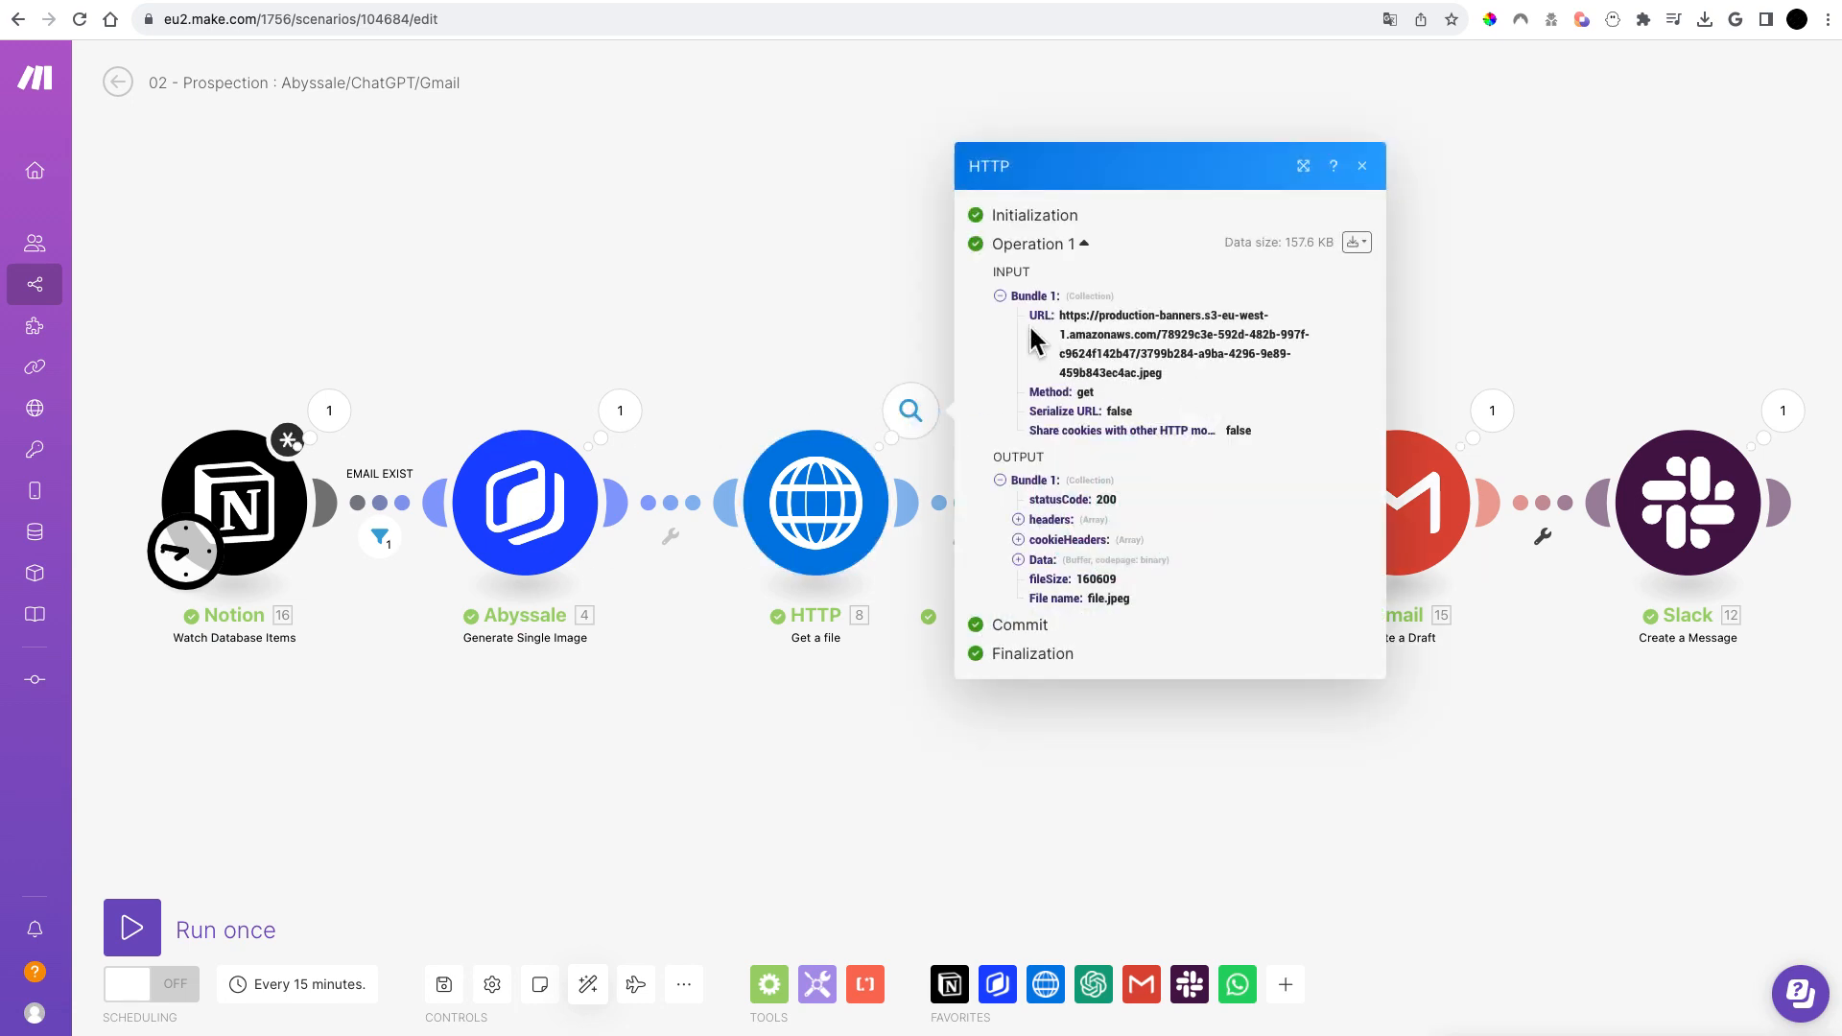
left_click(336, 411)
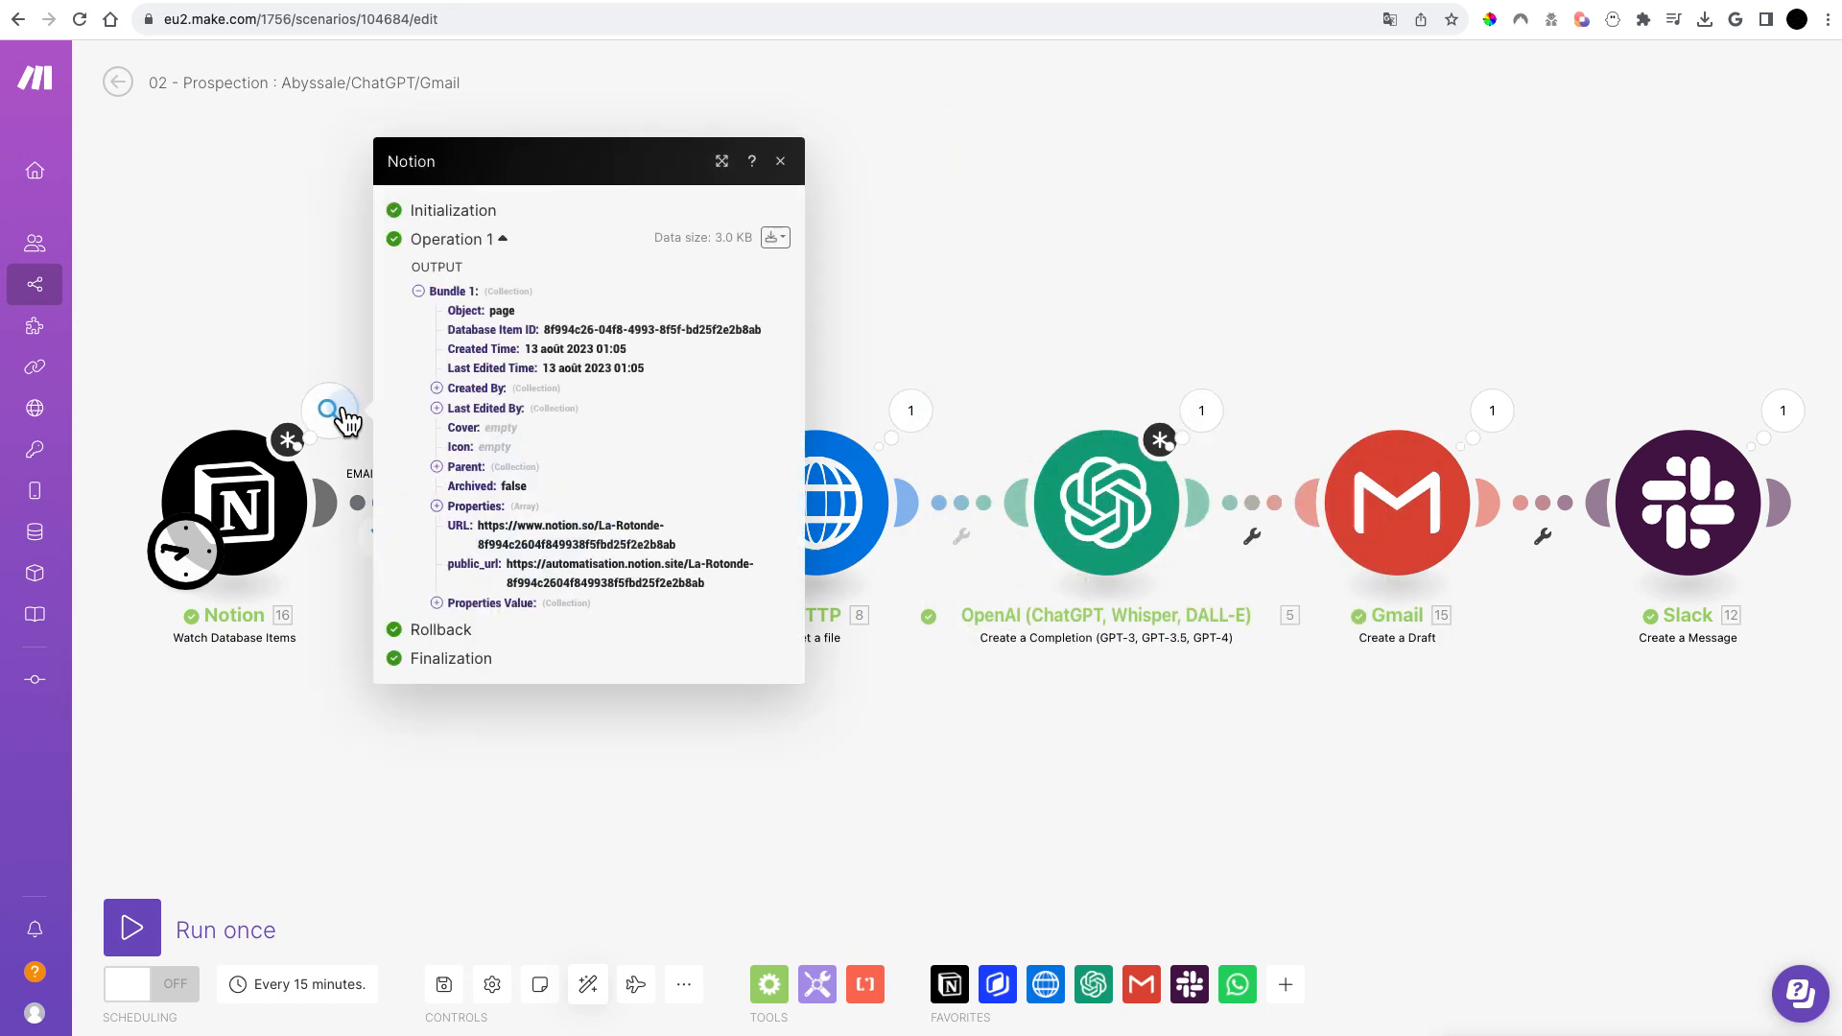
left_click(438, 603)
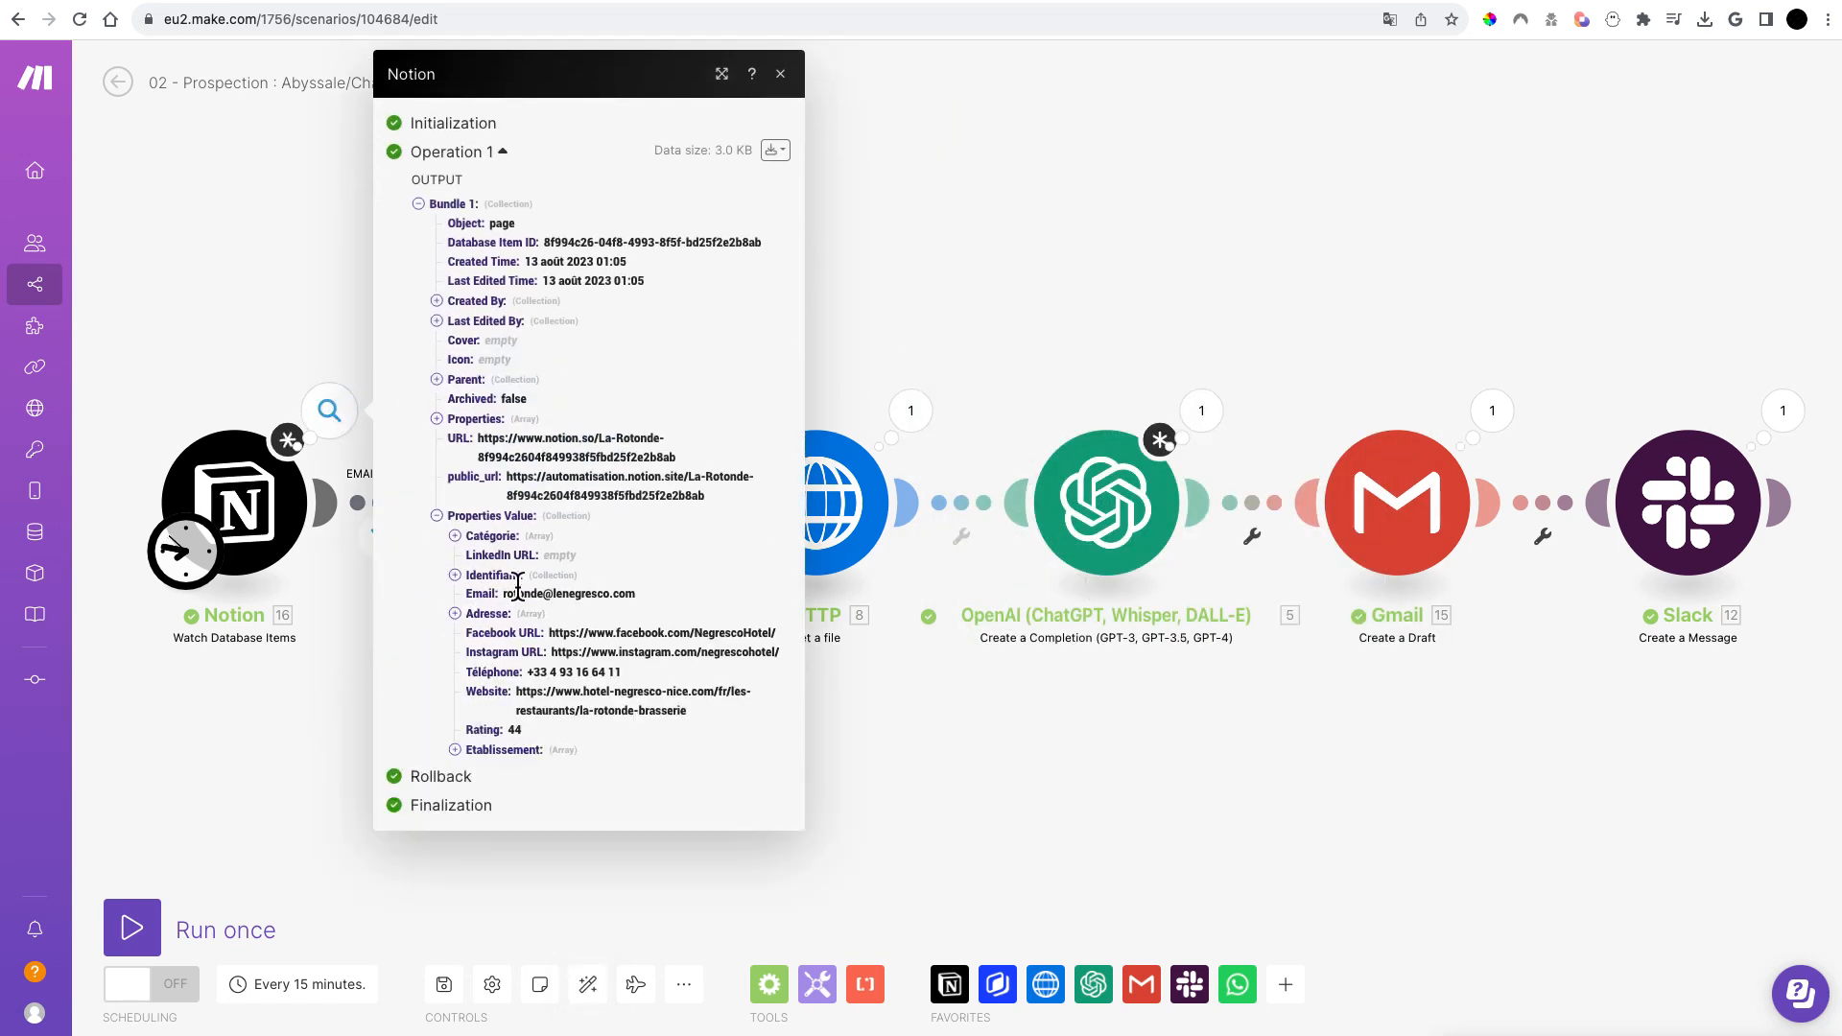
left_click_drag(502, 594, 635, 594)
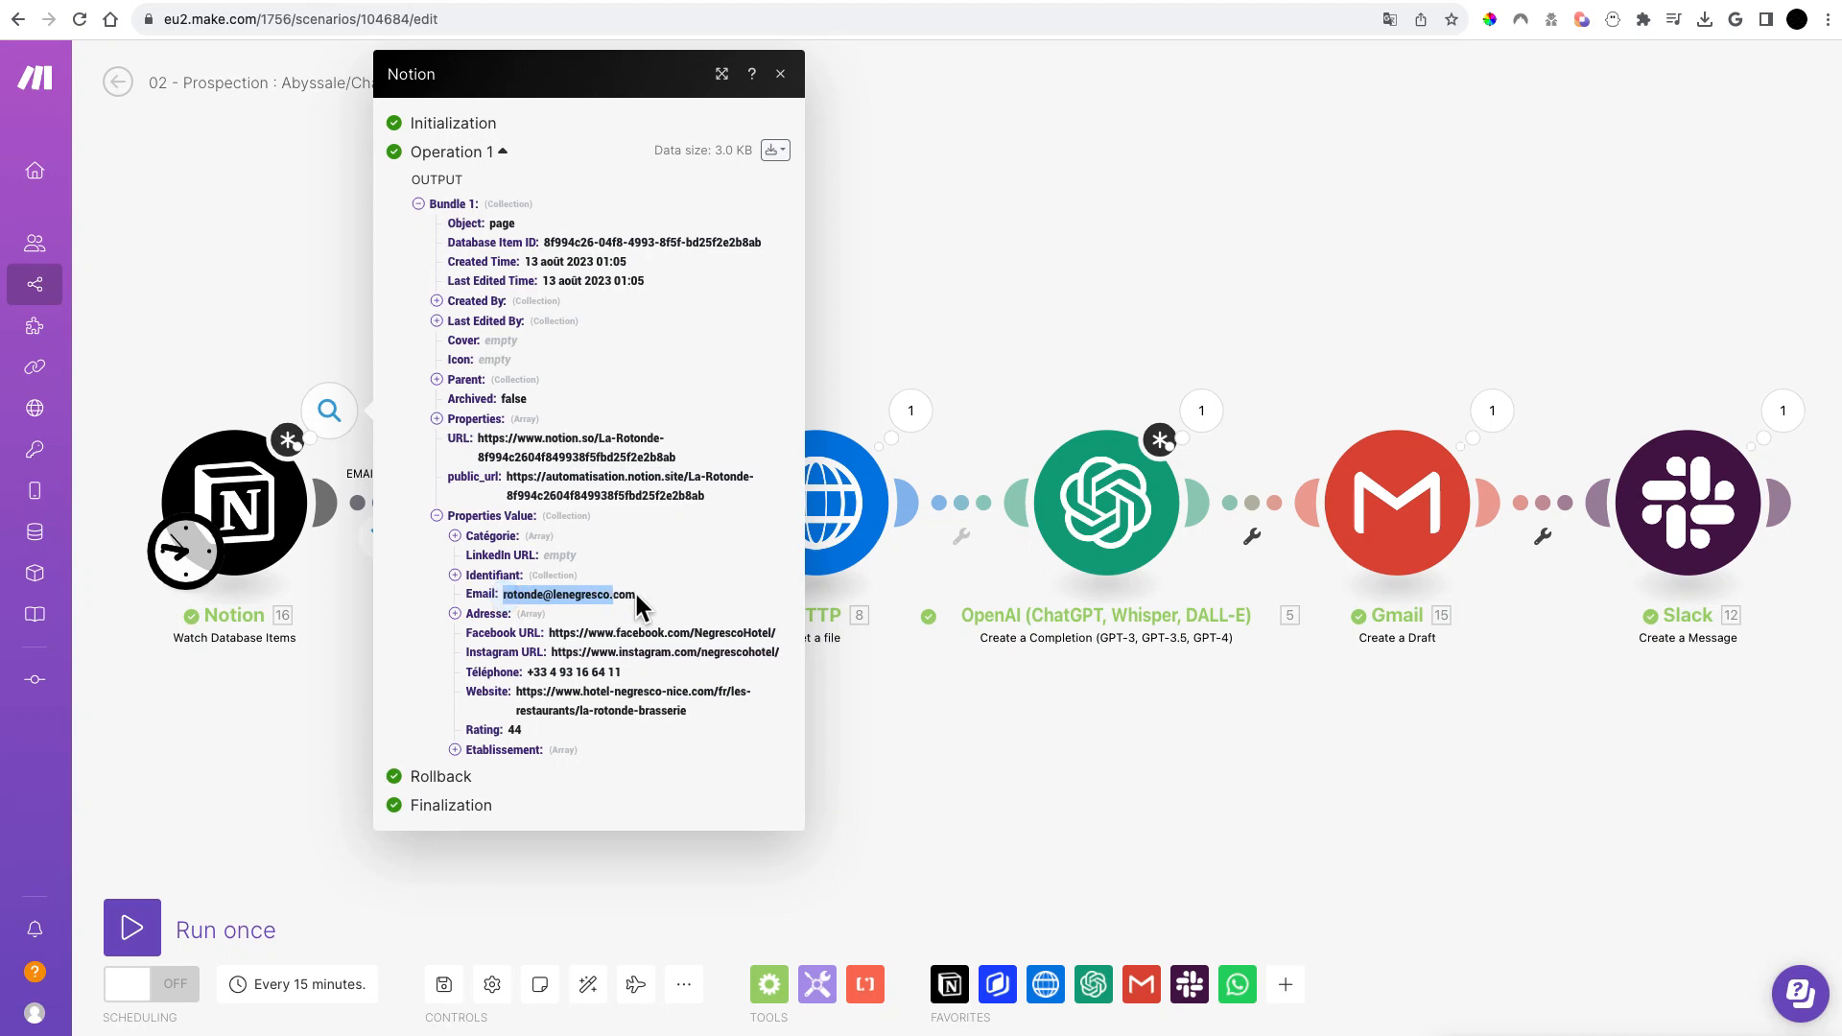
left_click(455, 750)
left_click(473, 770)
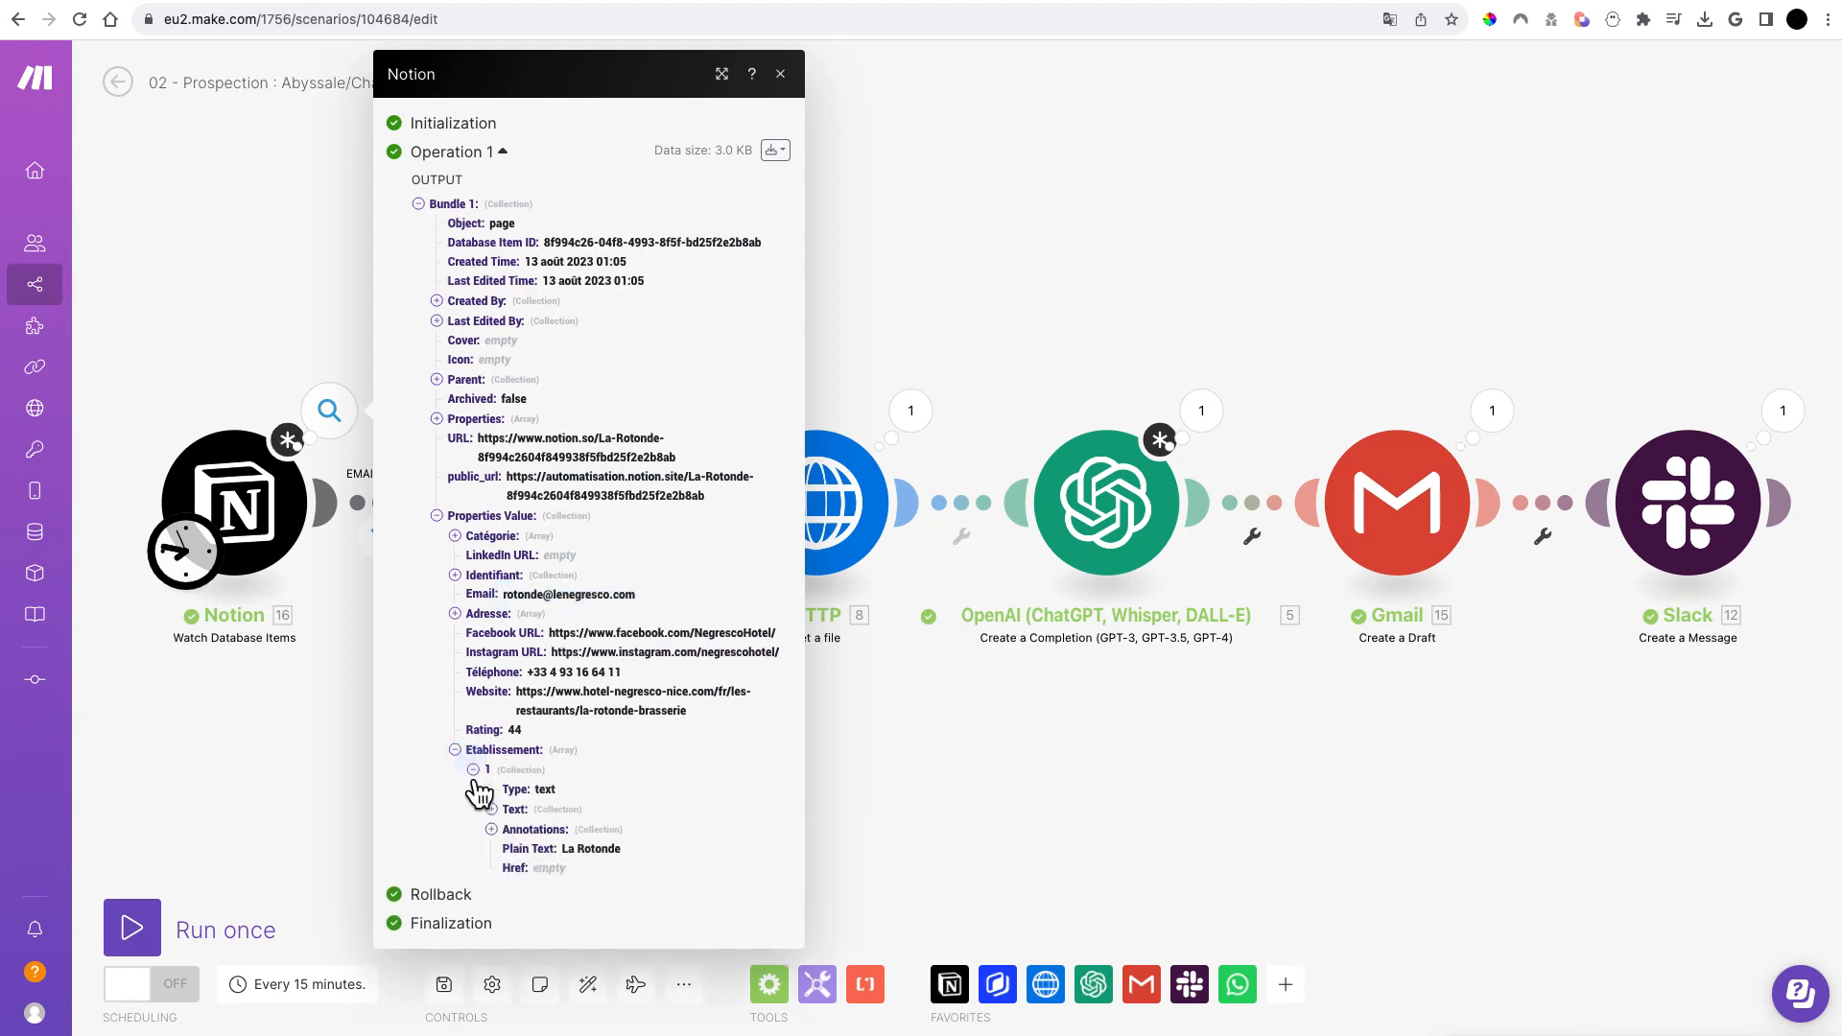
left_click(492, 809)
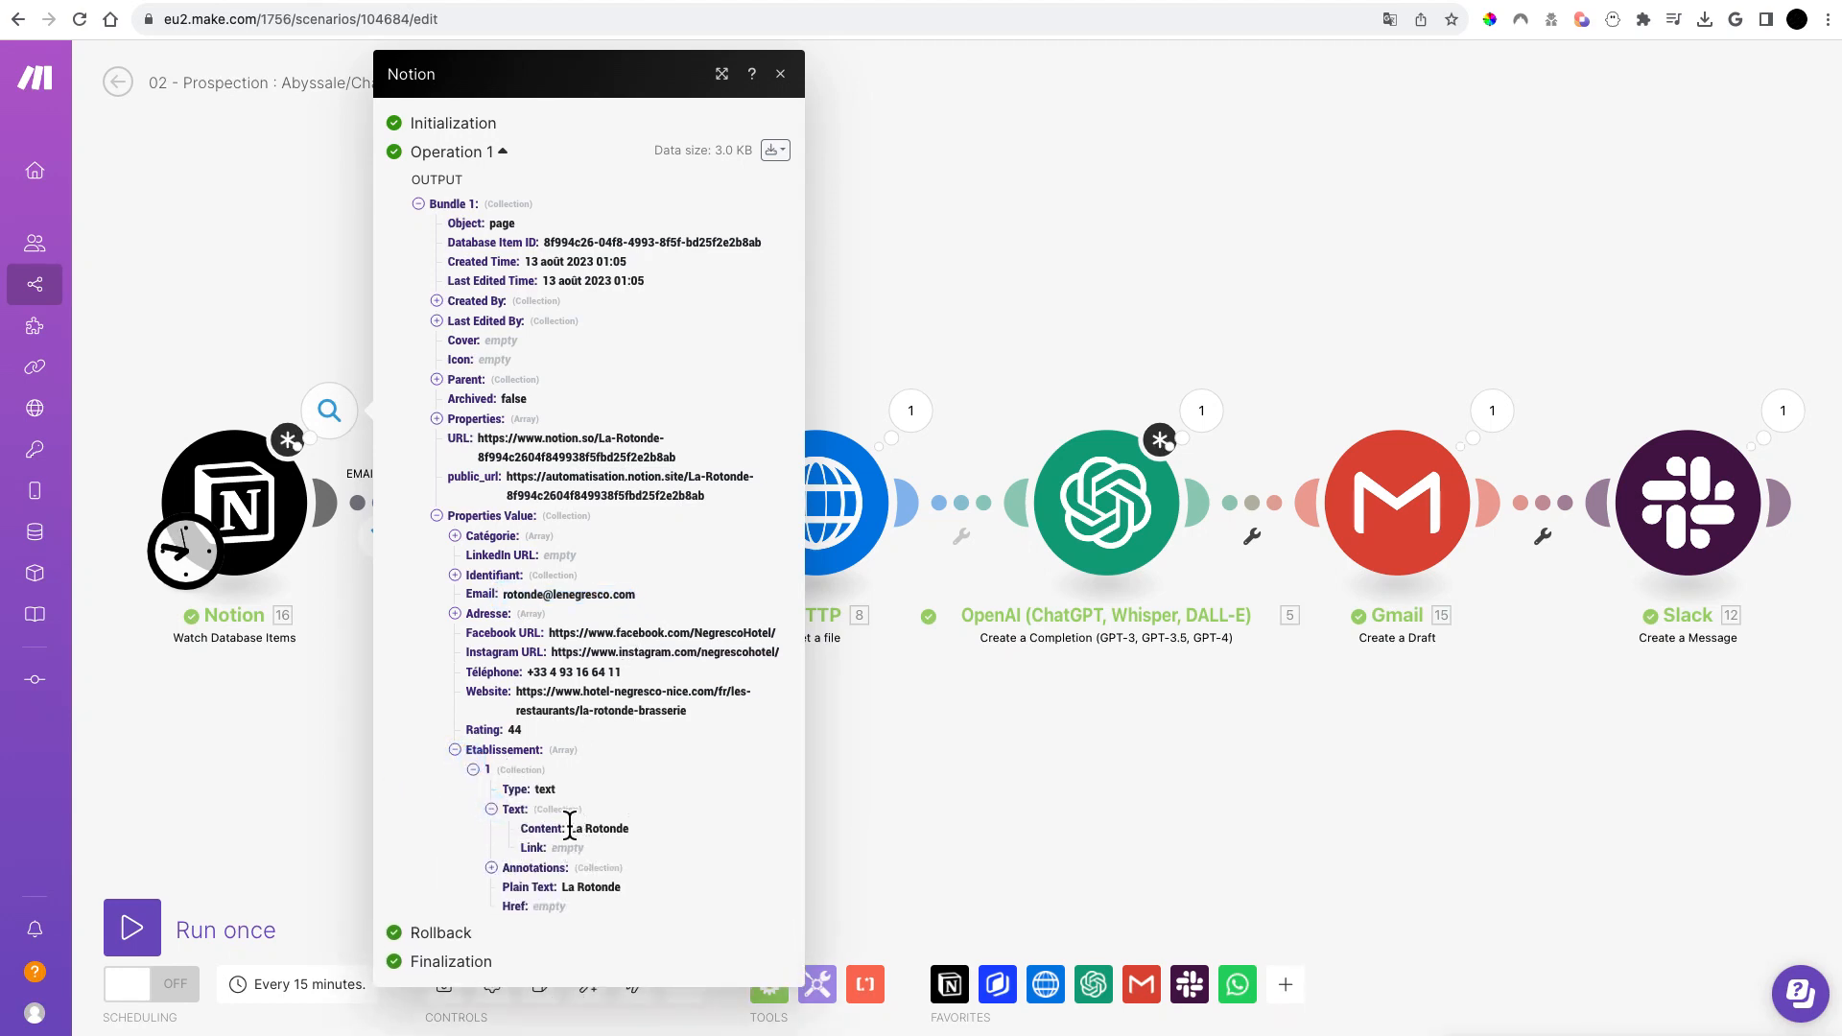
left_click(1023, 813)
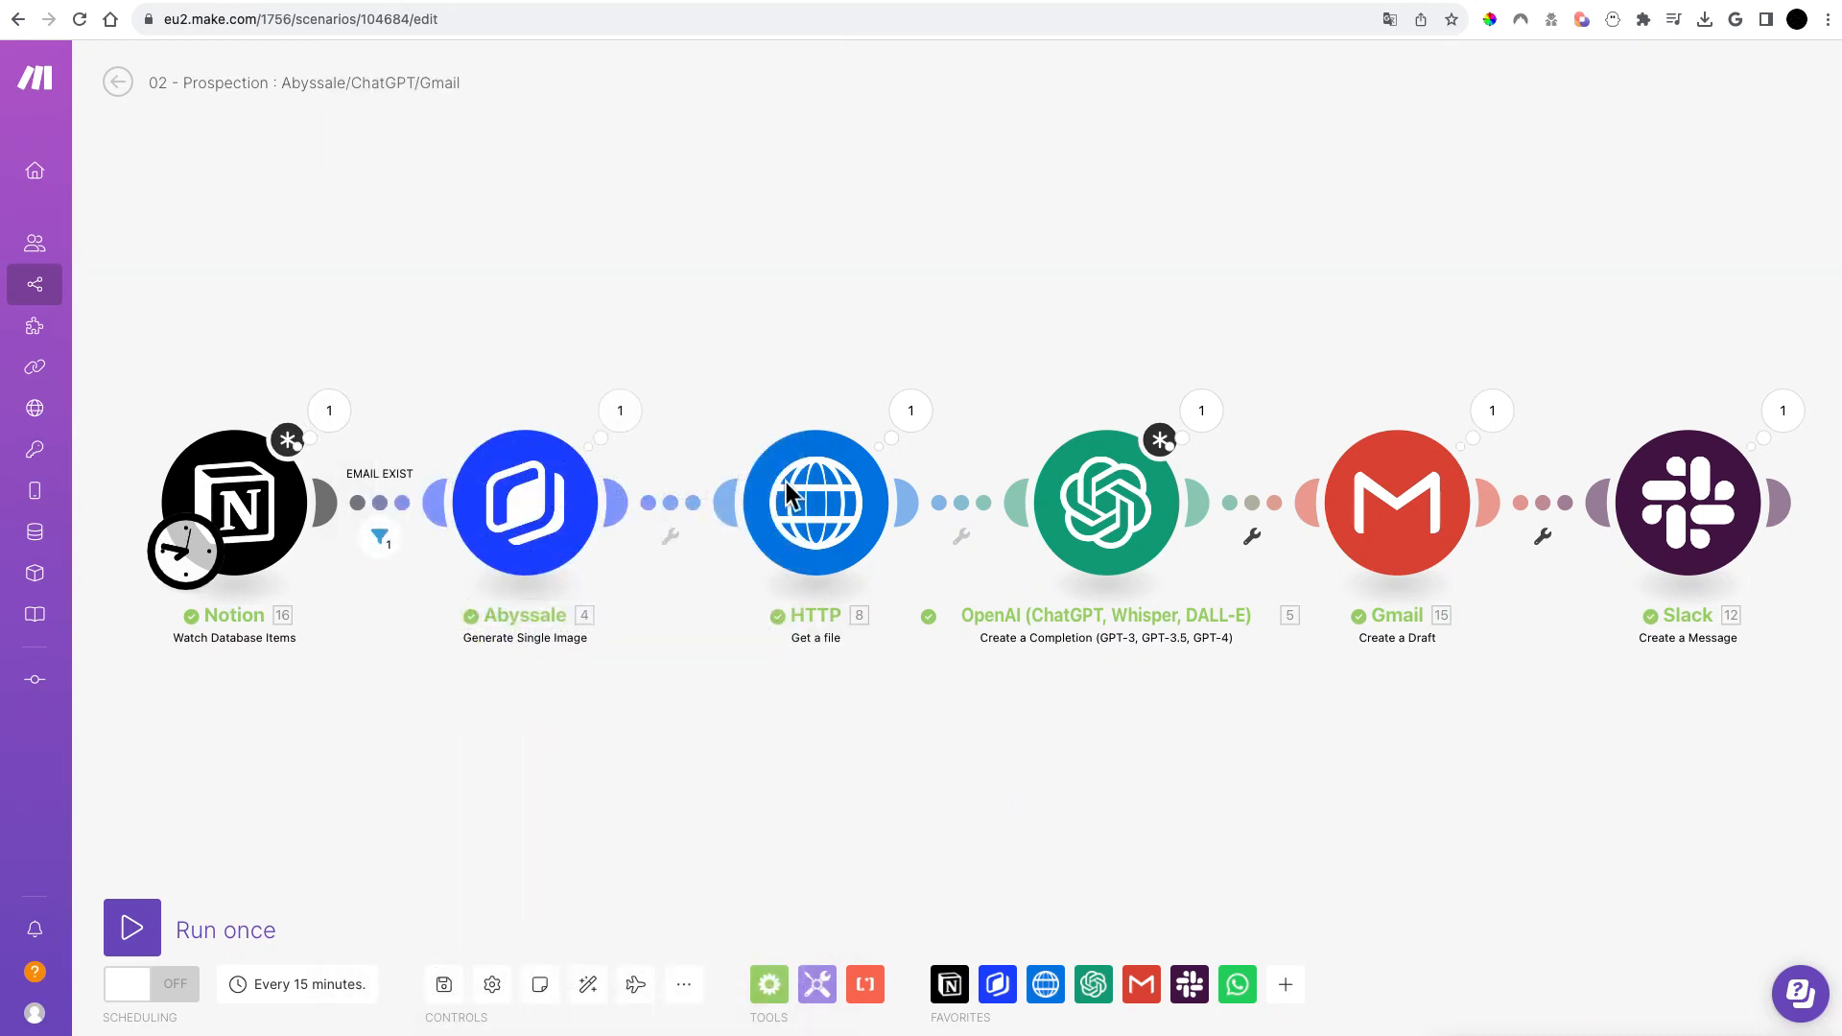
Step: Open the image URL from the HTTP module's run input in the browser to view the generated restaurant banner, and return to the scenario
left_click(914, 415)
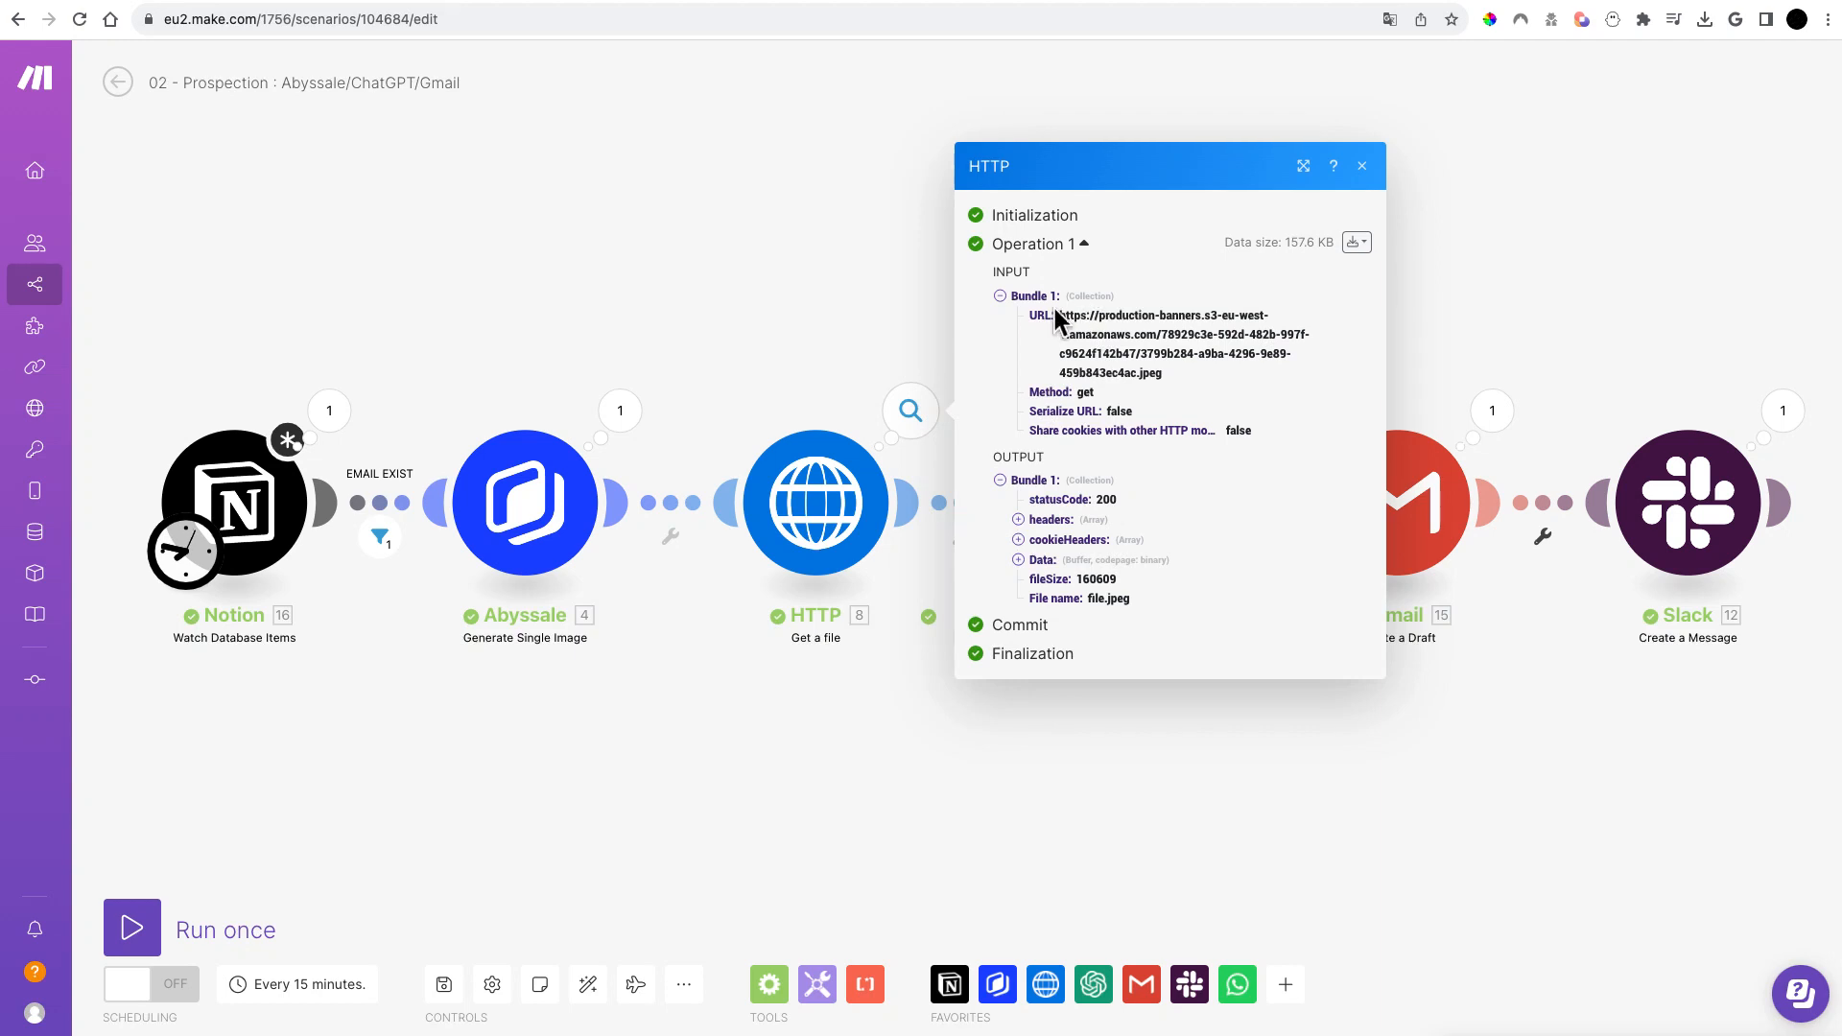
left_click_drag(1179, 380, 1056, 307)
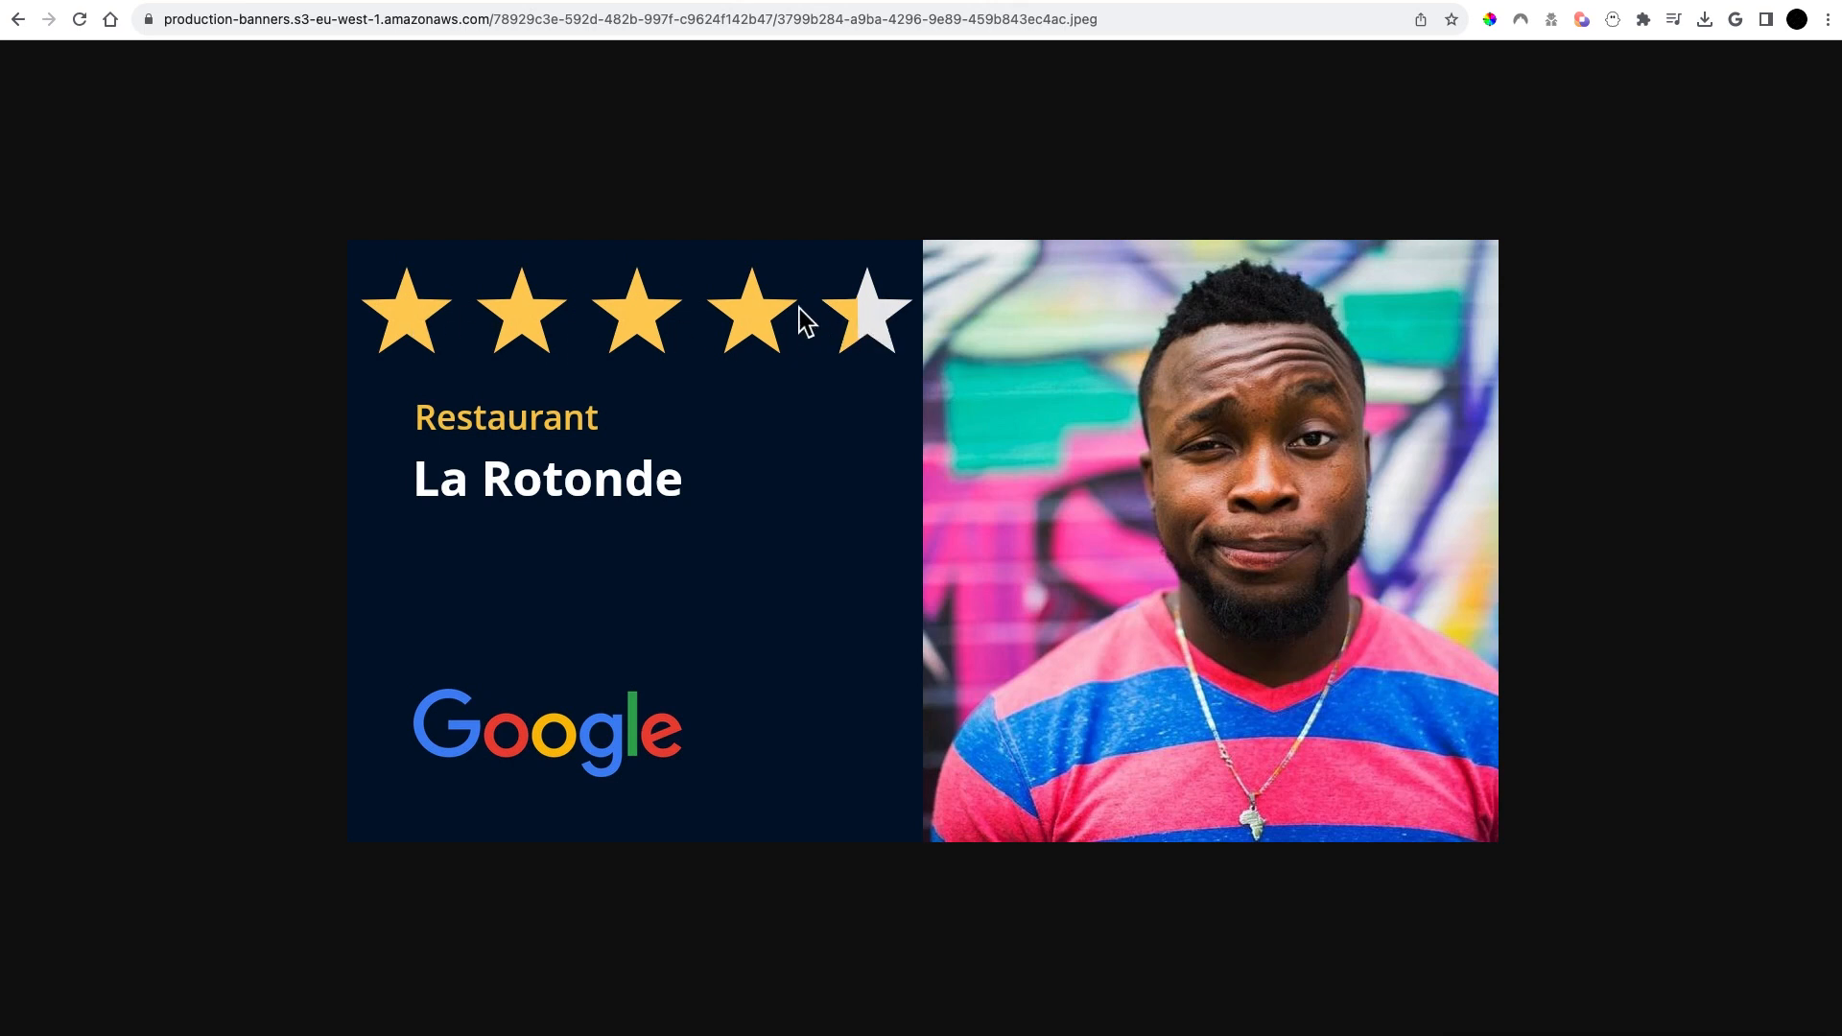
left_click(636, 2)
left_click(1363, 166)
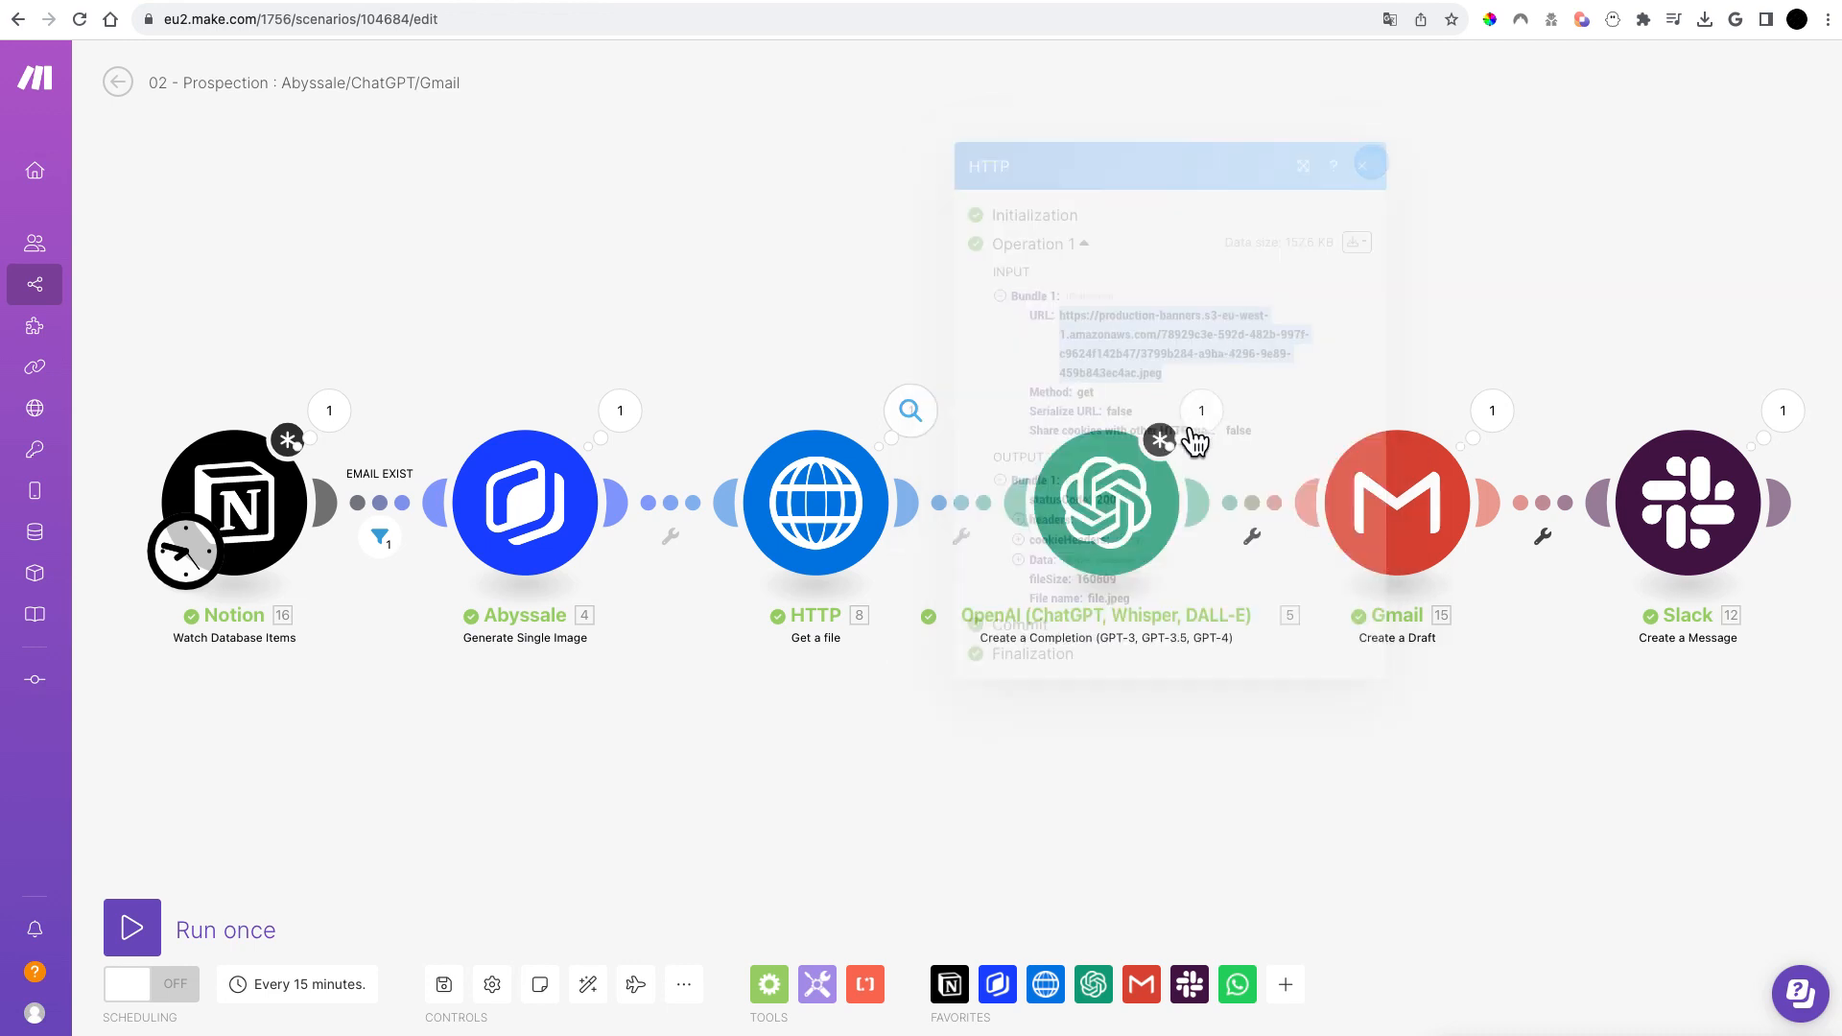
Step: Examine the OpenAI module's run result, checking the prompt sent, the token usage and the full generated email text under Choices
left_click(1171, 448)
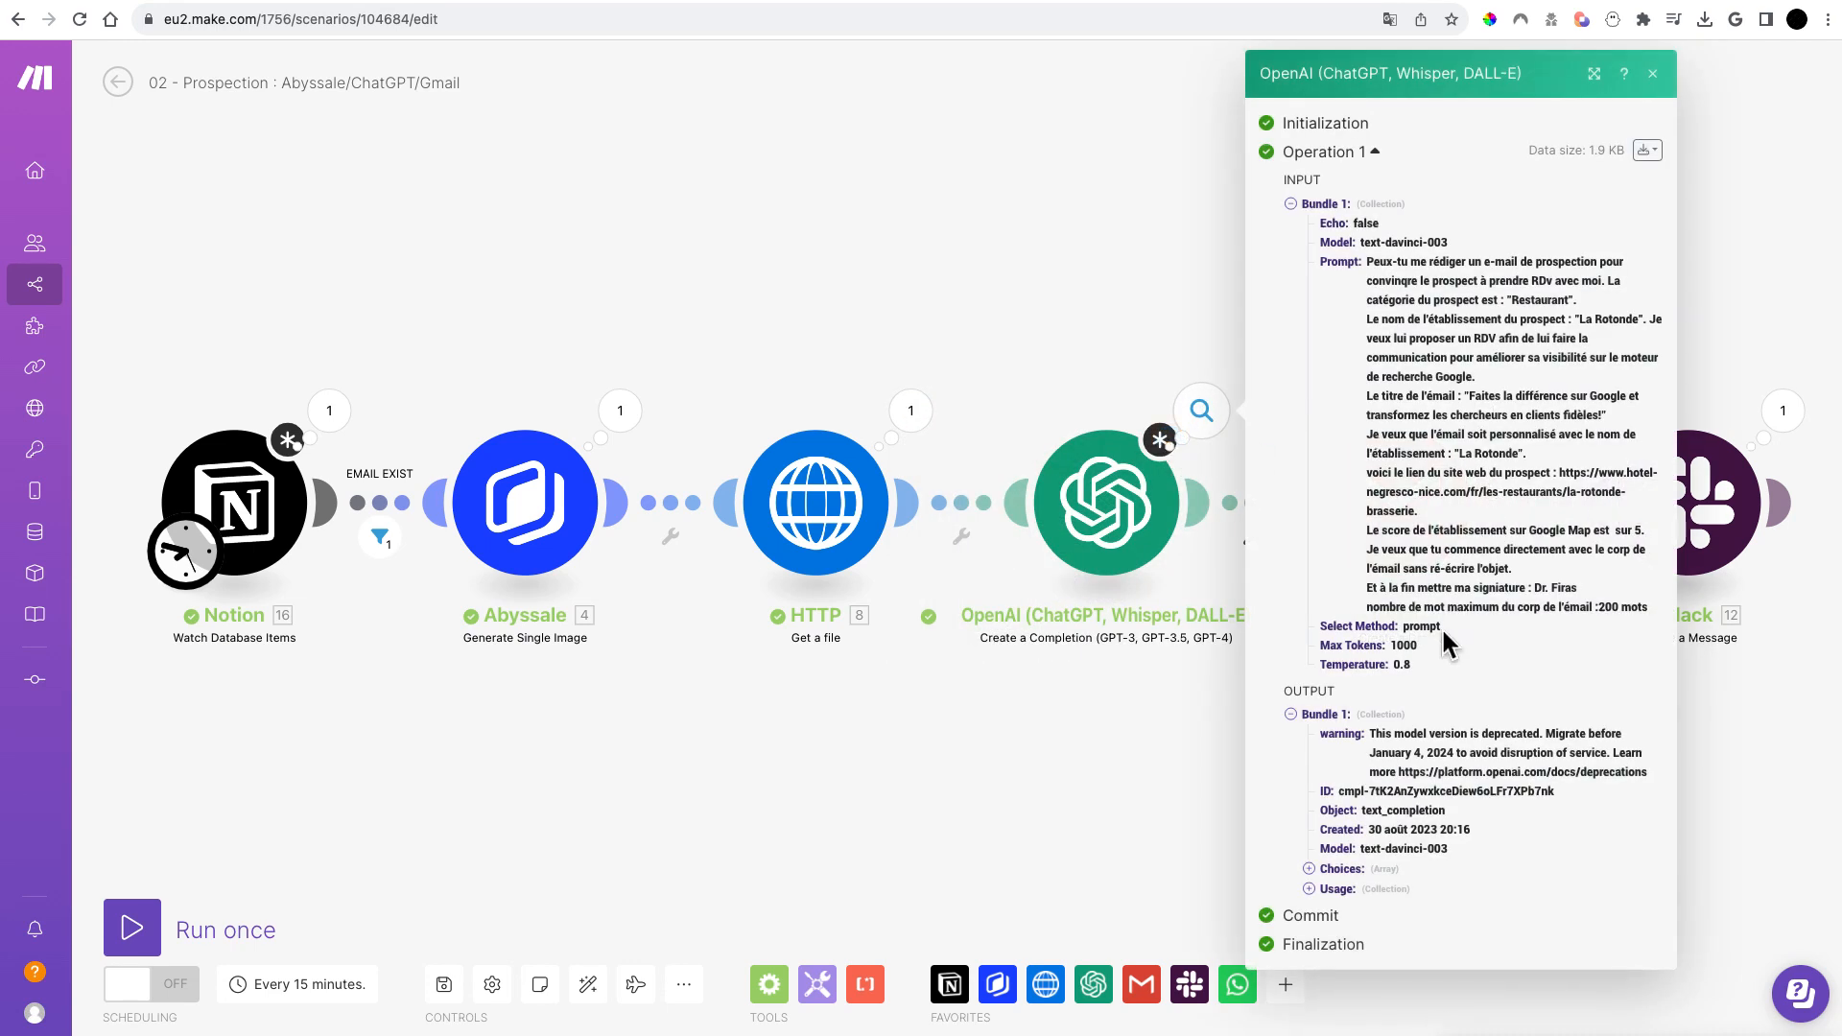
left_click_drag(1374, 281, 1441, 475)
left_click(1309, 868)
left_click(1311, 909)
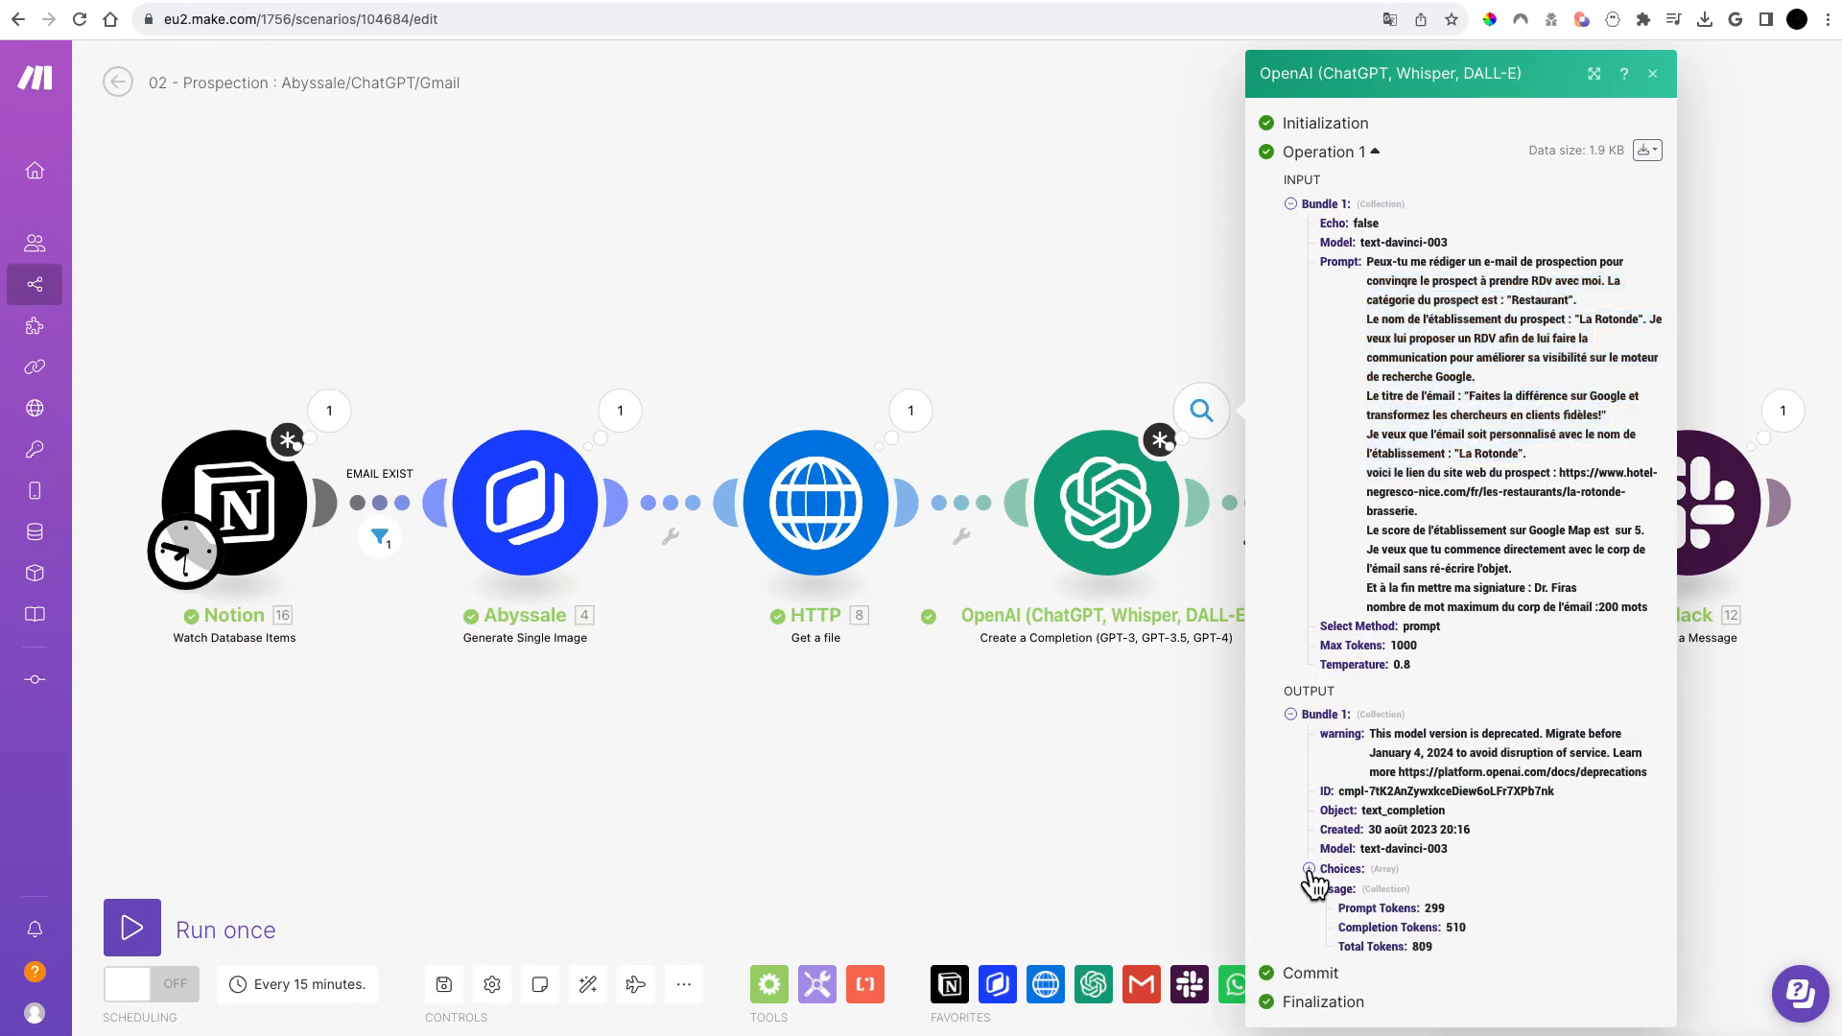
left_click(1326, 886)
scroll(1343, 914, "down", 5)
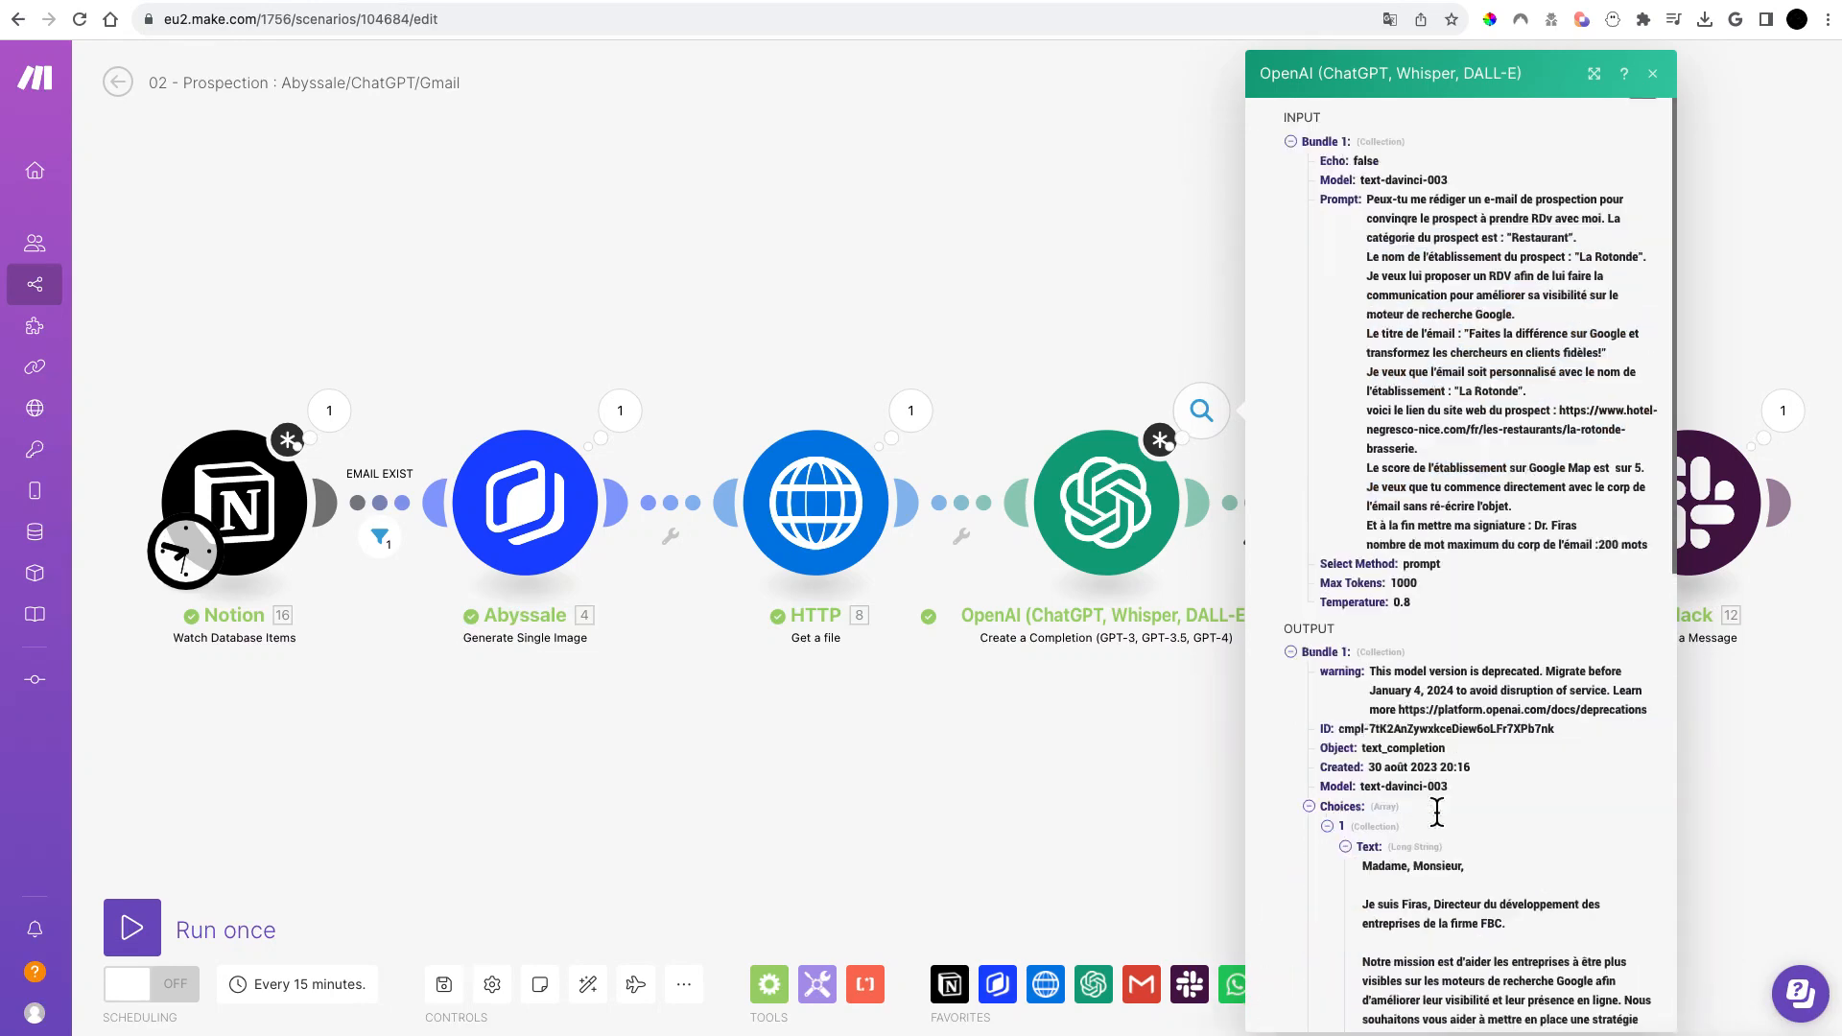
scroll(1543, 555, "down", 5)
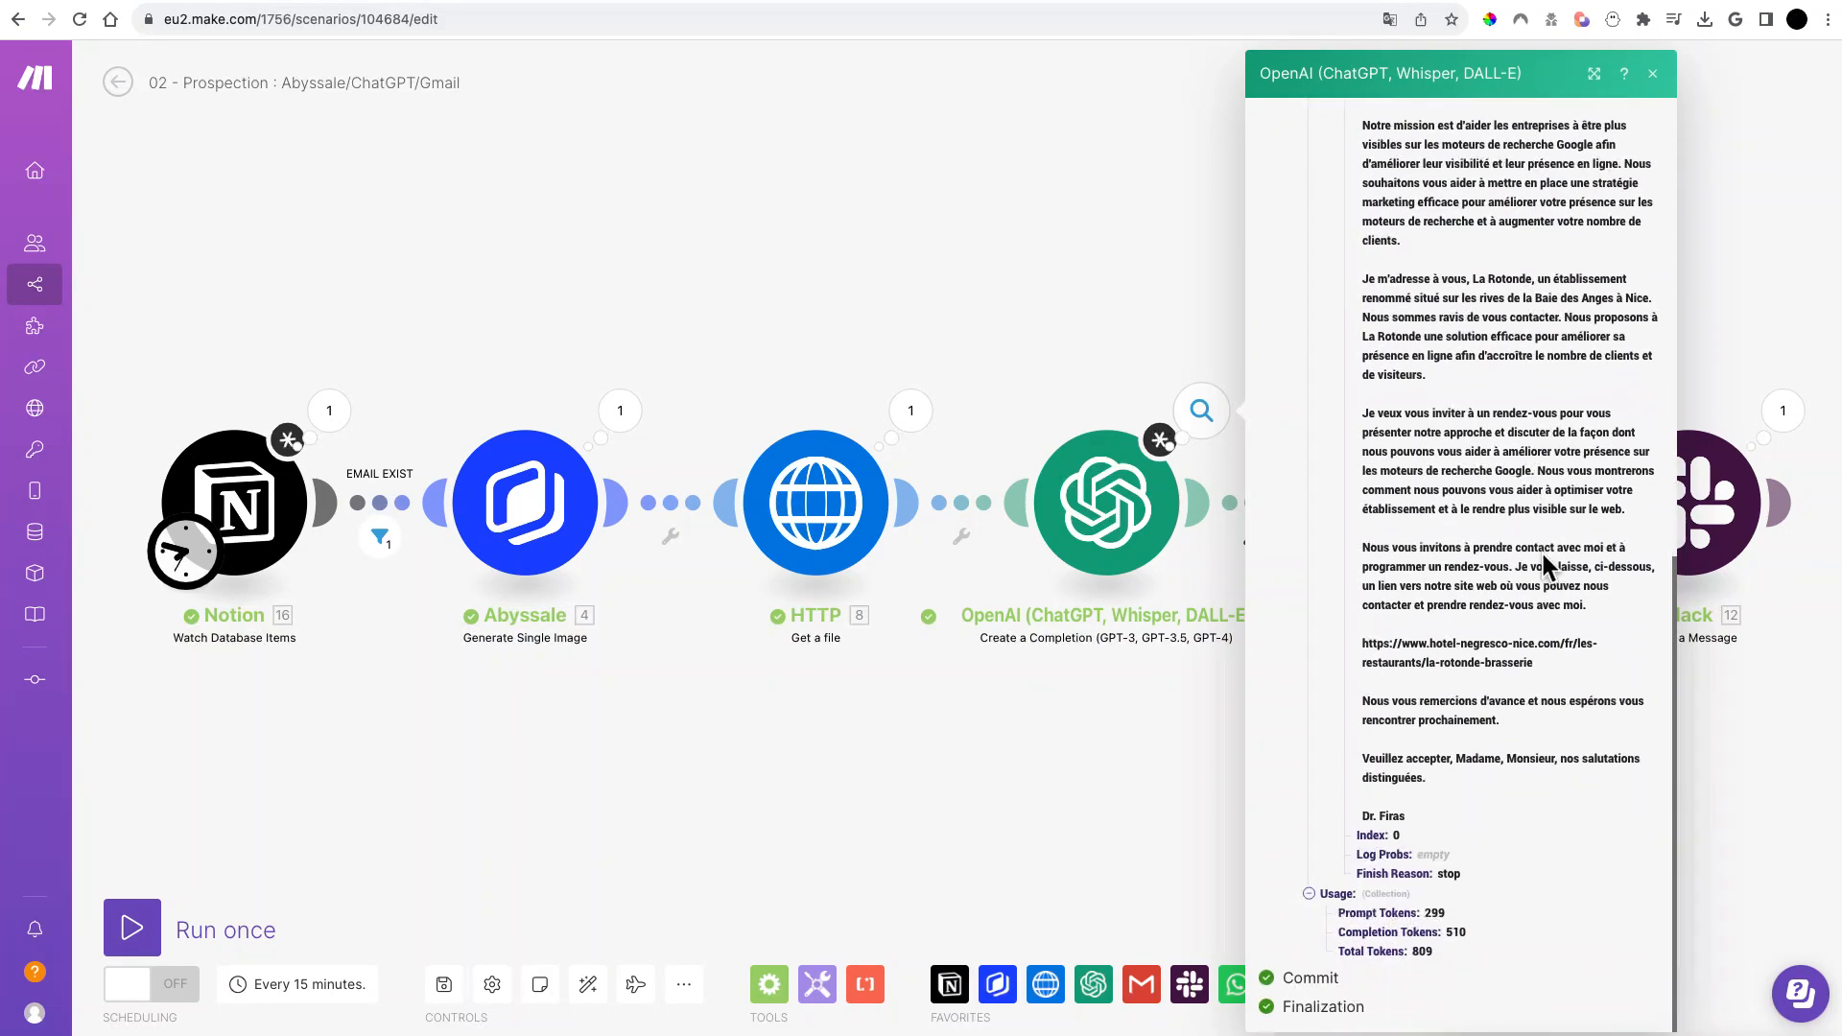
left_click(1069, 247)
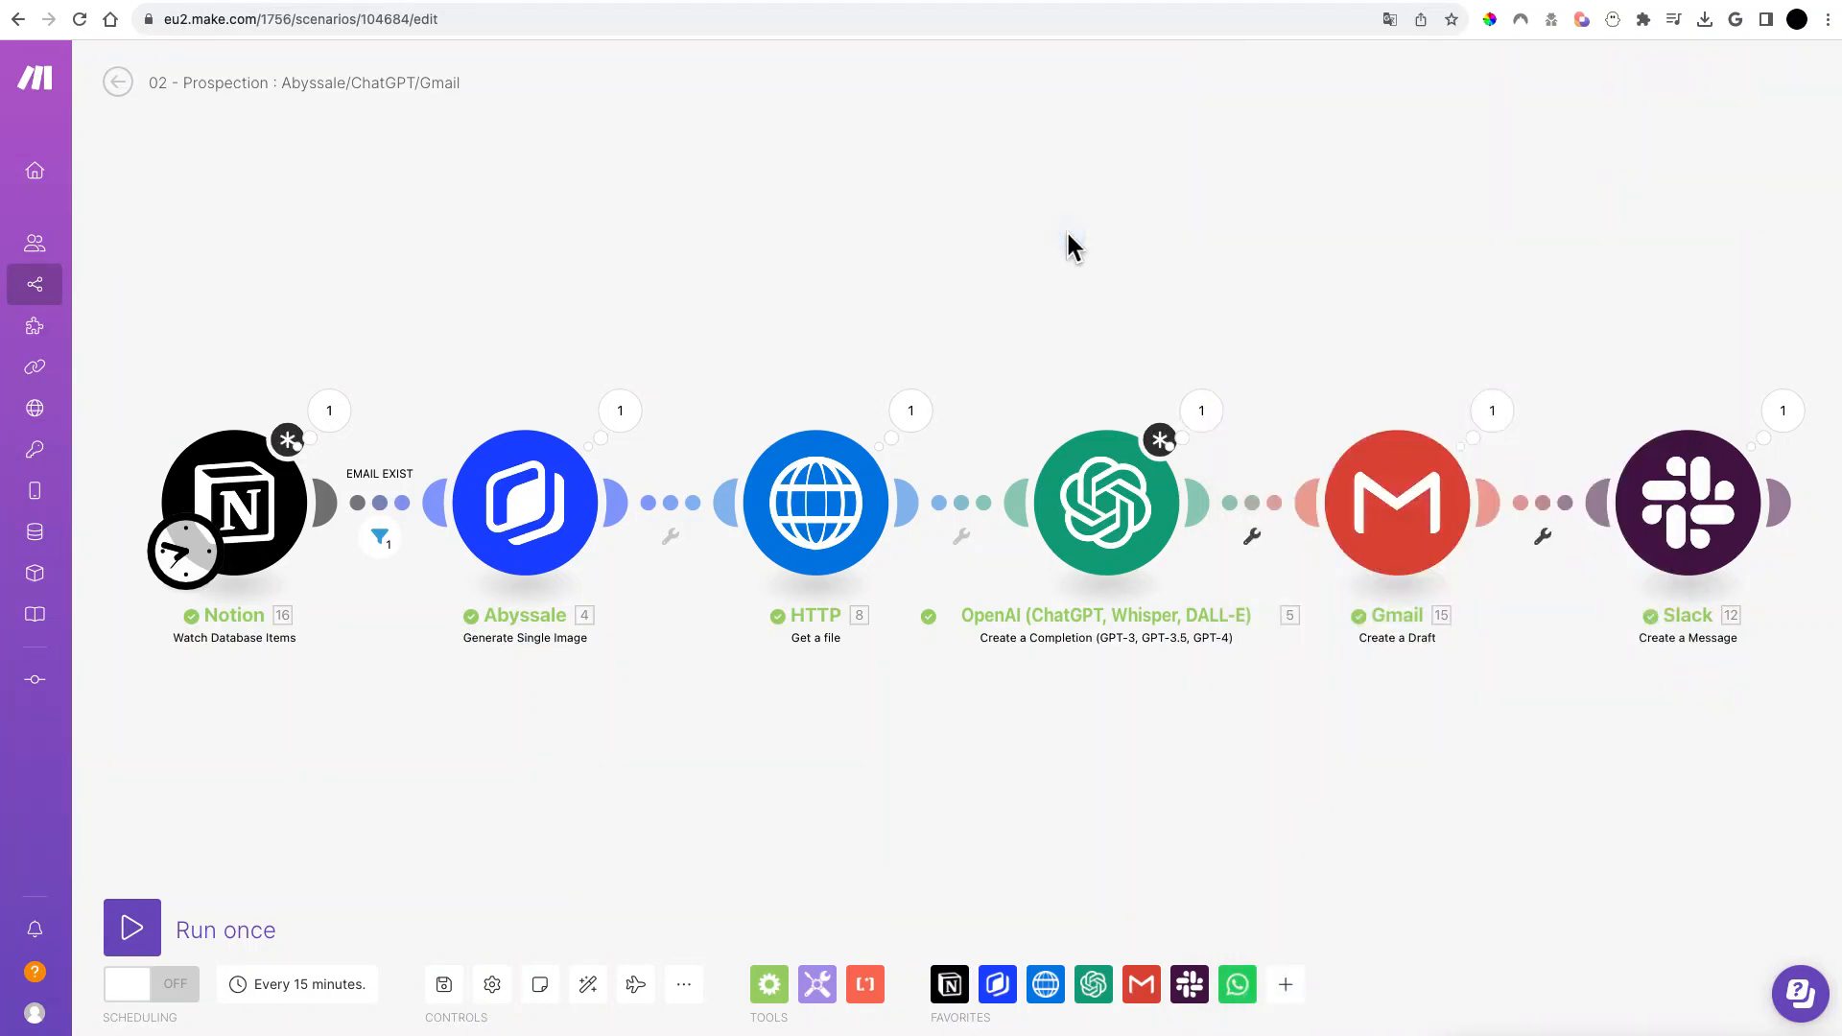
Step: Review the Gmail and Slack run results and compare the Slack text with the latest message in Slack's formation channel
left_click(1493, 414)
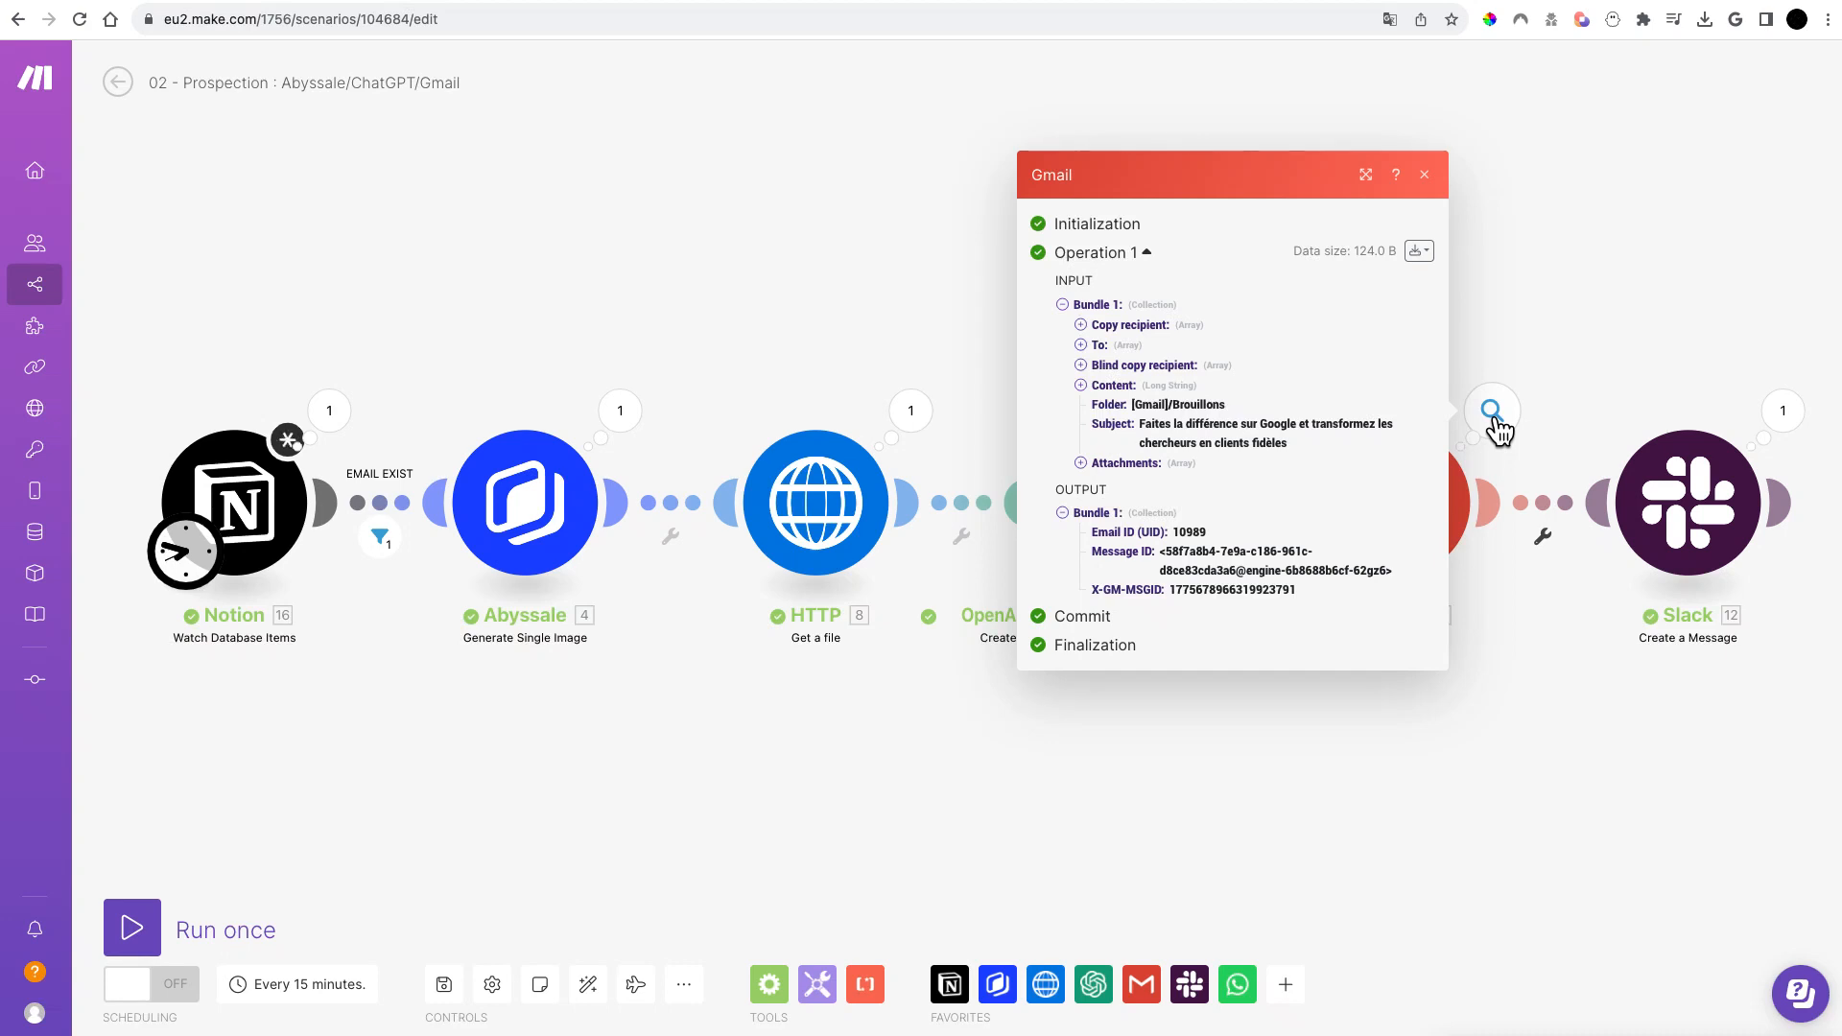
left_click(1813, 414)
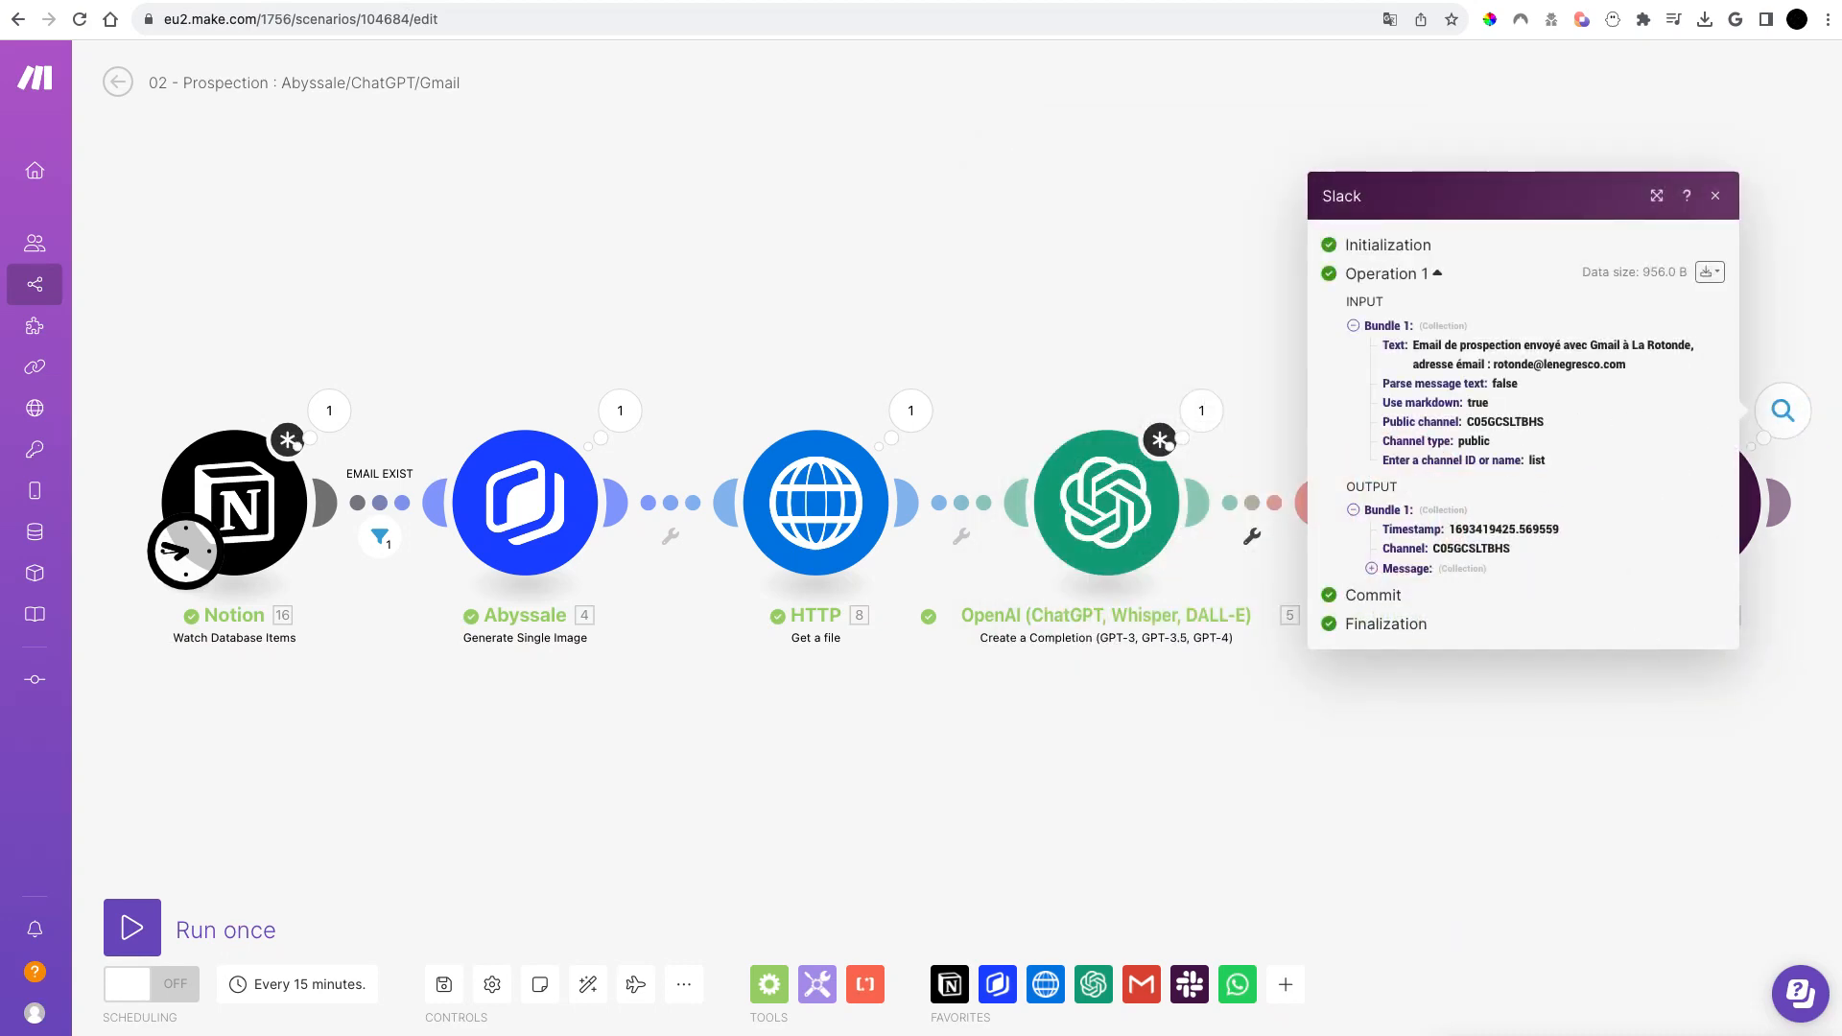
key("super+Tab")
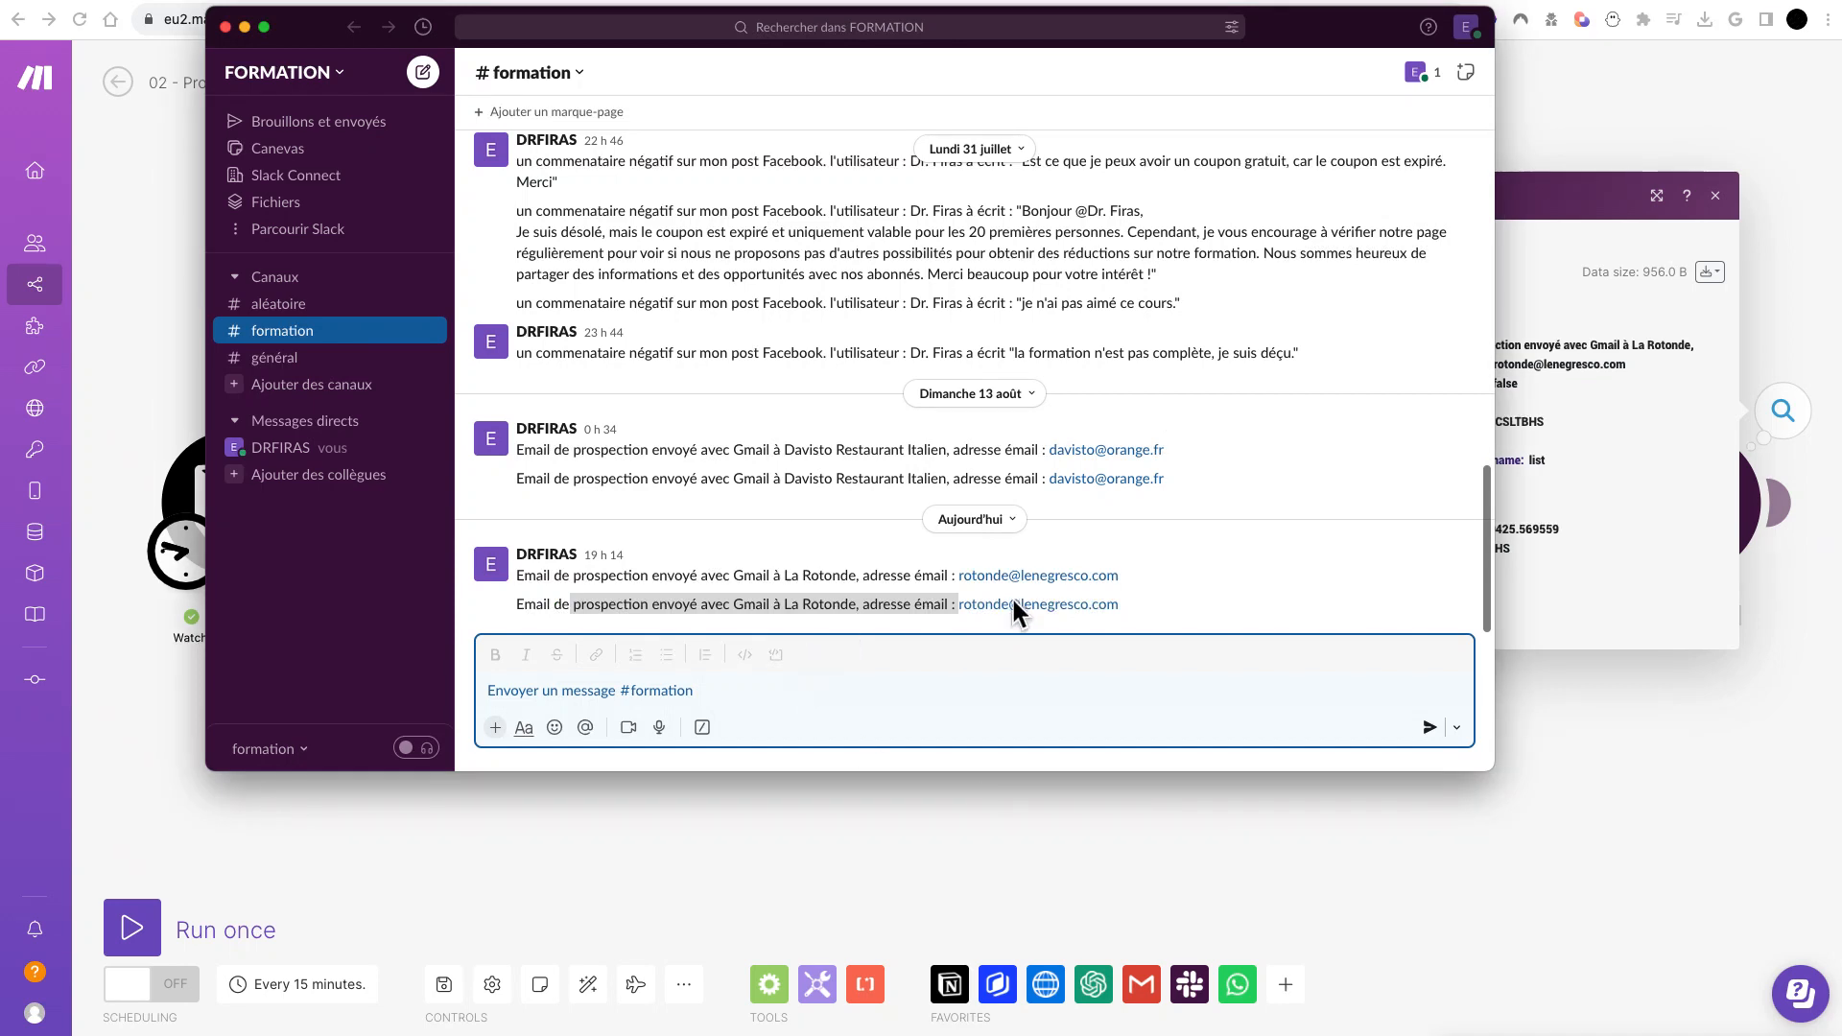
left_click_drag(515, 605, 1133, 604)
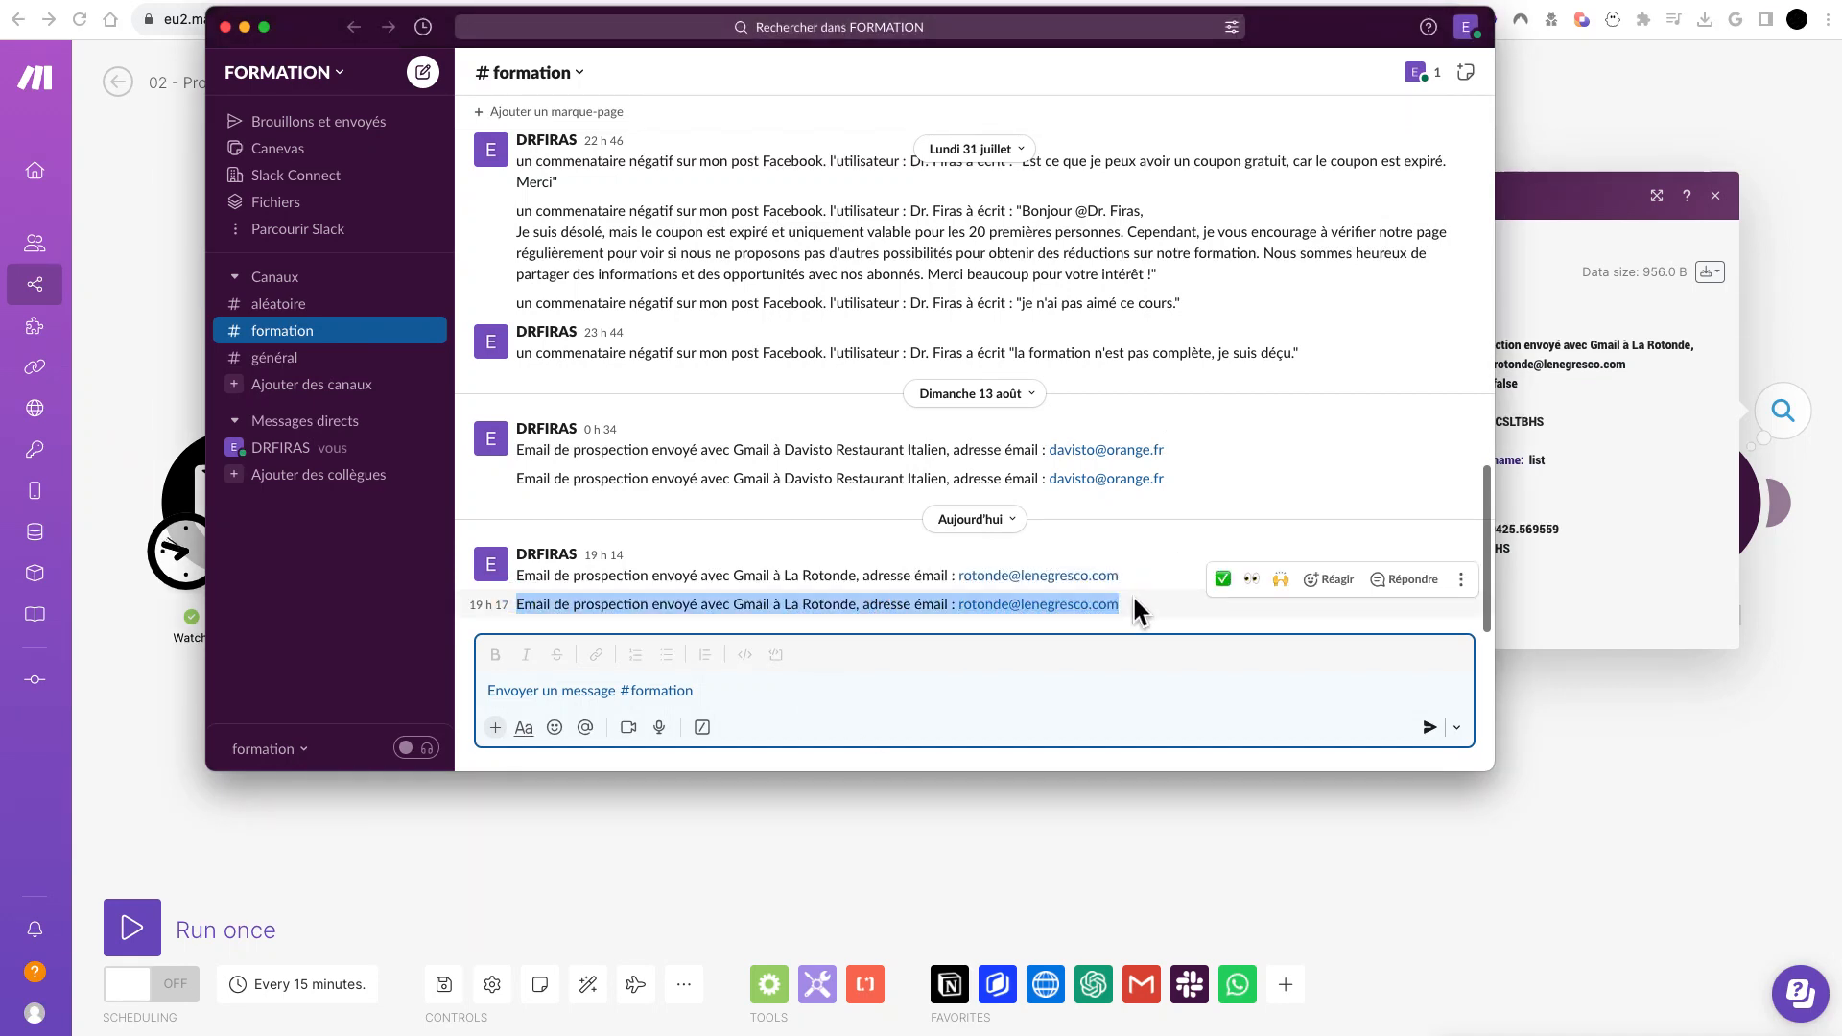
left_click(1670, 770)
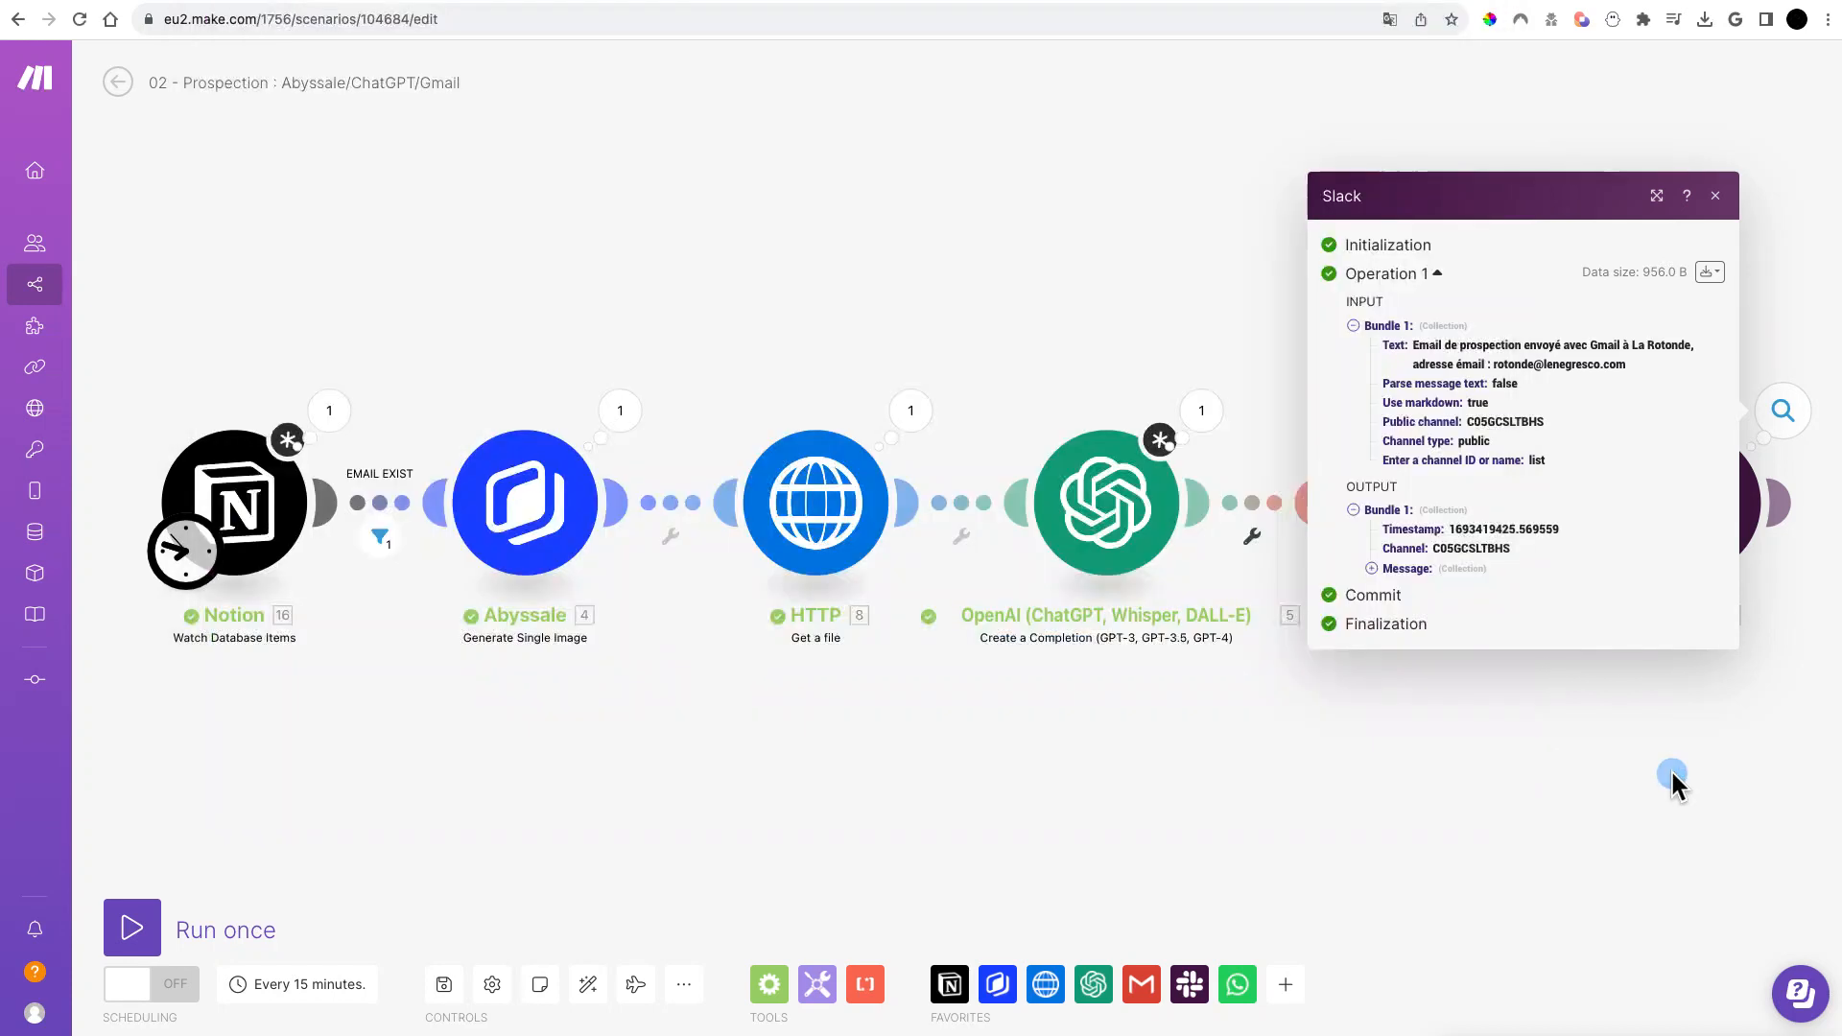
left_click(1718, 198)
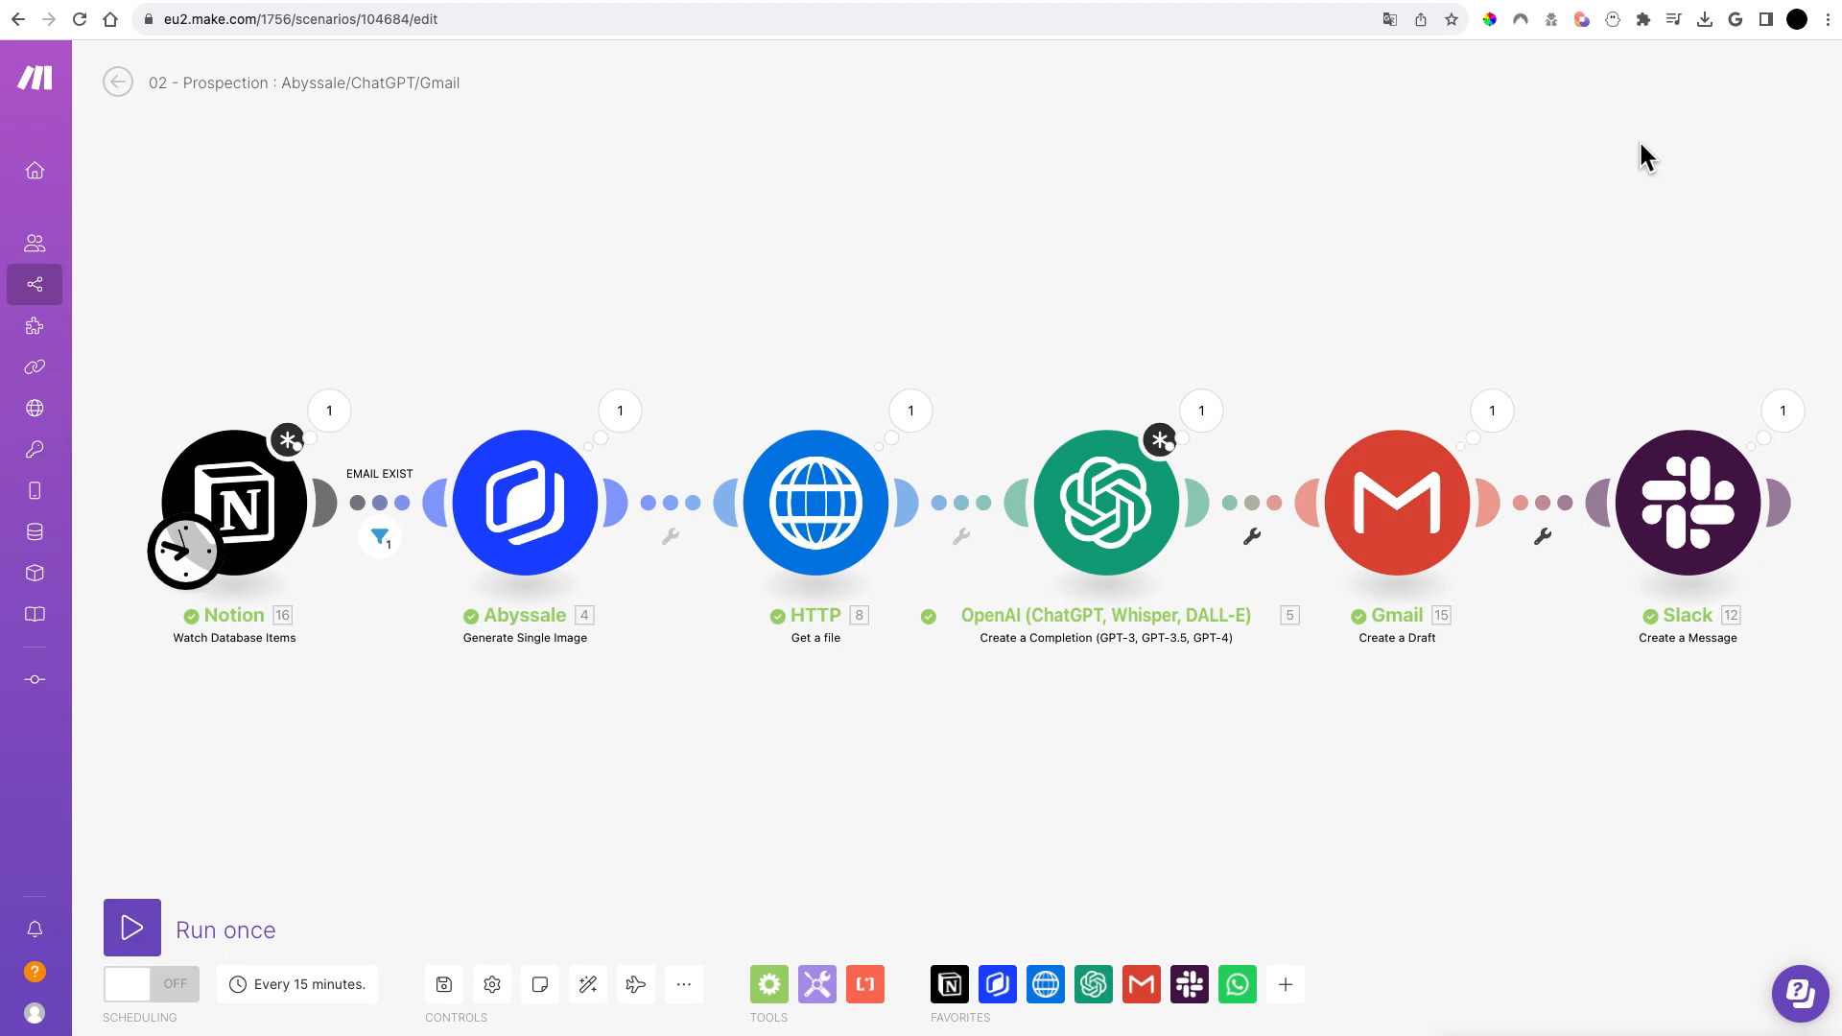